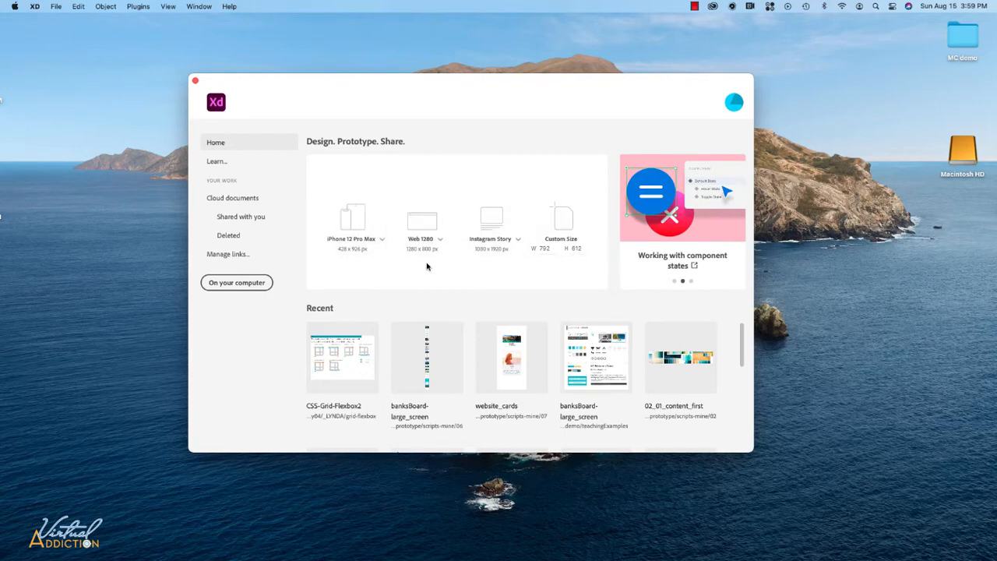
Step: Create a new design document from the iPhone X, XS, 11 Pro (375 × 812) preset
{"action": "left_click", "coordinate": [383, 241]}
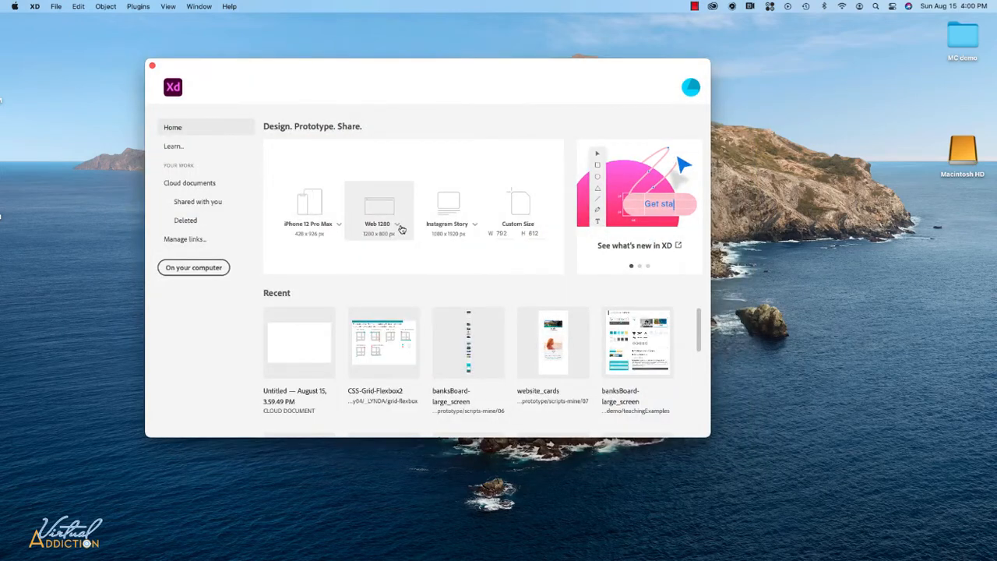
{"action": "left_click", "coordinate": [398, 226]}
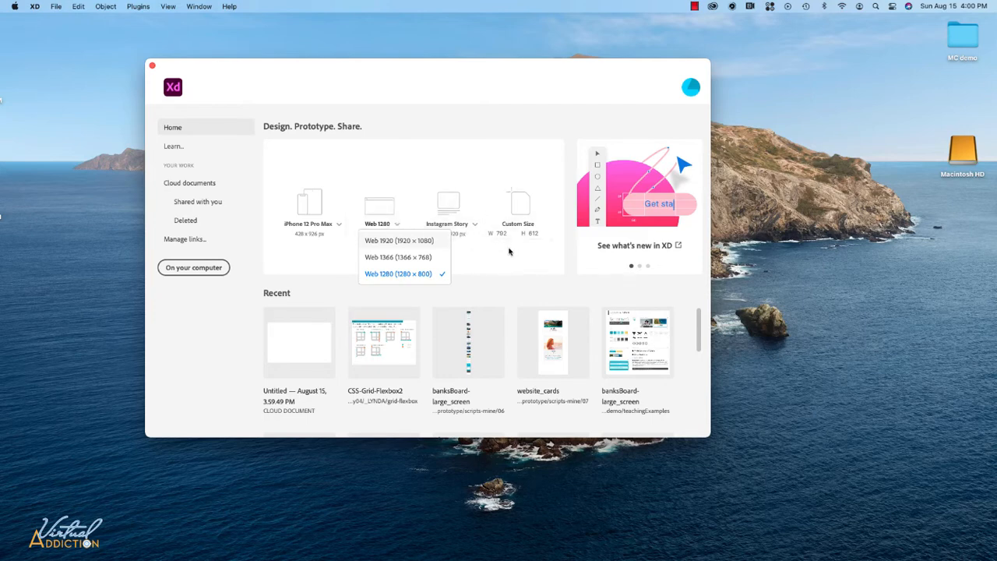
{"action": "left_click", "coordinate": [338, 225]}
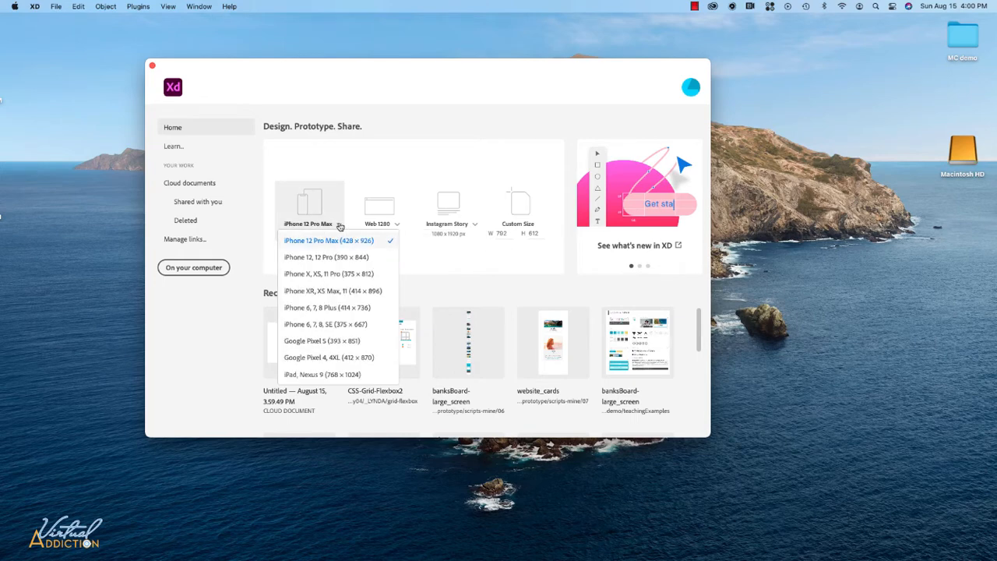
{"action": "left_click", "coordinate": [327, 274]}
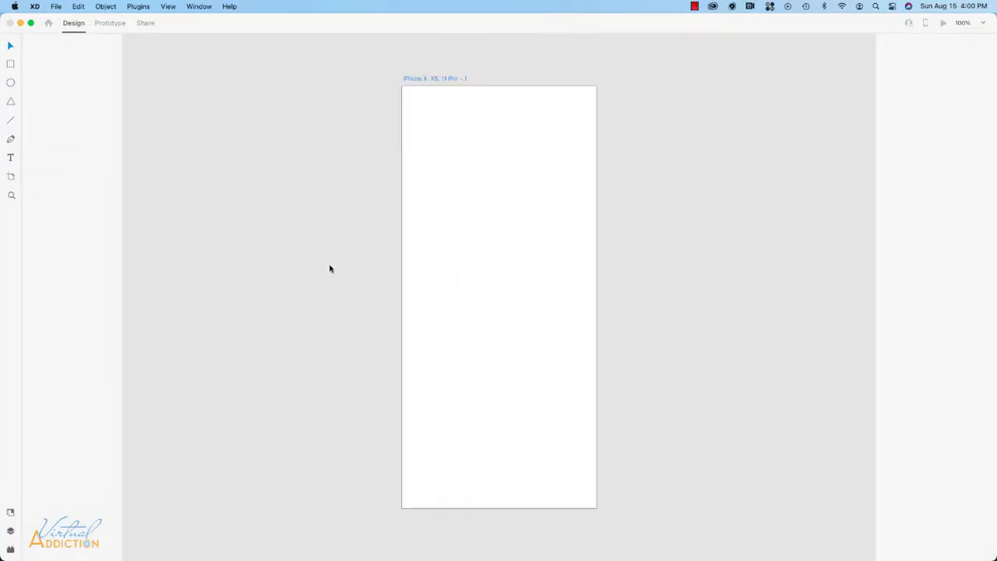
Step: Rename the artboard as Mobile design
{"action": "left_click", "coordinate": [484, 141]}
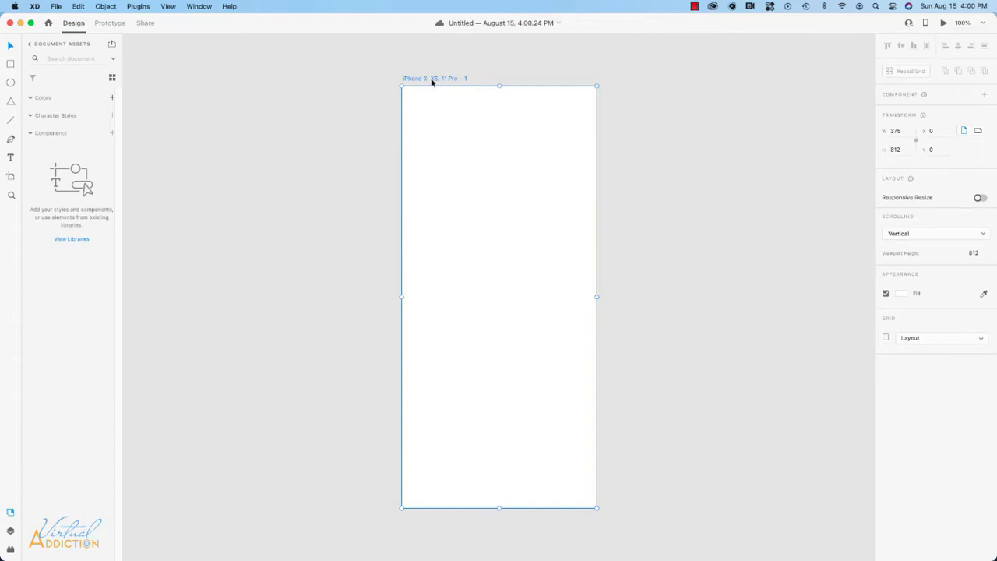
{"action": "double_click", "coordinate": [433, 79]}
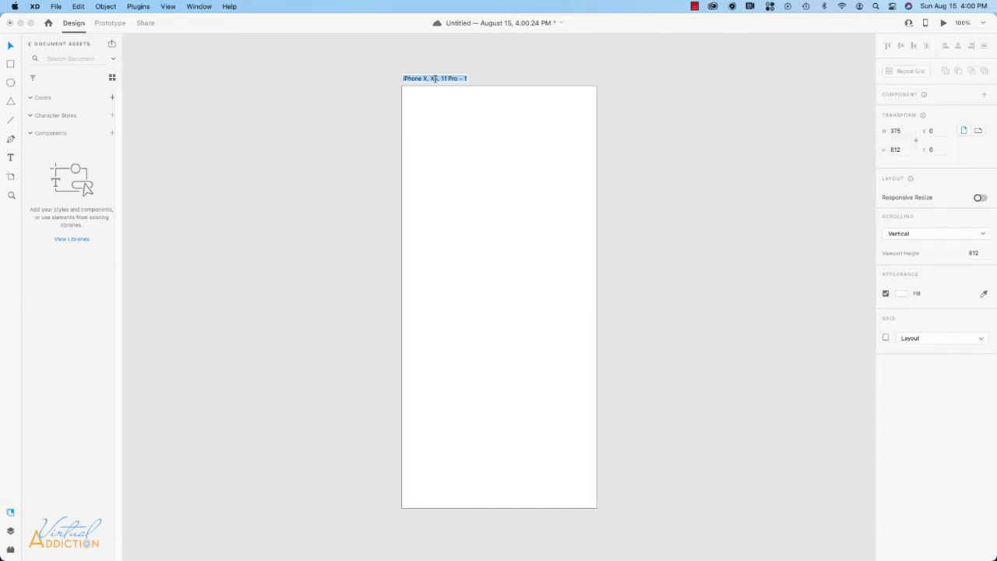
{"action": "type", "text": "Mobile design"}
{"action": "key", "text": "Return"}
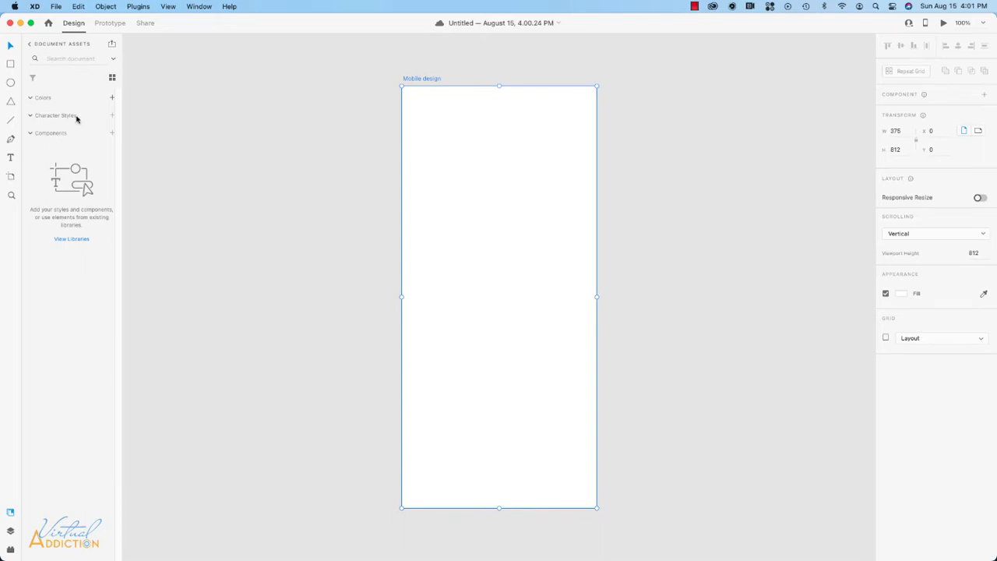
{"action": "left_click", "coordinate": [10, 533]}
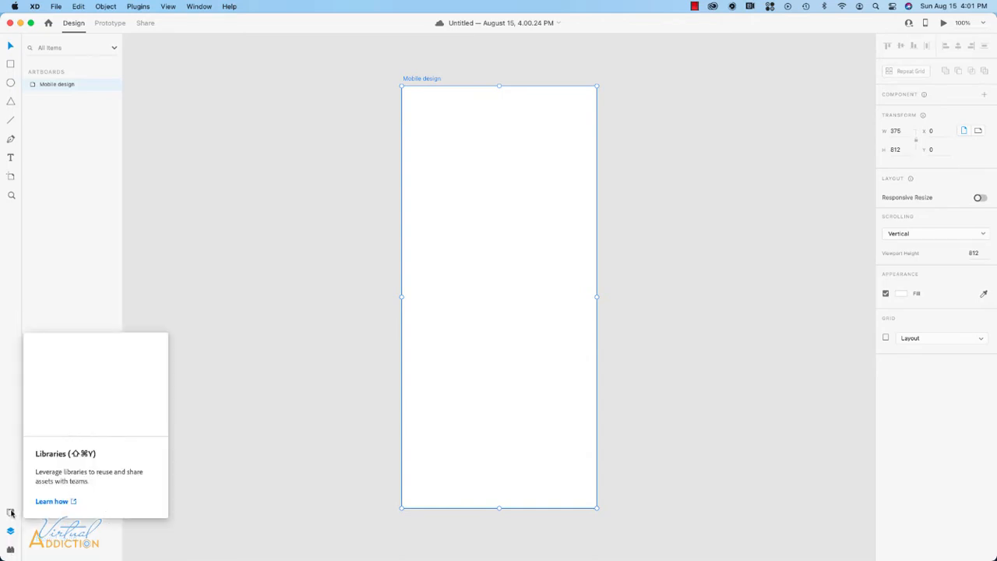
{"action": "left_click", "coordinate": [11, 513]}
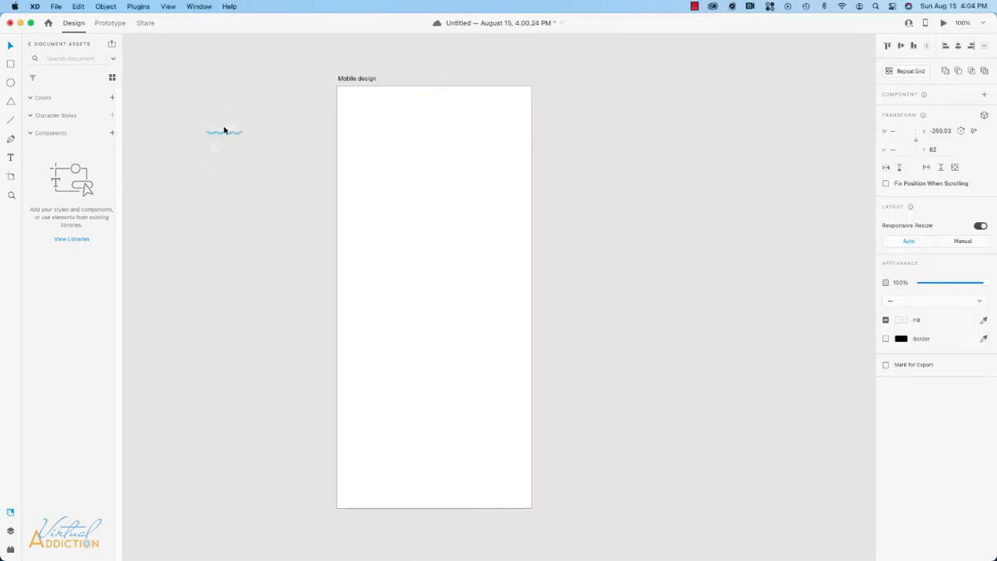
Step: Move the MAR logo and menu icon together up beside the artboard's upper edge, to about X -238, Y 6
{"action": "left_click_drag", "start_coordinate": [223, 129], "coordinate": [229, 99]}
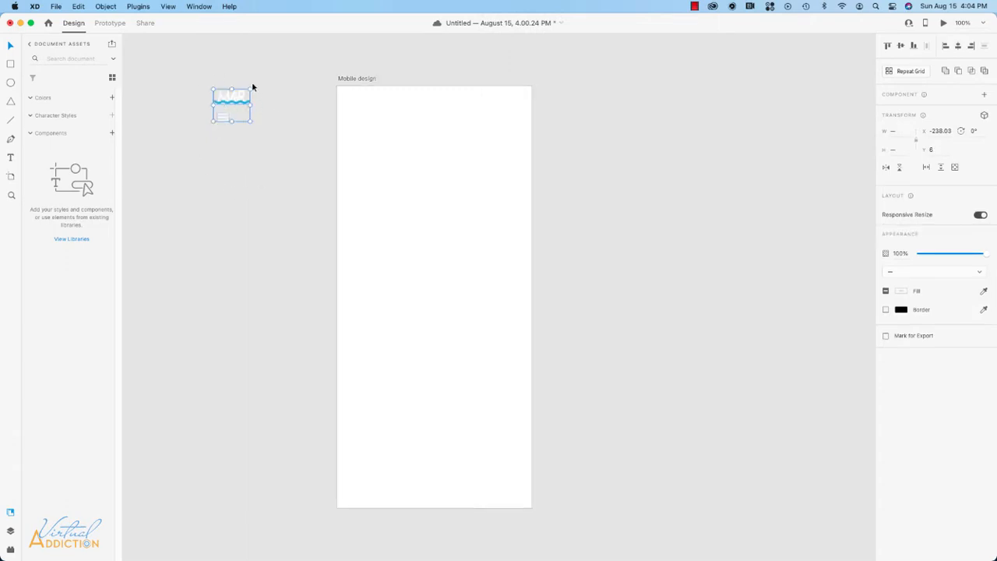
{"action": "left_click", "coordinate": [229, 148]}
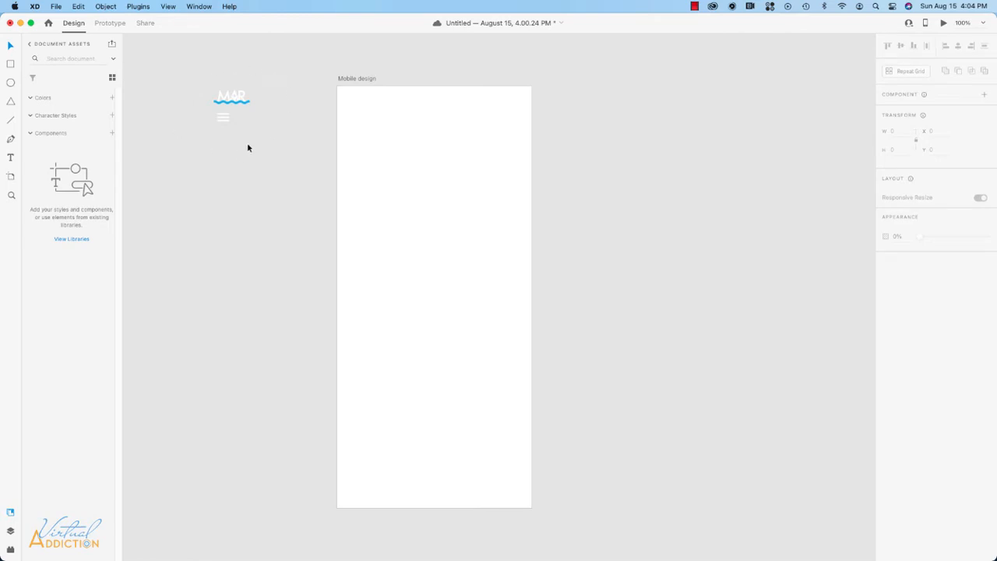
Step: Draw a 375 × 91 rectangle across the upper edge of the Mobile design artboard and remove its border
{"action": "left_click", "coordinate": [12, 68]}
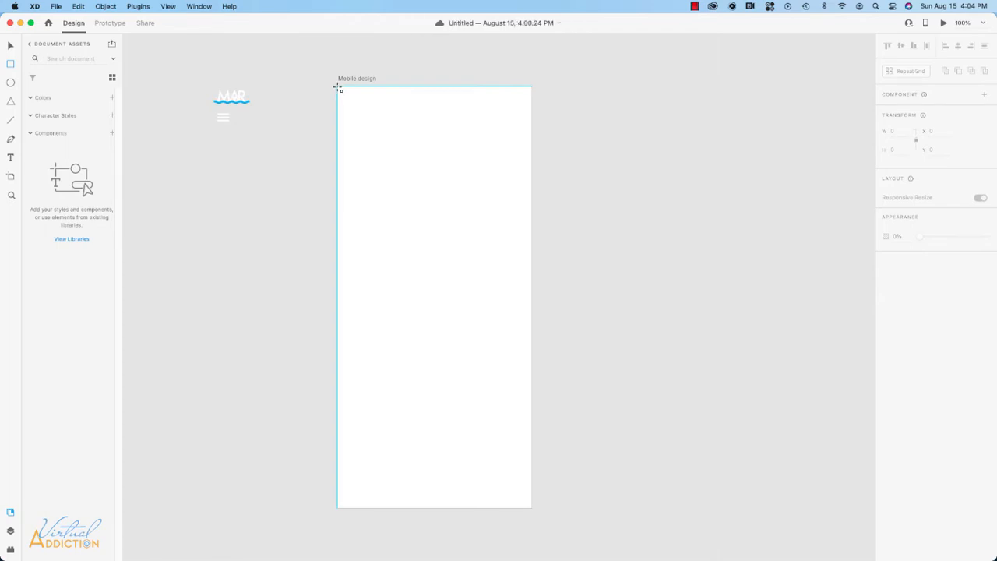
{"action": "left_click_drag", "start_coordinate": [339, 88], "coordinate": [529, 133]}
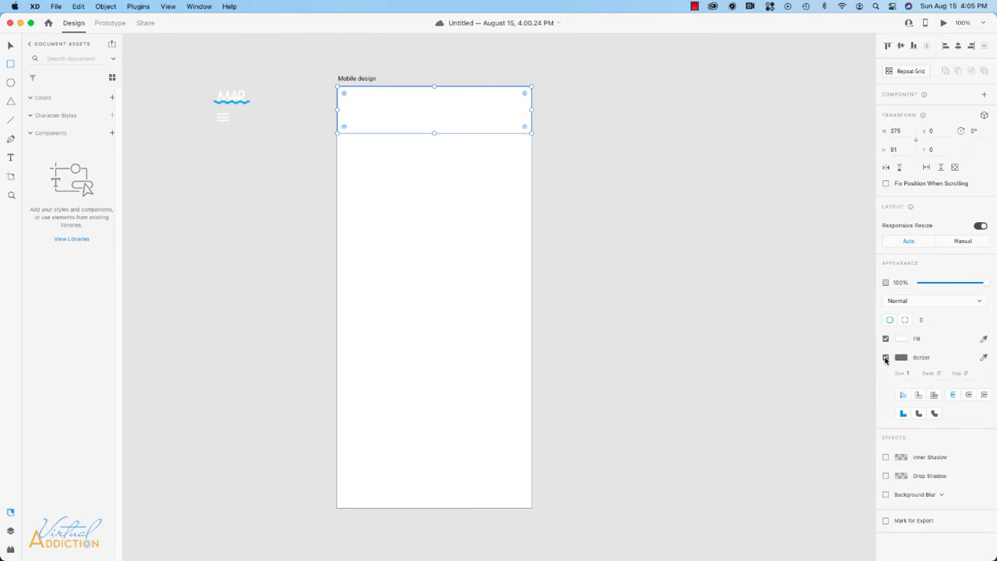
{"action": "left_click", "coordinate": [885, 358]}
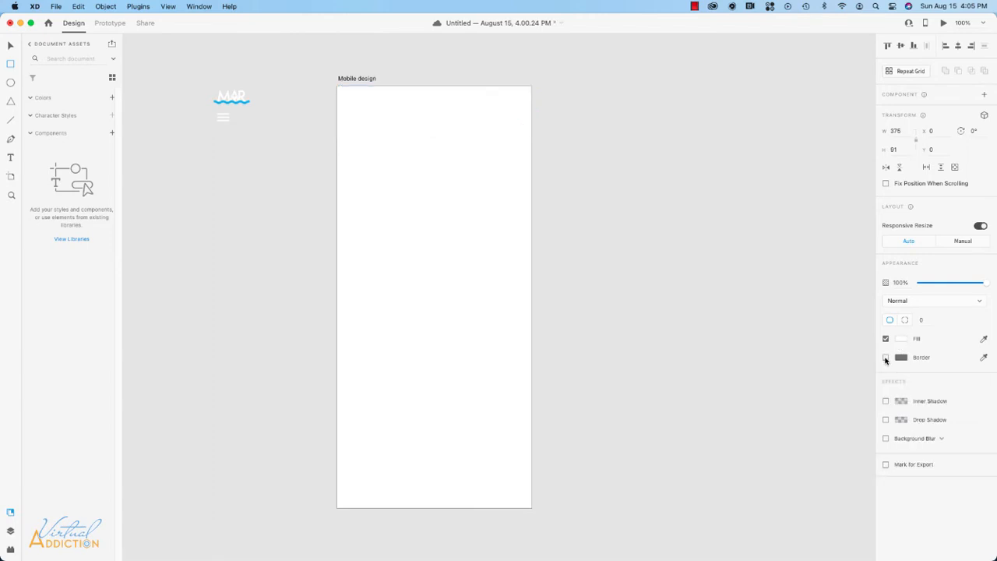
Step: Fill the header rectangle with the dark blue solid color #0D316A
{"action": "left_click", "coordinate": [904, 339]}
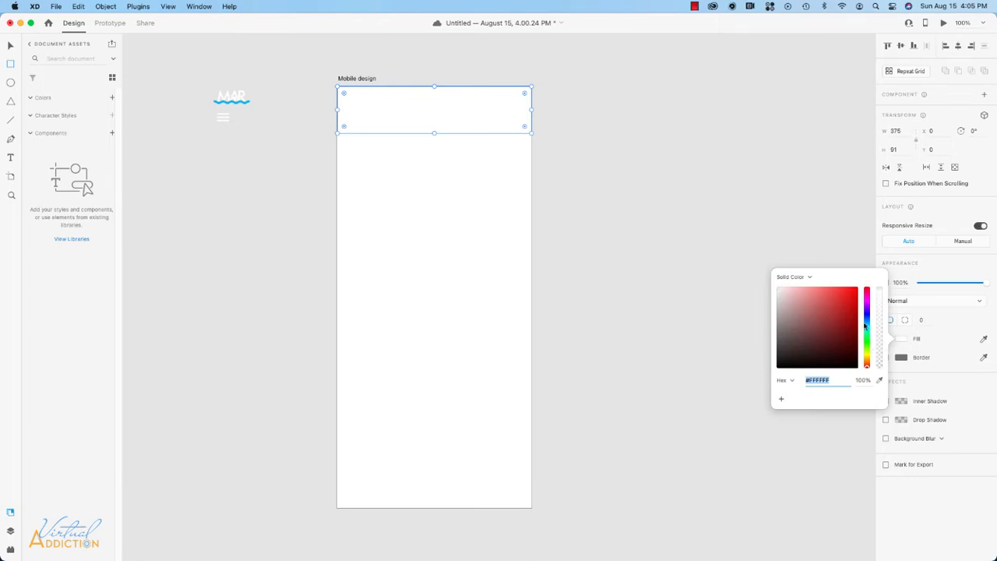
{"action": "left_click_drag", "start_coordinate": [865, 326], "coordinate": [867, 319]}
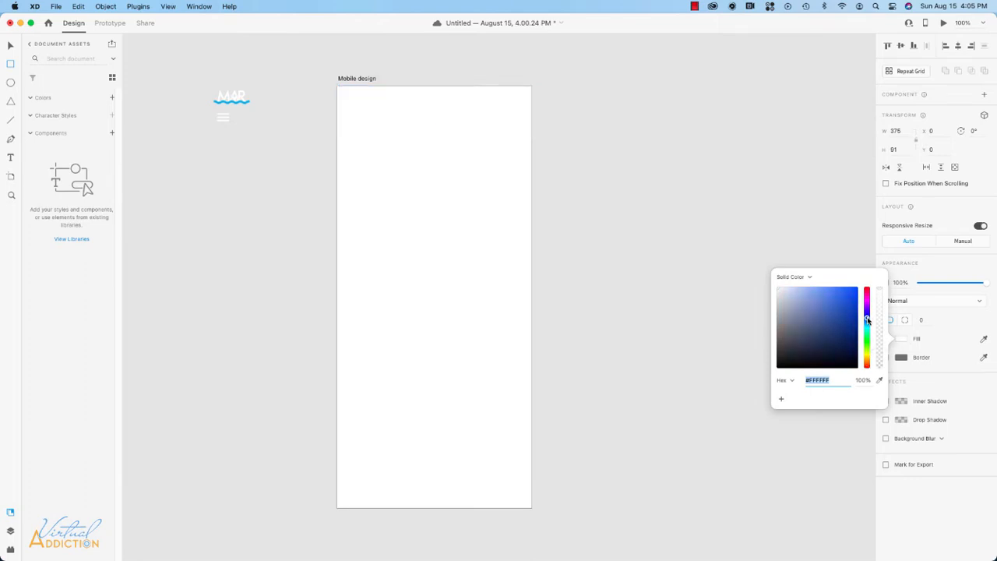
{"action": "left_click", "coordinate": [847, 336]}
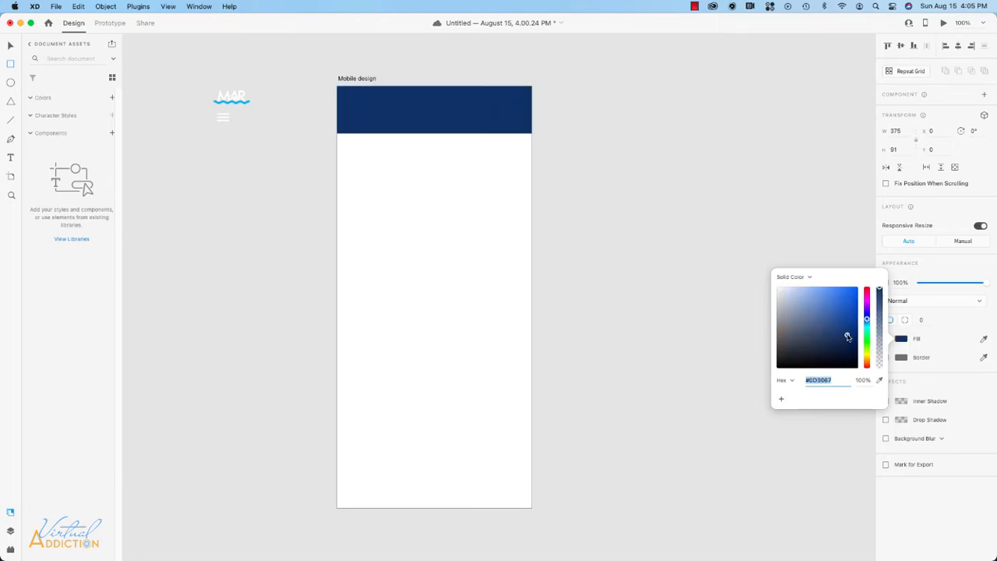
{"action": "left_click_drag", "start_coordinate": [847, 337], "coordinate": [847, 334]}
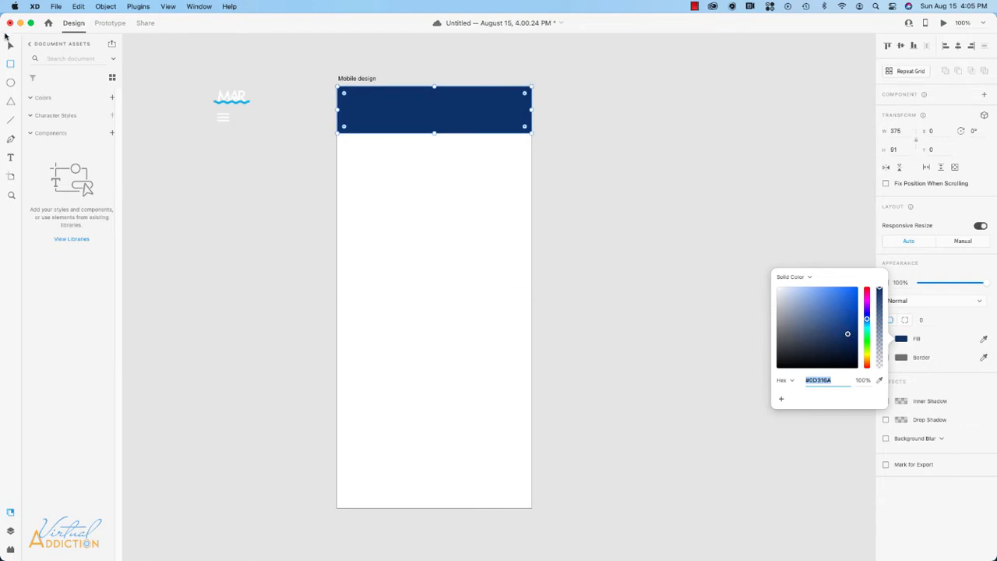
Step: Place the MAR logo at the left end of the header bar and the menu icon at its right end
{"action": "left_click", "coordinate": [12, 48]}
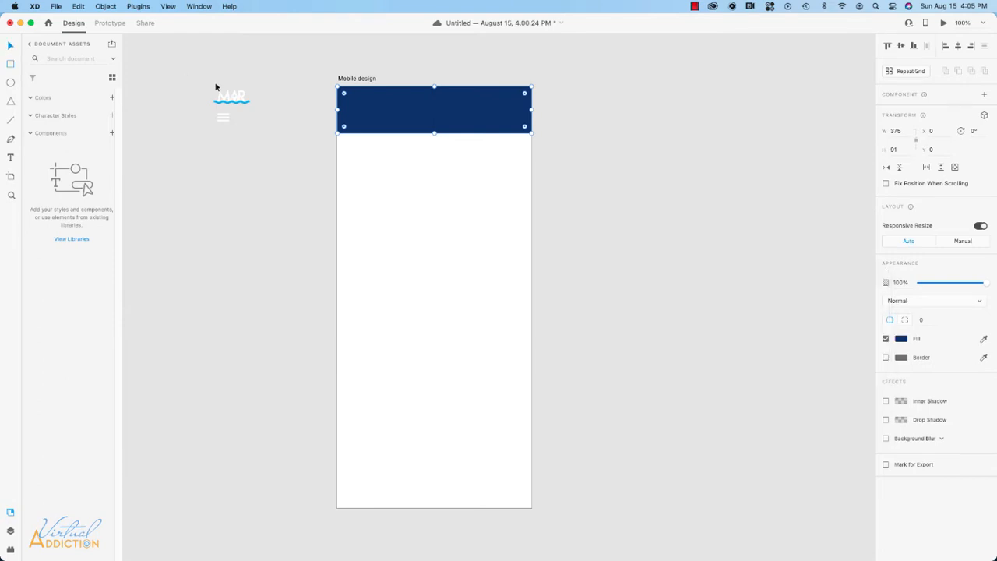
{"action": "left_click", "coordinate": [238, 97]}
{"action": "left_click_drag", "start_coordinate": [238, 95], "coordinate": [371, 112]}
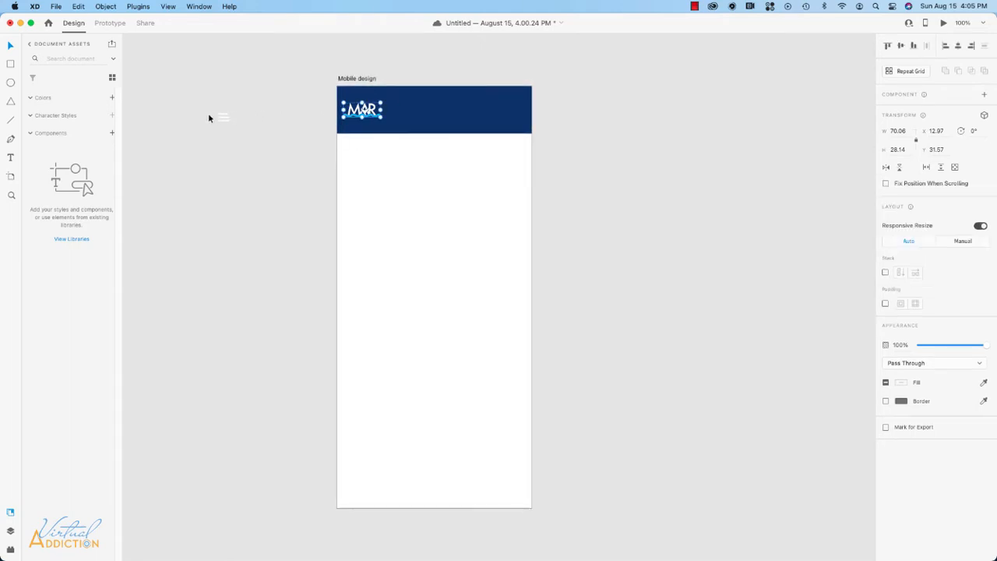
{"action": "left_click_drag", "start_coordinate": [222, 119], "coordinate": [512, 112]}
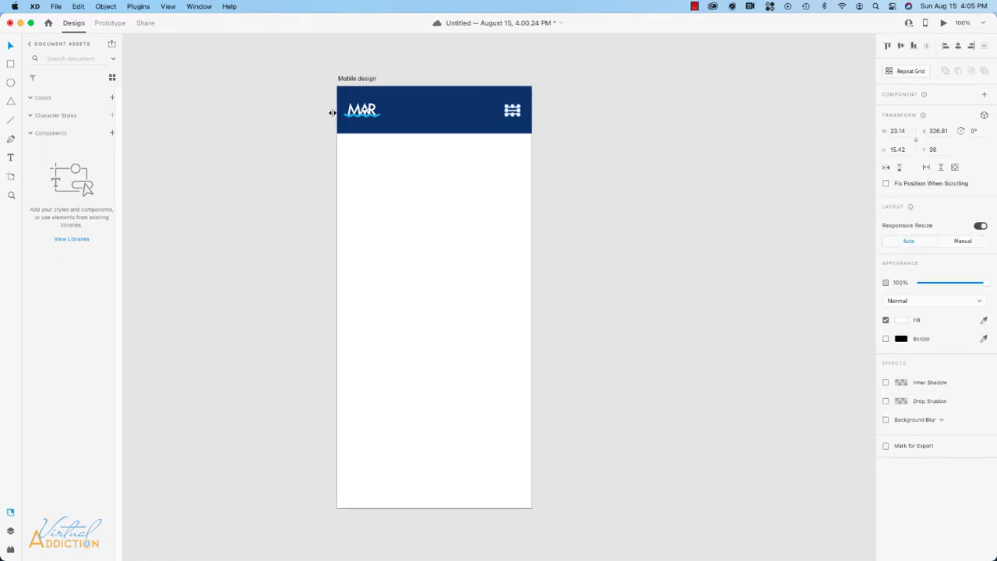
Step: Align the logo and the menu icon to each other on their vertical middles
{"action": "left_click", "coordinate": [367, 110], "text": "shift"}
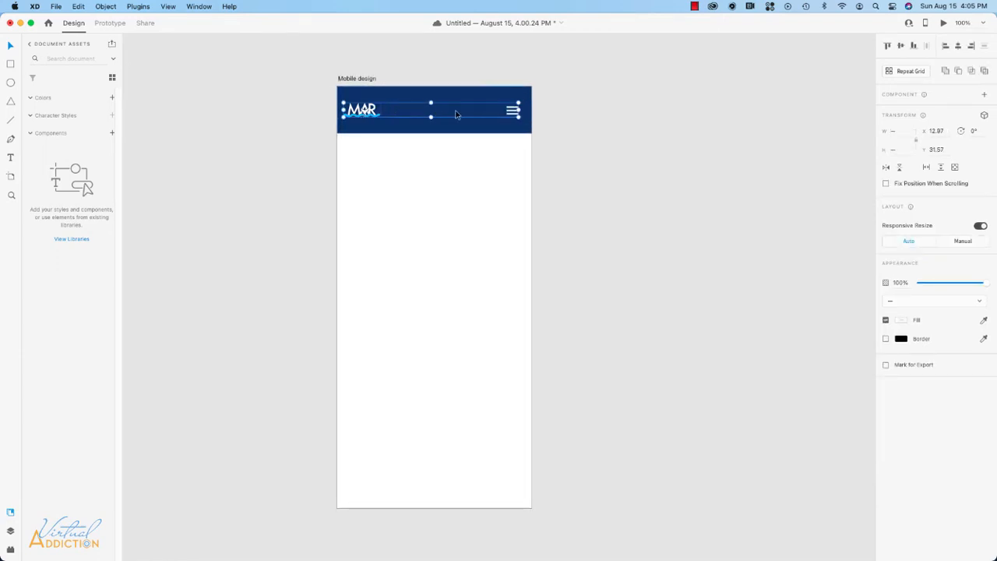
{"action": "left_click", "coordinate": [901, 47]}
{"action": "left_click", "coordinate": [573, 105]}
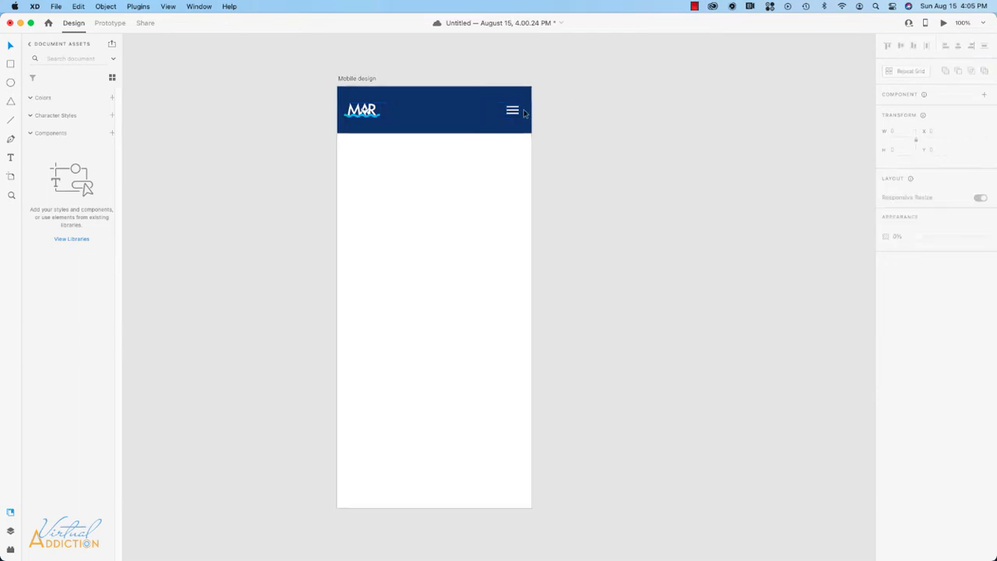
Step: Nudge the menu icon closer to the header's right edge, to X 338.81
{"action": "left_click", "coordinate": [511, 109]}
{"action": "left_click", "coordinate": [514, 112]}
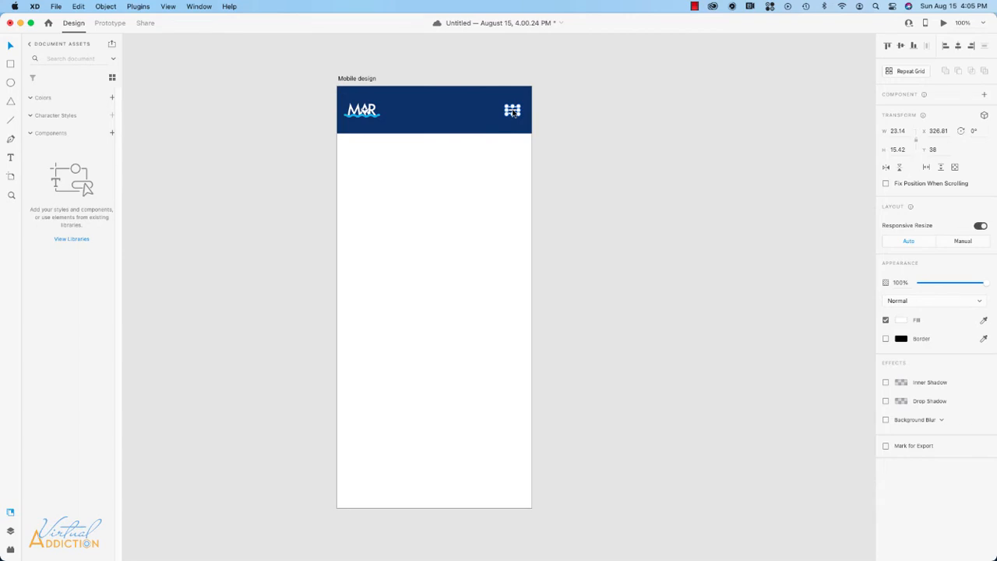
{"action": "key", "text": "shift+Right"}
{"action": "key", "text": "shift+Right"}
{"action": "key", "text": "shift+Left"}
{"action": "key", "text": "Right"}
{"action": "scroll", "coordinate": [652, 122], "scroll_direction": "left", "scroll_amount": 3}
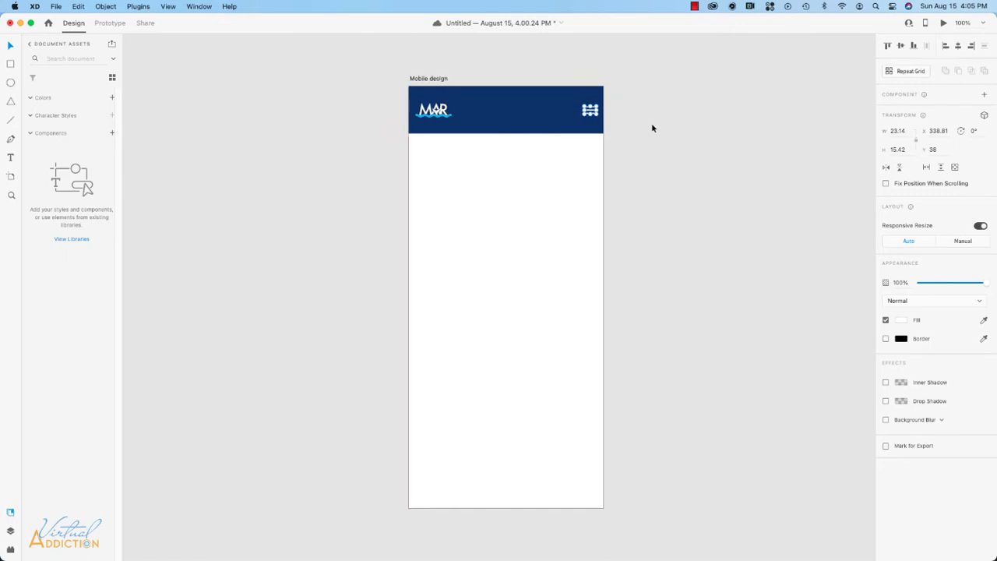
{"action": "left_click", "coordinate": [614, 137]}
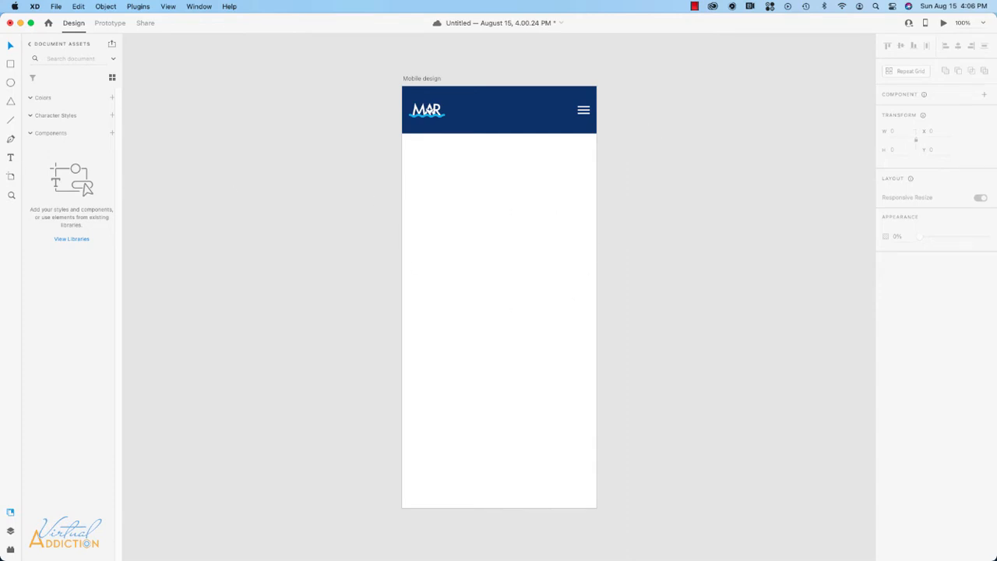
Step: Import whaleSharks-header.jpg from the seaLife-assets folder in Finder and position it directly below the header at X 0, Y 91
{"action": "key", "text": "super+Tab"}
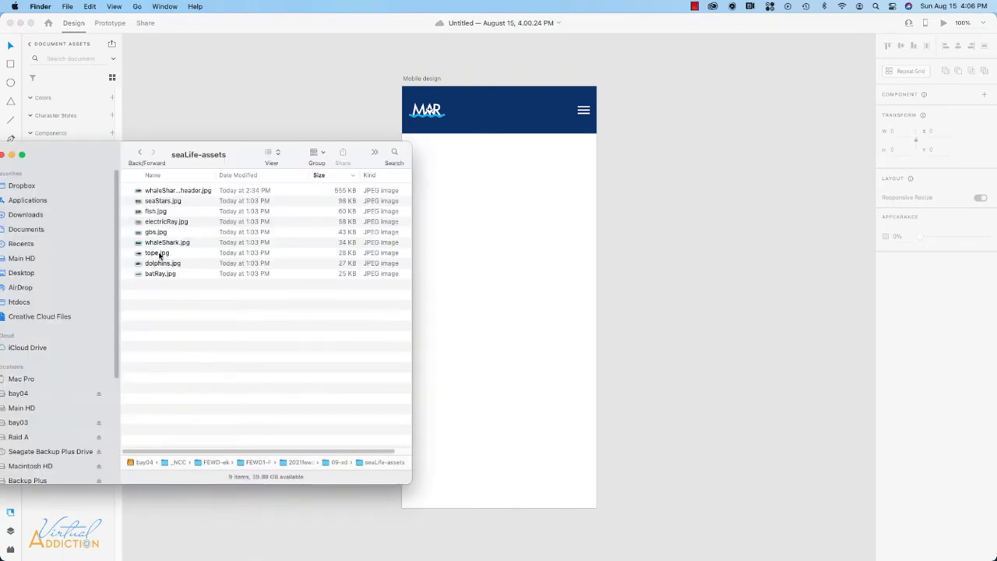
{"action": "left_click", "coordinate": [162, 192]}
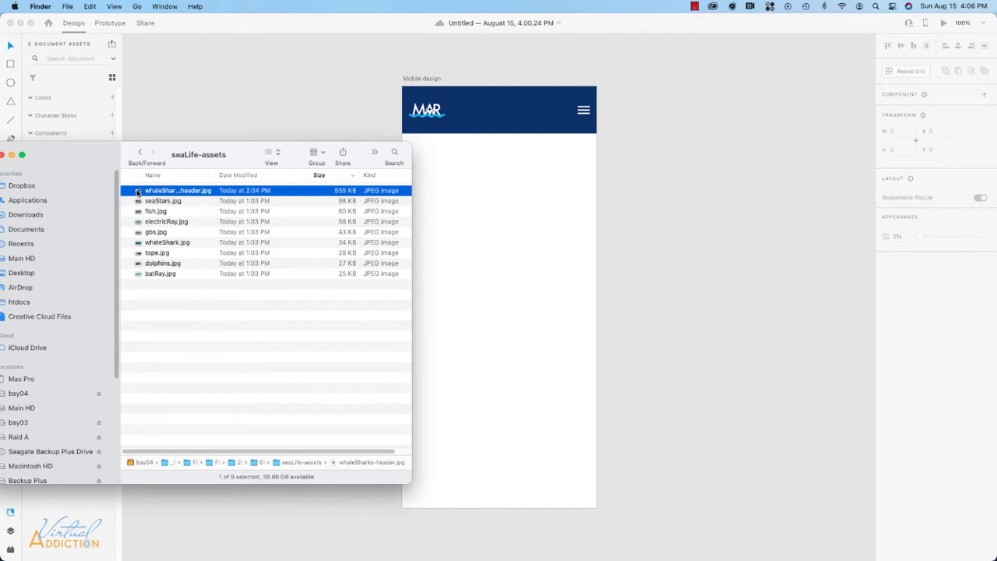
{"action": "left_click_drag", "start_coordinate": [138, 194], "coordinate": [448, 178]}
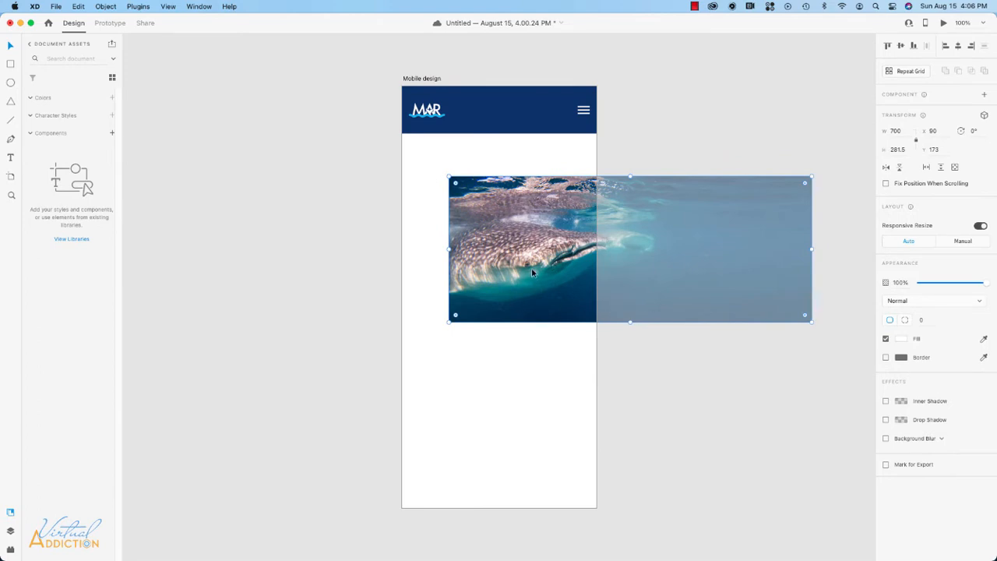
{"action": "left_click_drag", "start_coordinate": [532, 267], "coordinate": [486, 226]}
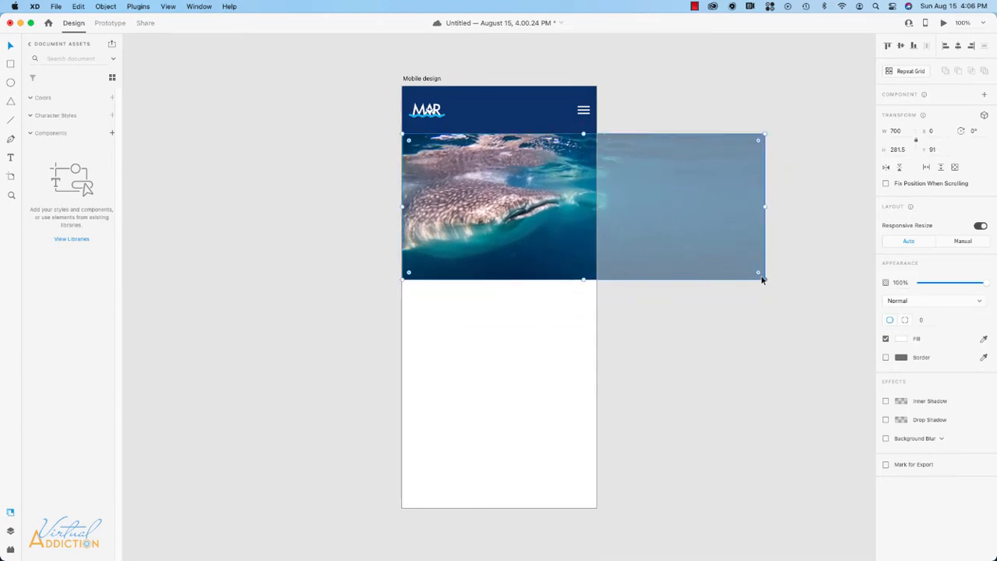
Step: Scale the whale shark image proportionally to the artboard width of 375 and flip it horizontally
{"action": "left_click_drag", "start_coordinate": [764, 277], "coordinate": [597, 226]}
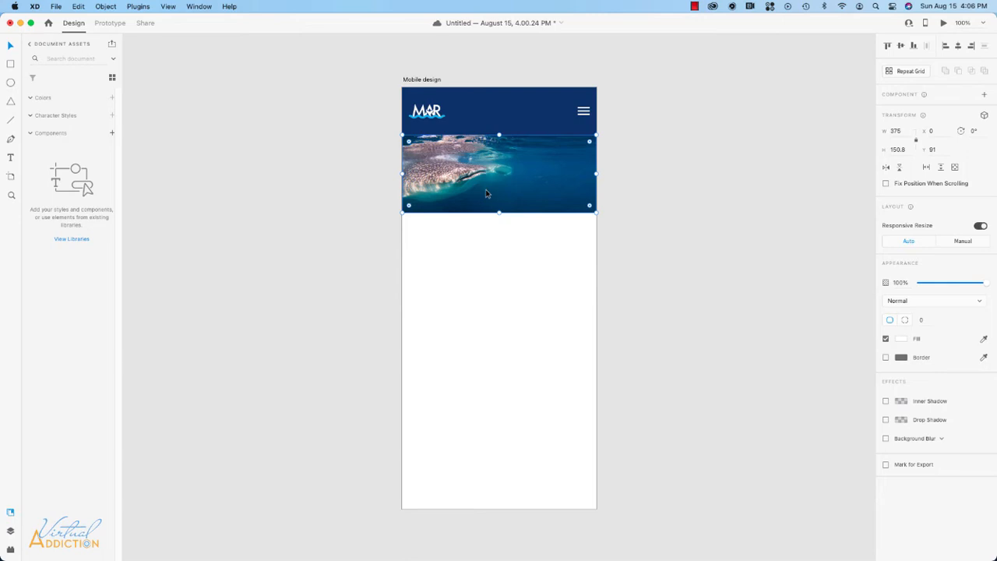
{"action": "left_click", "coordinate": [886, 168]}
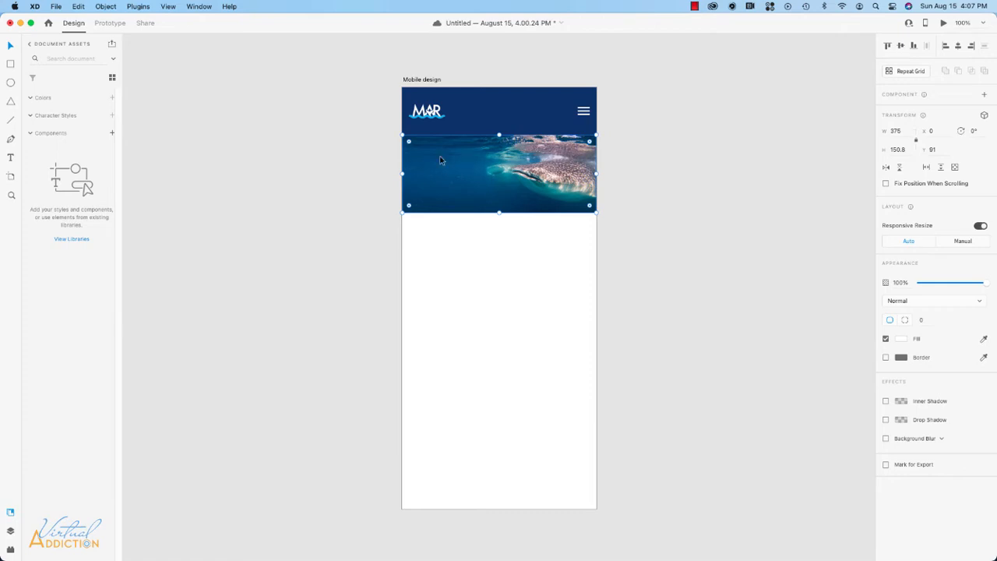
{"action": "left_click", "coordinate": [639, 193]}
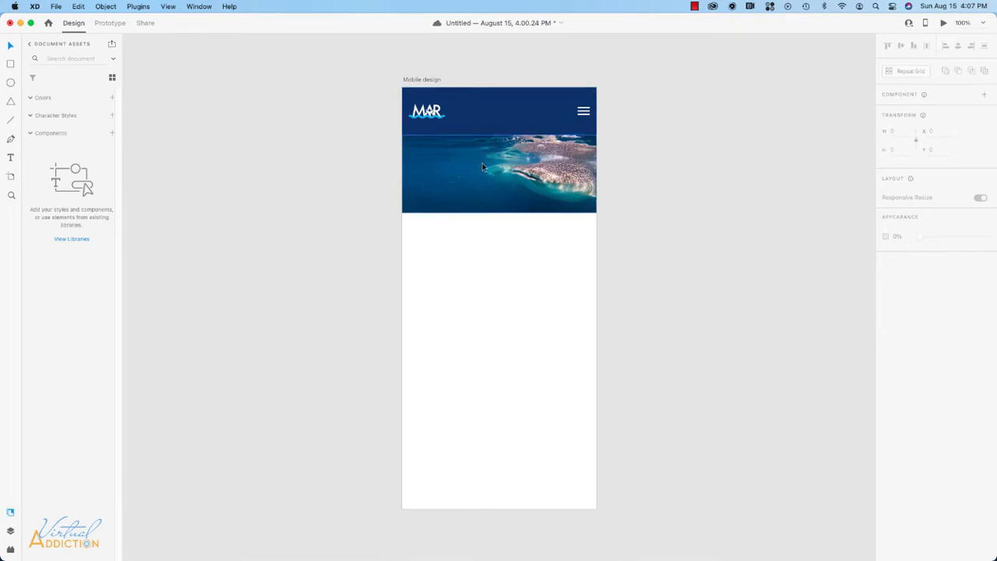
Step: Enable a drop shadow on the blue header rectangle
{"action": "left_click", "coordinate": [508, 111]}
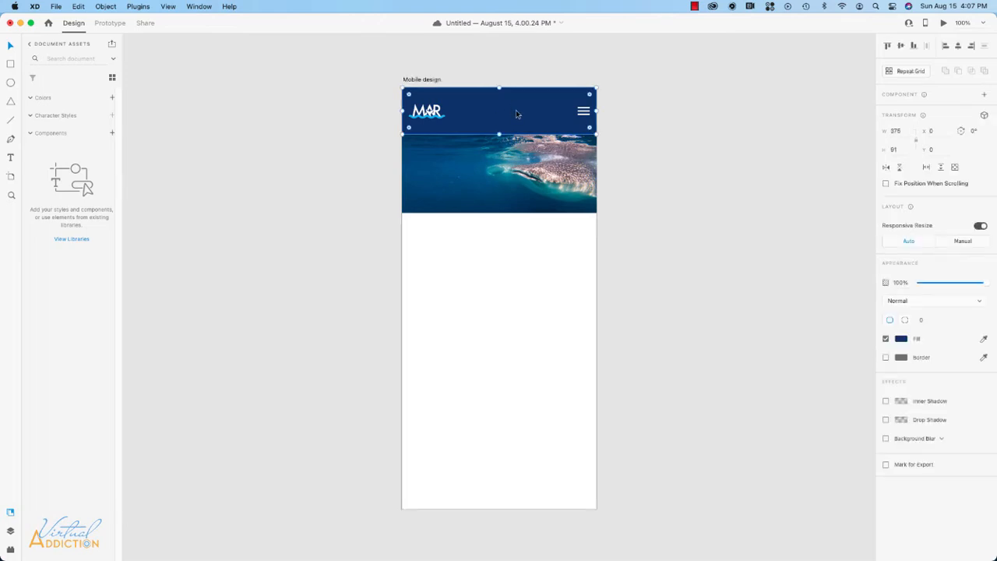
{"action": "left_click", "coordinate": [886, 420]}
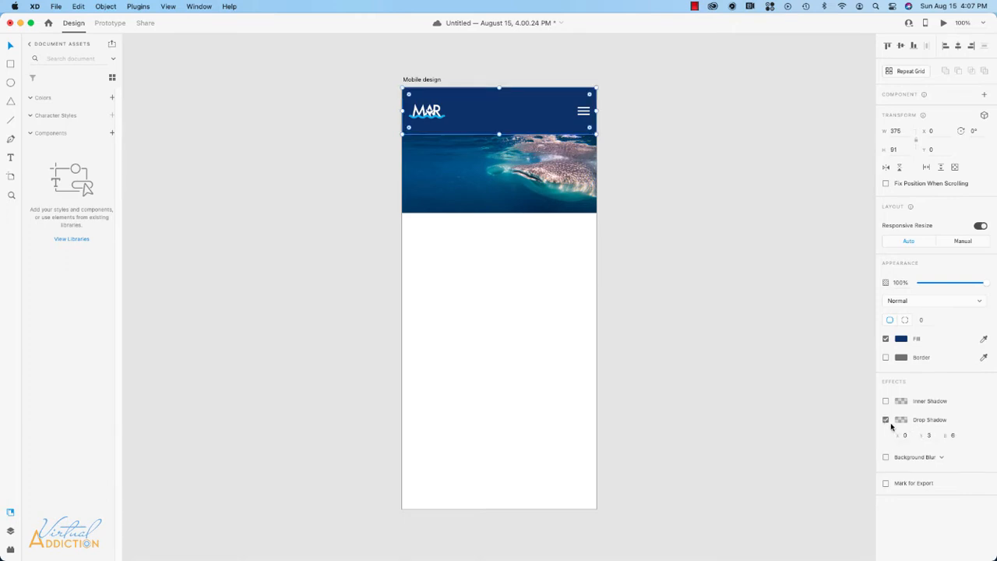
Step: Make the header rectangle's drop shadow white (#FFFFFF) and raise its opacity
{"action": "left_click", "coordinate": [901, 420]}
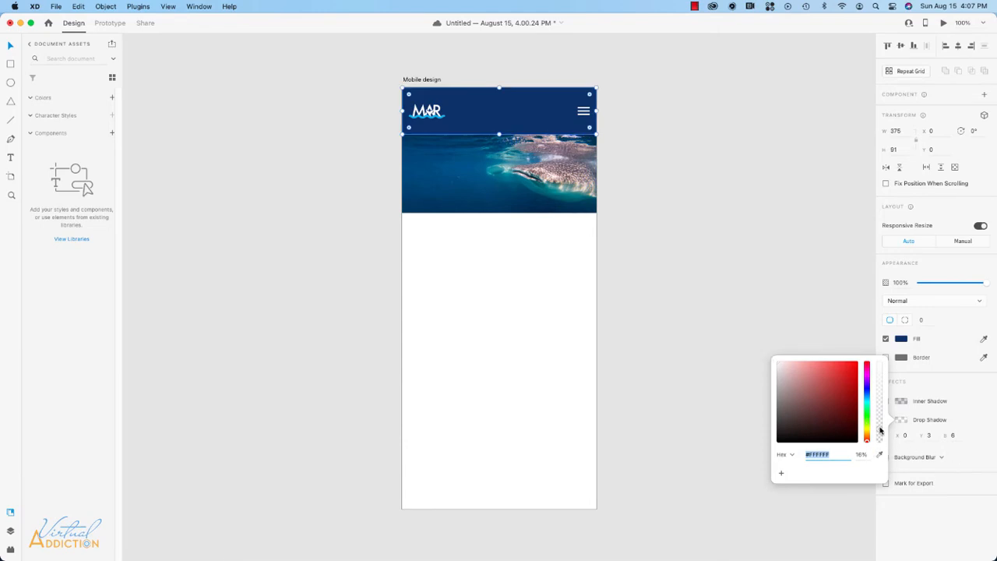
{"action": "left_click_drag", "start_coordinate": [881, 430], "coordinate": [882, 406]}
Step: Send the whale shark image to the back so it sits behind the header rectangle
{"action": "left_click", "coordinate": [538, 175]}
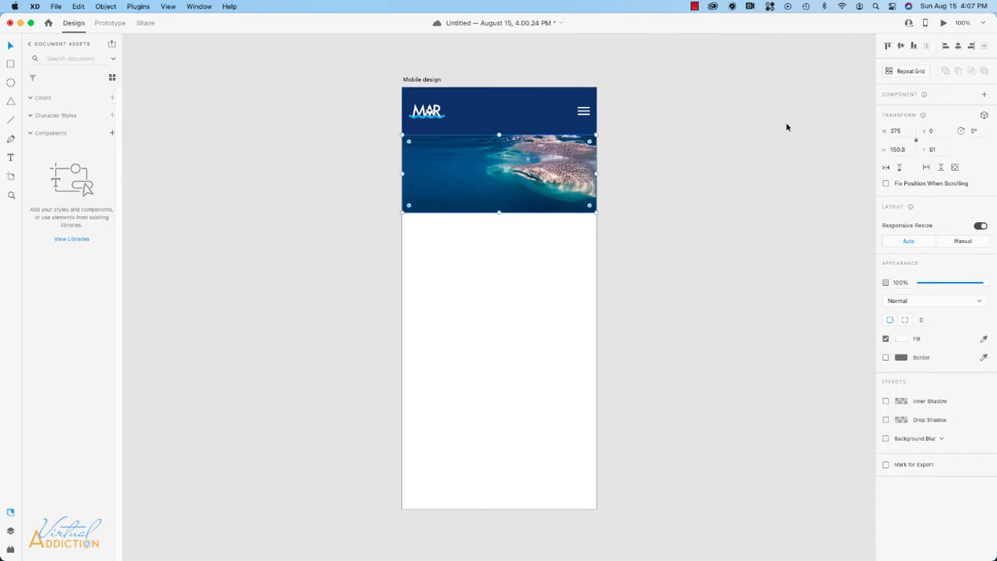
{"action": "left_click", "coordinate": [110, 8]}
{"action": "mouse_move", "coordinate": [194, 272]}
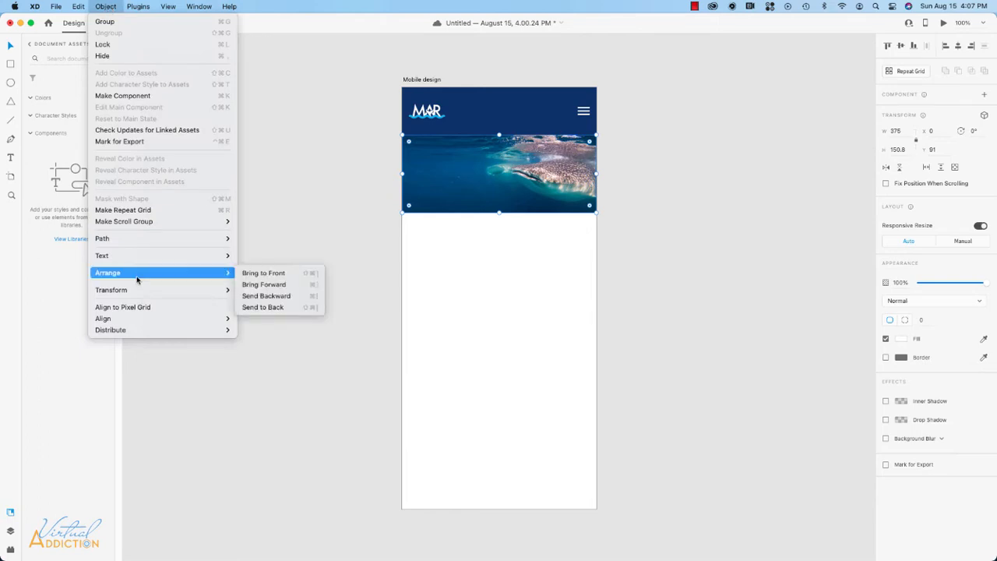
{"action": "left_click", "coordinate": [260, 308]}
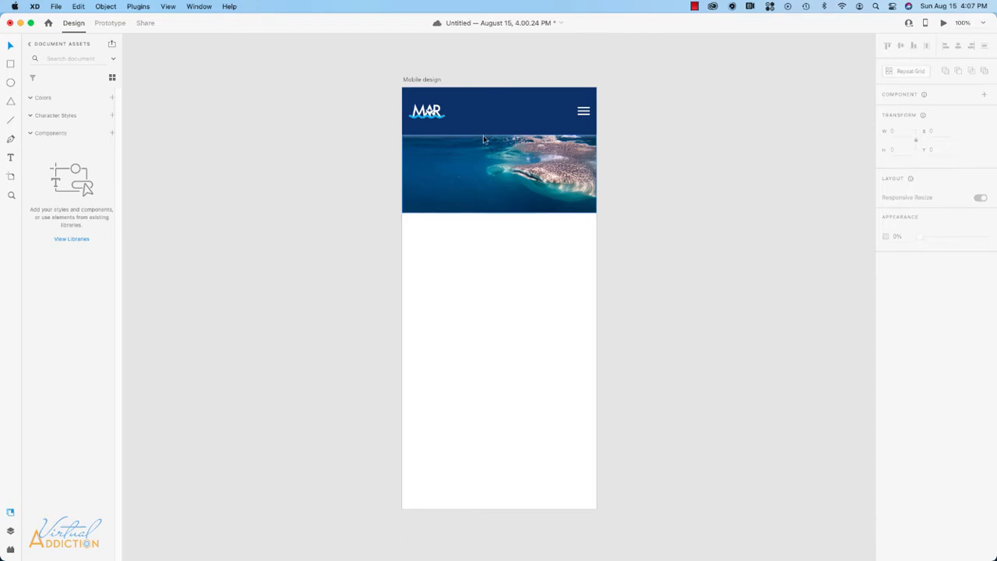
Step: Set the header rectangle's drop shadow to a Y offset of 6 and a blur of 4
{"action": "left_click", "coordinate": [495, 115]}
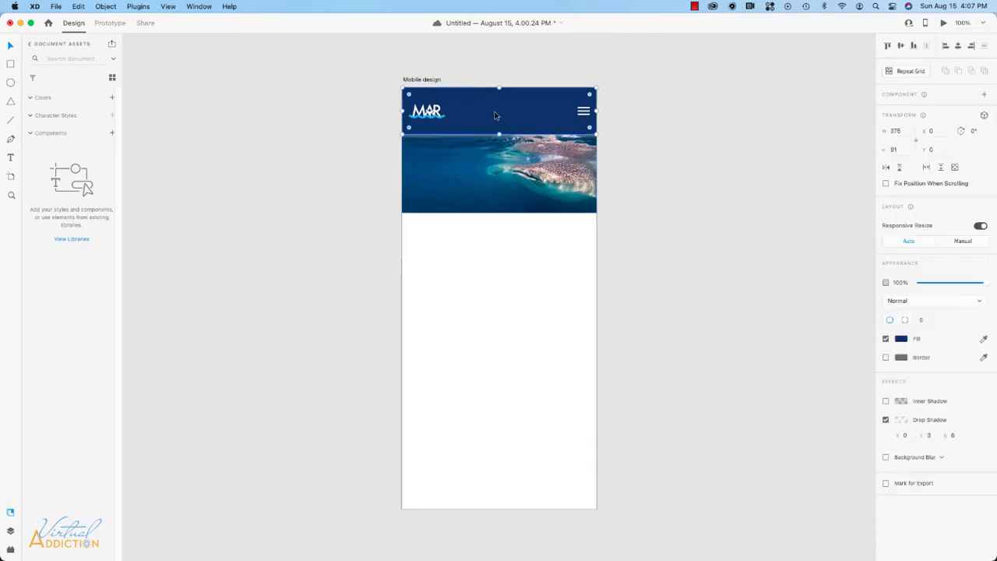
{"action": "left_click", "coordinate": [936, 435]}
{"action": "key", "text": "Up"}
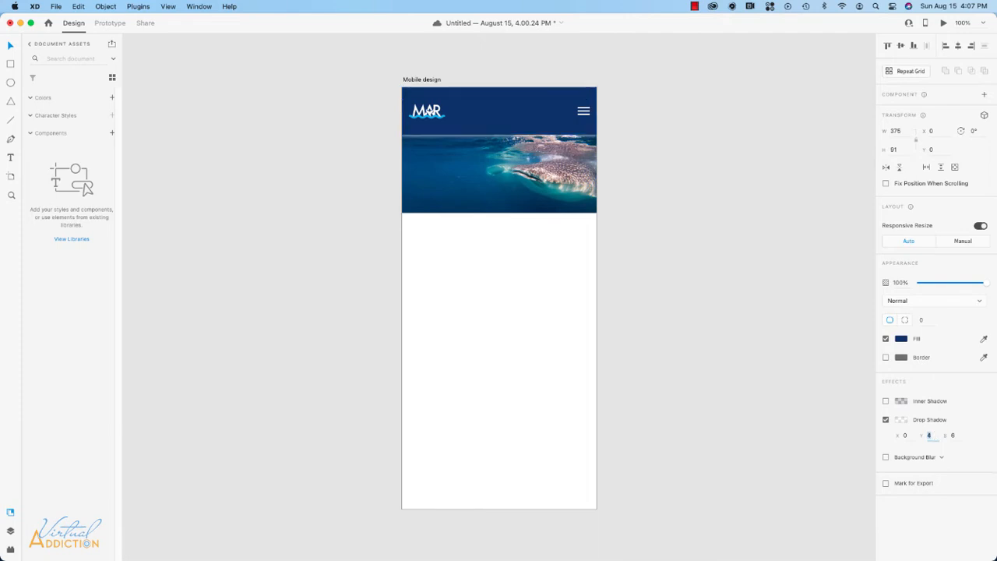
{"action": "key", "text": "Up"}
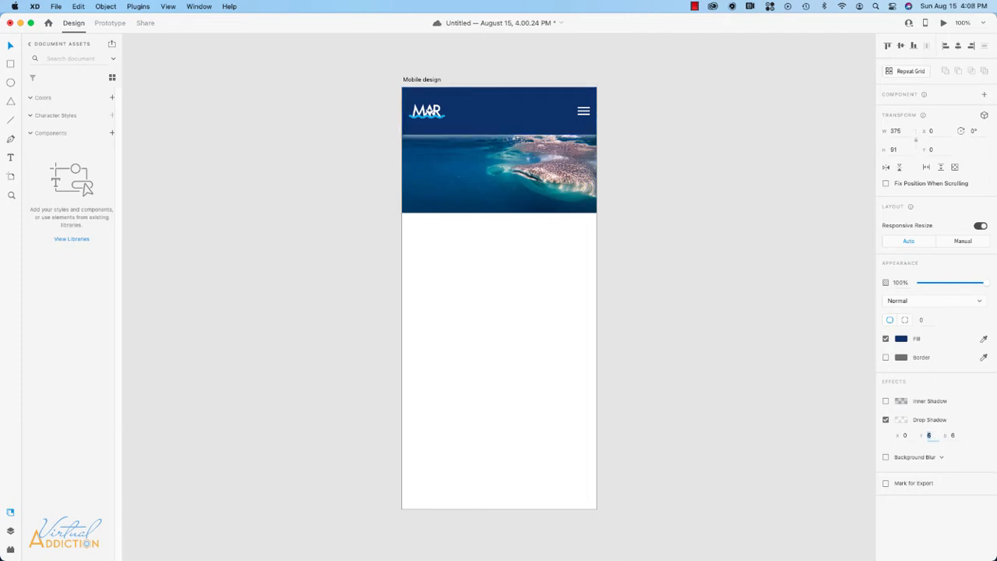
{"action": "key", "text": "Tab"}
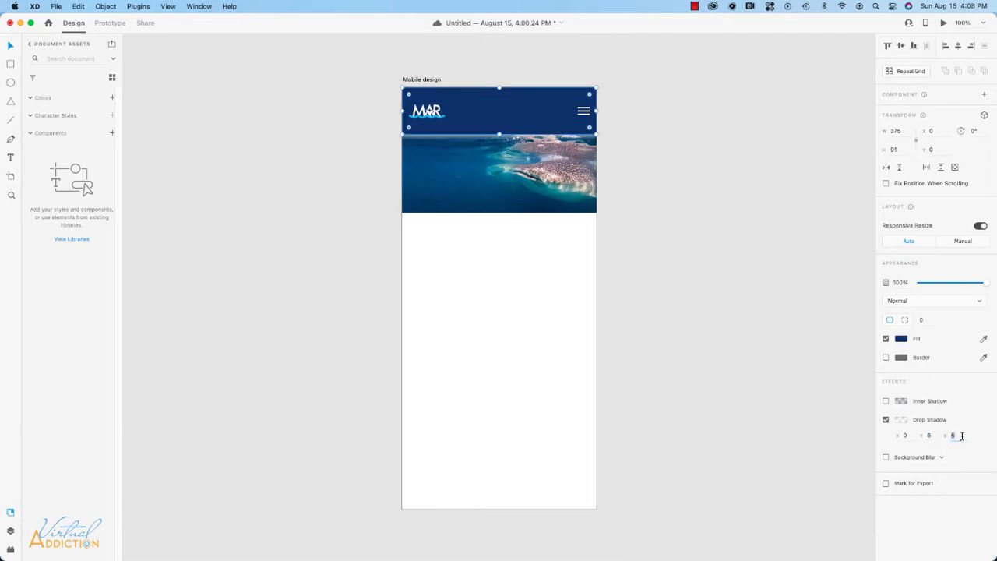
{"action": "key", "text": "Down"}
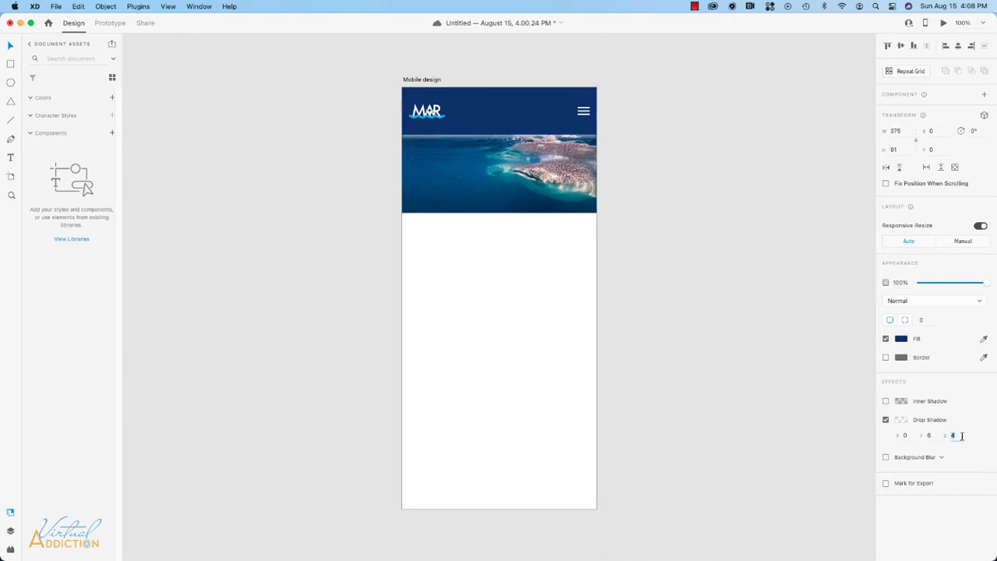
Step: Shorten the blue header rectangle from its lower edge to a height of 72
{"action": "left_click", "coordinate": [503, 116]}
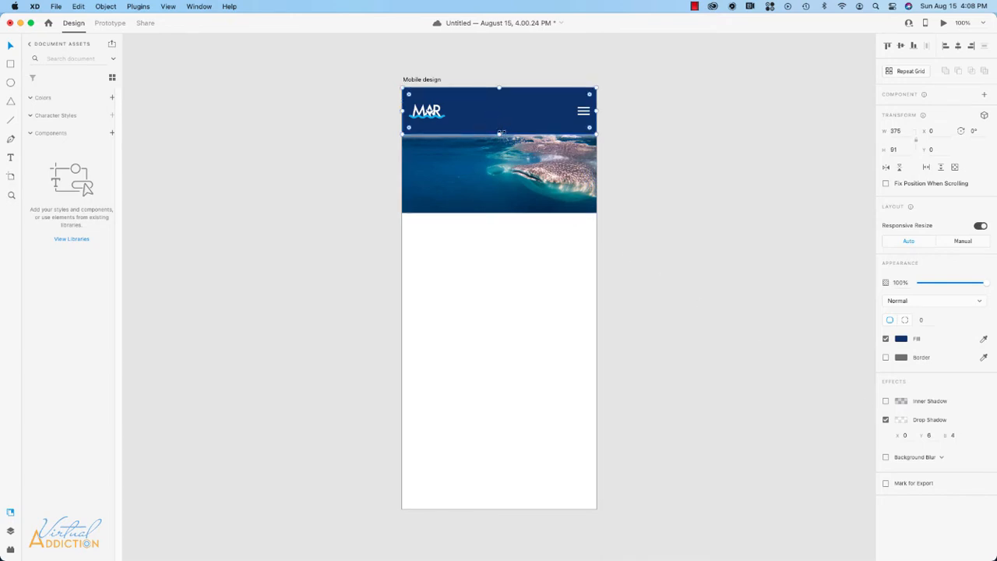
{"action": "left_click_drag", "start_coordinate": [499, 134], "coordinate": [500, 124]}
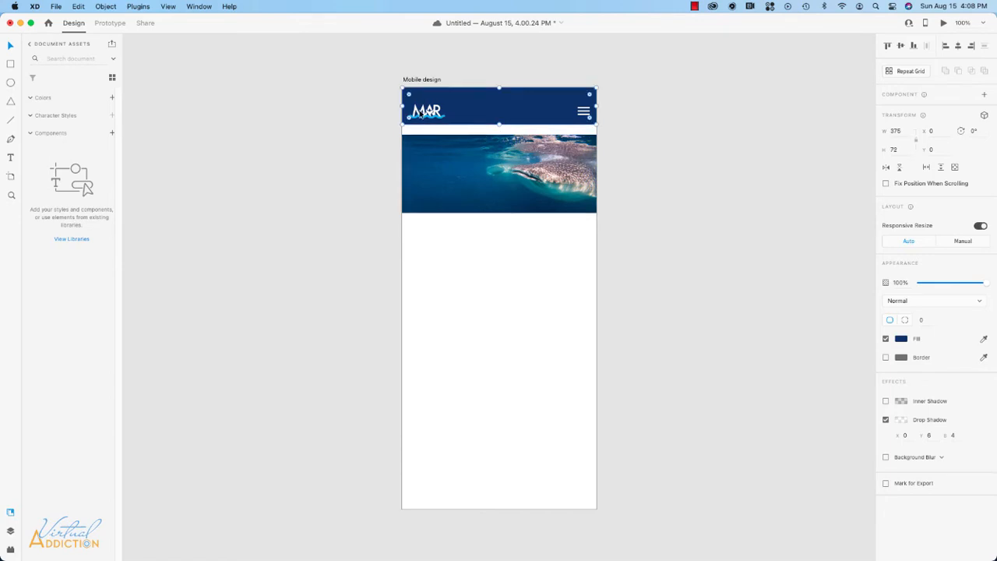
Step: Move the logo and menu icon up together to Y 22, vertically centered in the header
{"action": "left_click", "coordinate": [427, 111]}
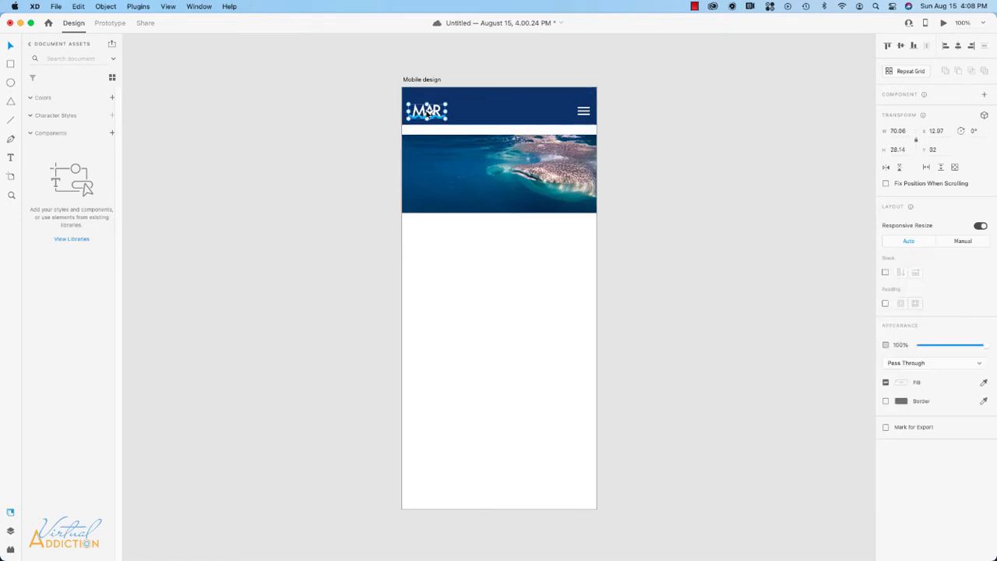
{"action": "left_click", "coordinate": [584, 115], "text": "shift"}
{"action": "left_click", "coordinate": [585, 113]}
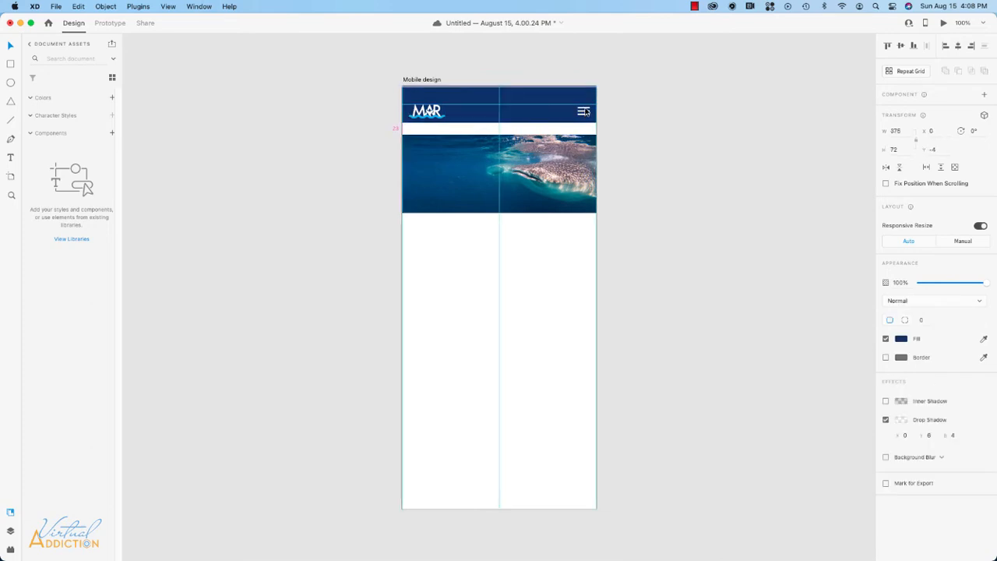
{"action": "key", "text": "super+z"}
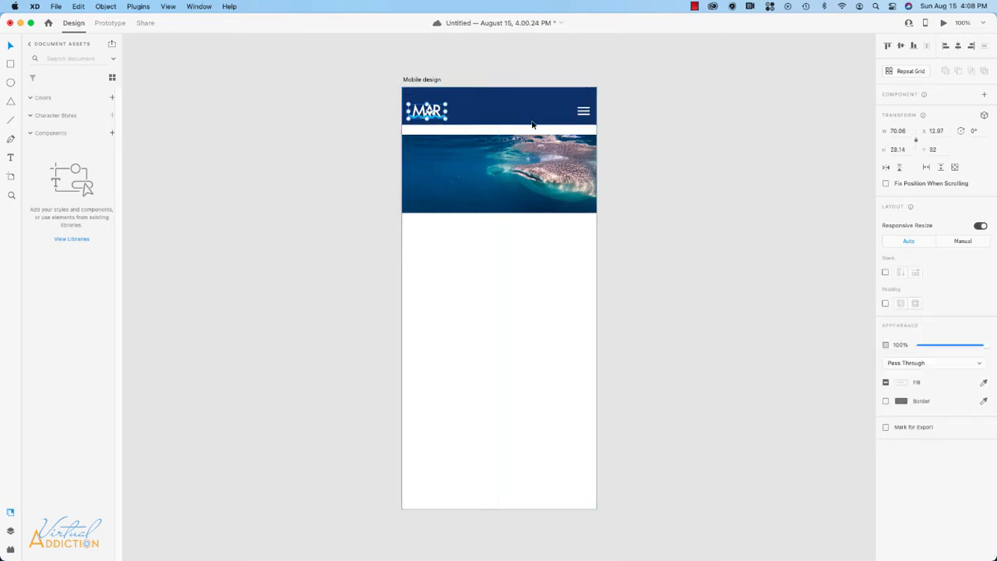
{"action": "left_click", "coordinate": [583, 114], "text": "shift"}
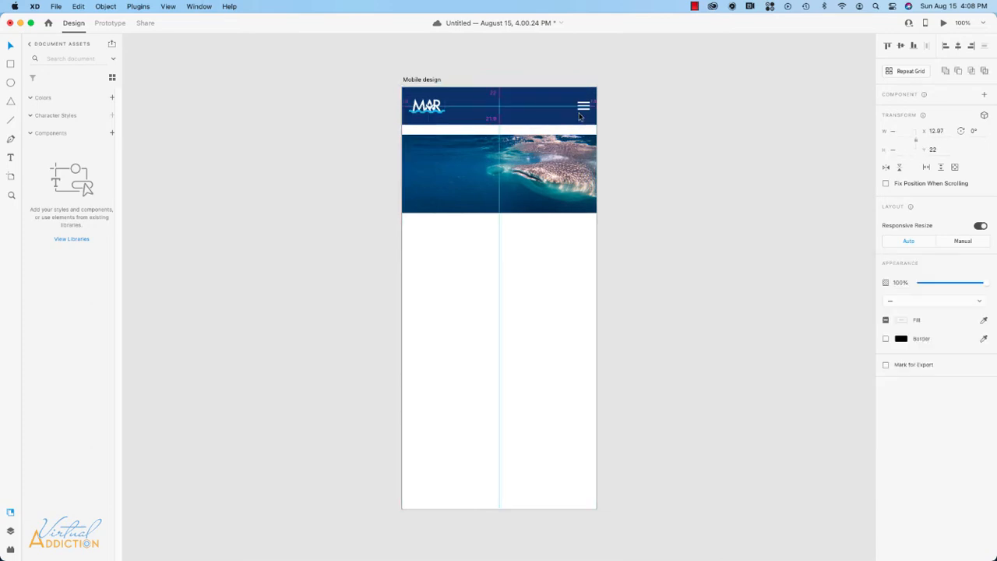
{"action": "key", "text": "shift+Up"}
Step: Move the whale shark image up so it sits directly against the header's lower edge, and deselect it
{"action": "left_click_drag", "start_coordinate": [493, 161], "coordinate": [493, 151]}
{"action": "left_click", "coordinate": [604, 138]}
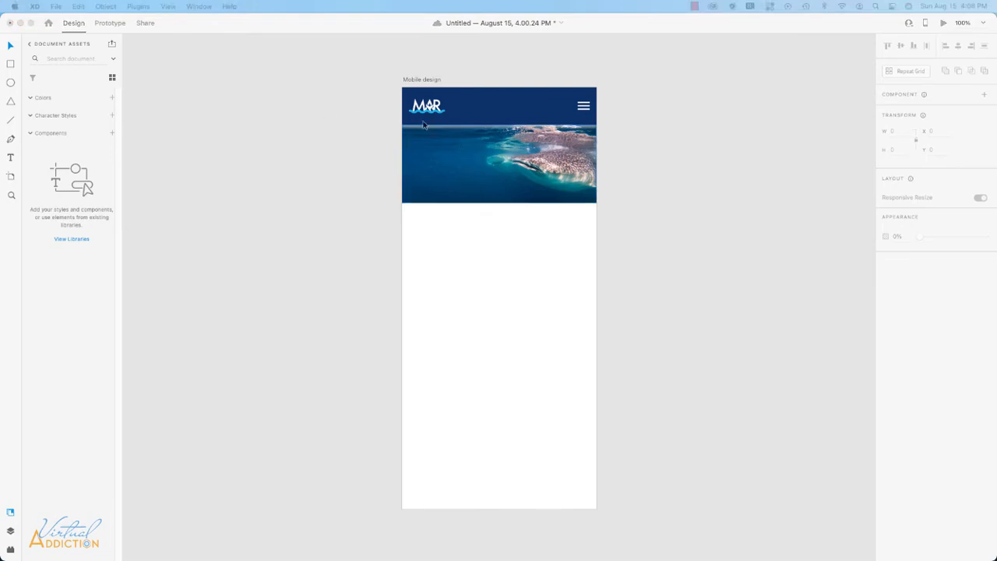
{"action": "left_click", "coordinate": [612, 180]}
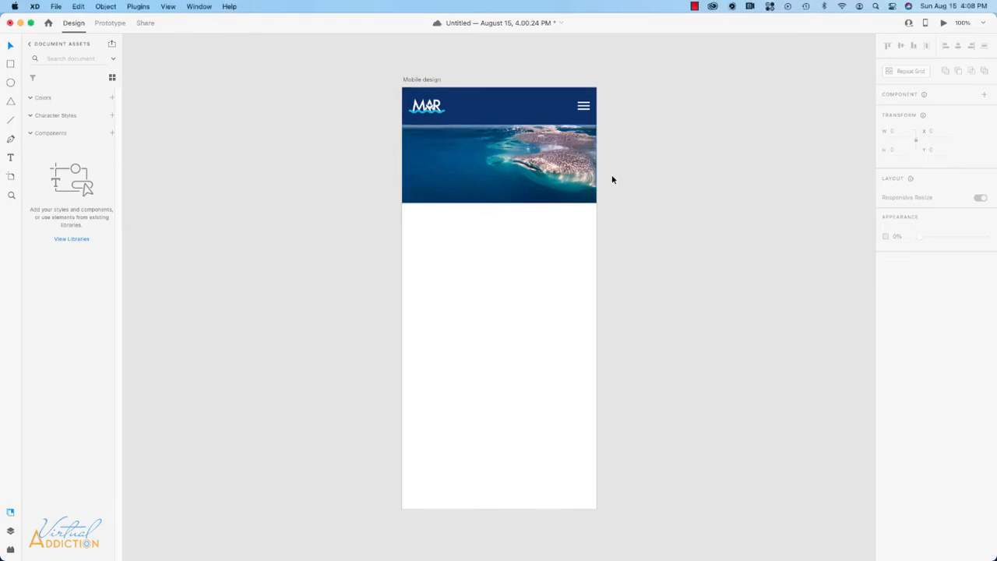
Step: Add the headline text "Swim with whale sharks" on two lines over the dark area of the hero image
{"action": "left_click", "coordinate": [11, 159]}
{"action": "left_click", "coordinate": [414, 154]}
{"action": "type", "text": "Swim w"}
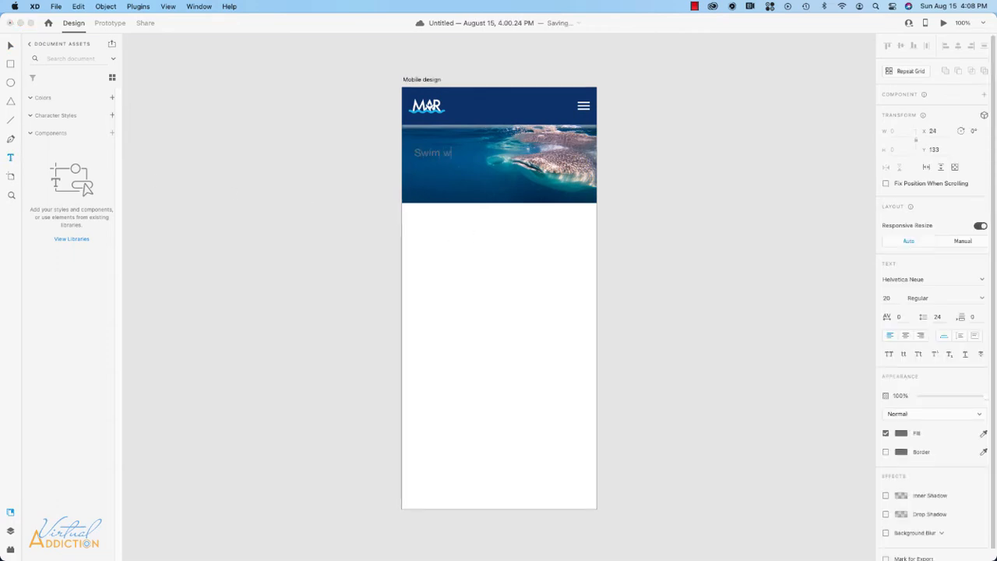
{"action": "type", "text": "ith whale sharks"}
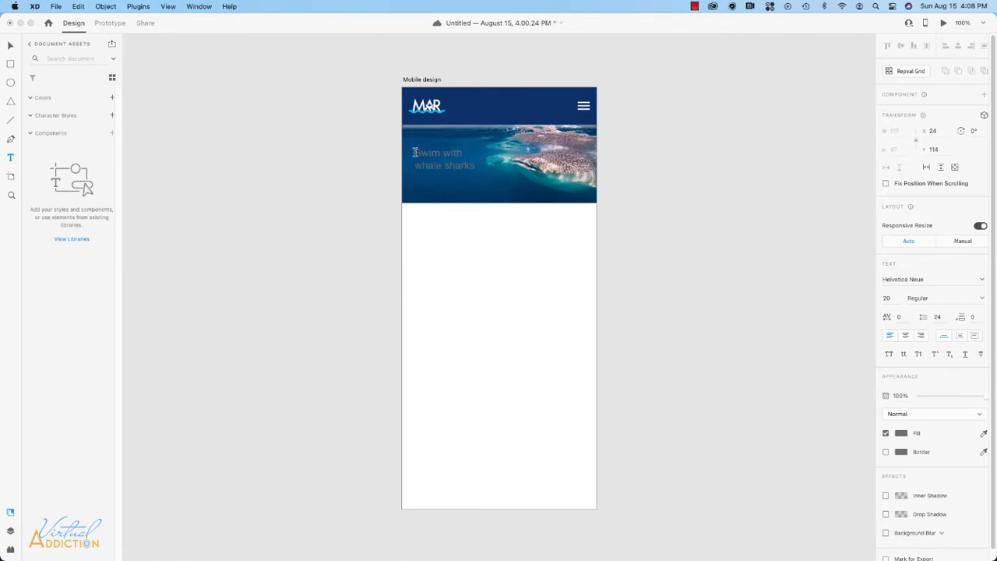
Step: Change the fill color of the whole headline text to white (#FFFFFF)
{"action": "left_click_drag", "start_coordinate": [418, 154], "coordinate": [476, 165]}
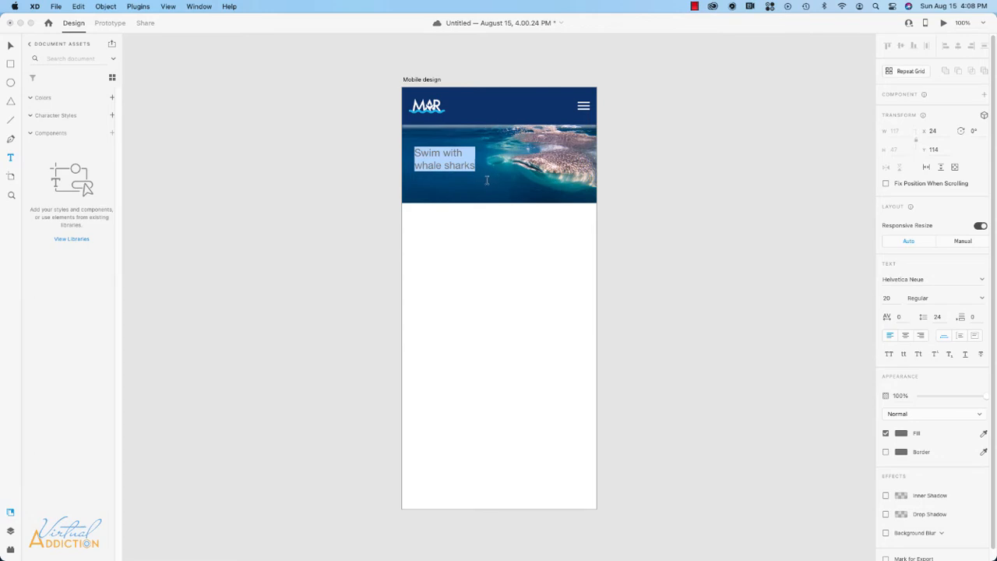
{"action": "left_click", "coordinate": [902, 436]}
{"action": "left_click_drag", "start_coordinate": [799, 403], "coordinate": [768, 365]}
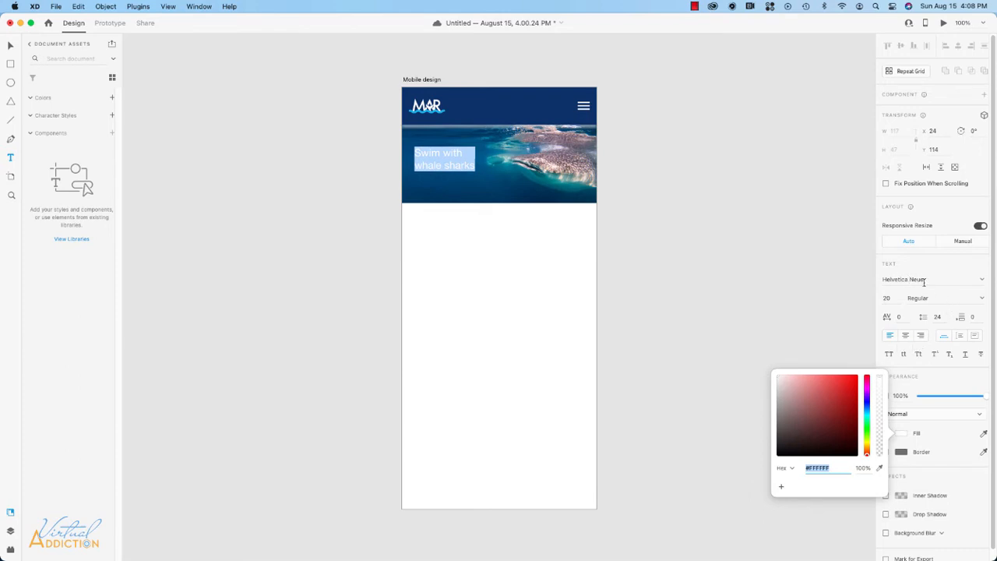
Step: Set the headline's font to Lato Bold at size 30
{"action": "left_click", "coordinate": [982, 282]}
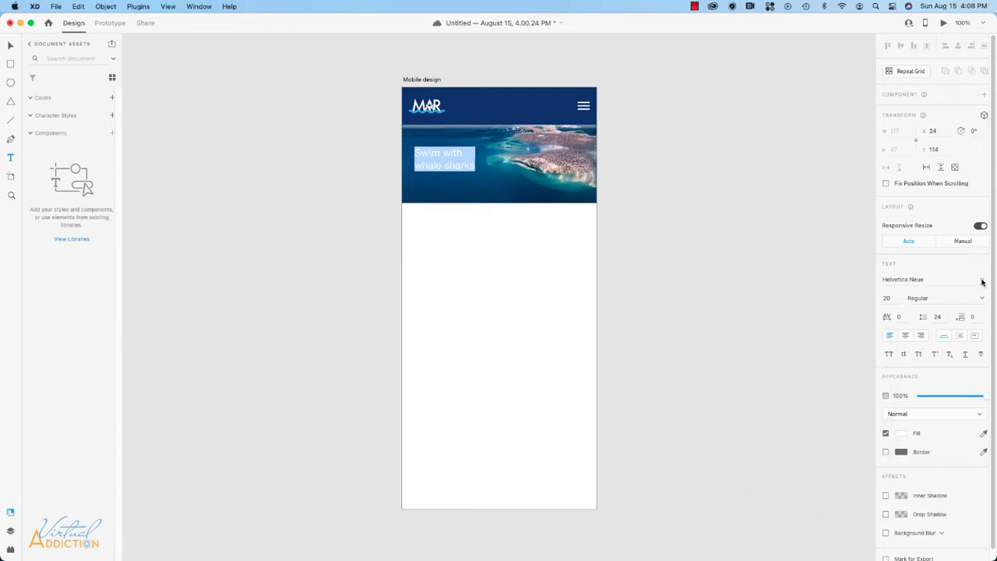
{"action": "left_click_drag", "start_coordinate": [925, 279], "coordinate": [970, 279]}
{"action": "type", "text": "Lato"}
{"action": "left_click", "coordinate": [979, 298]}
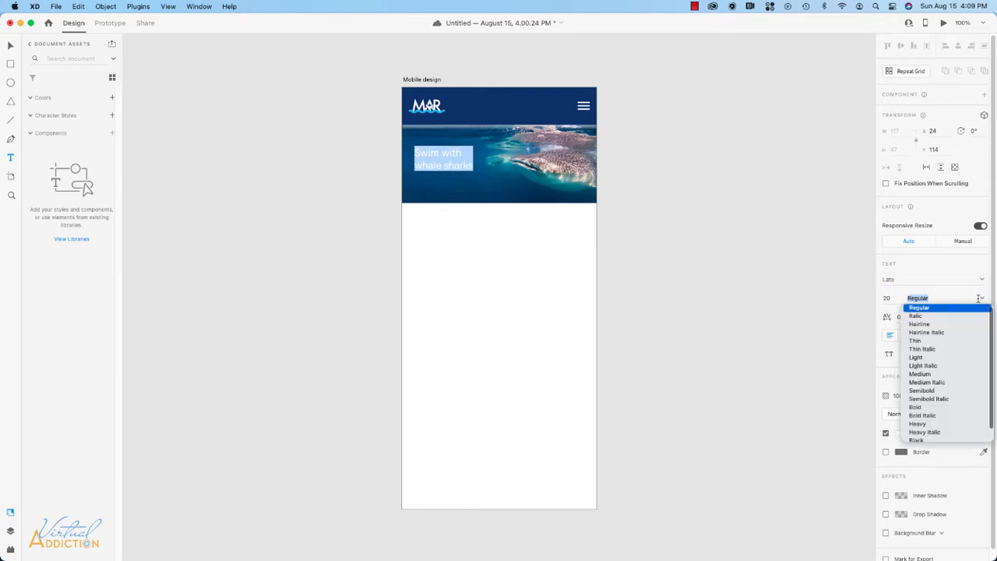
{"action": "left_click", "coordinate": [917, 410]}
{"action": "left_click", "coordinate": [888, 298]}
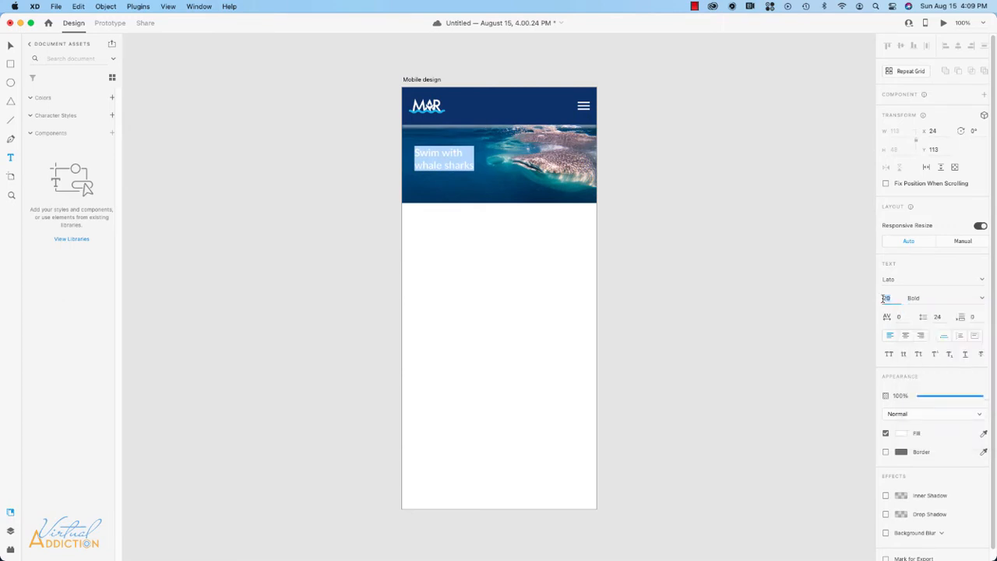
{"action": "type", "text": "30"}
{"action": "key", "text": "Return"}
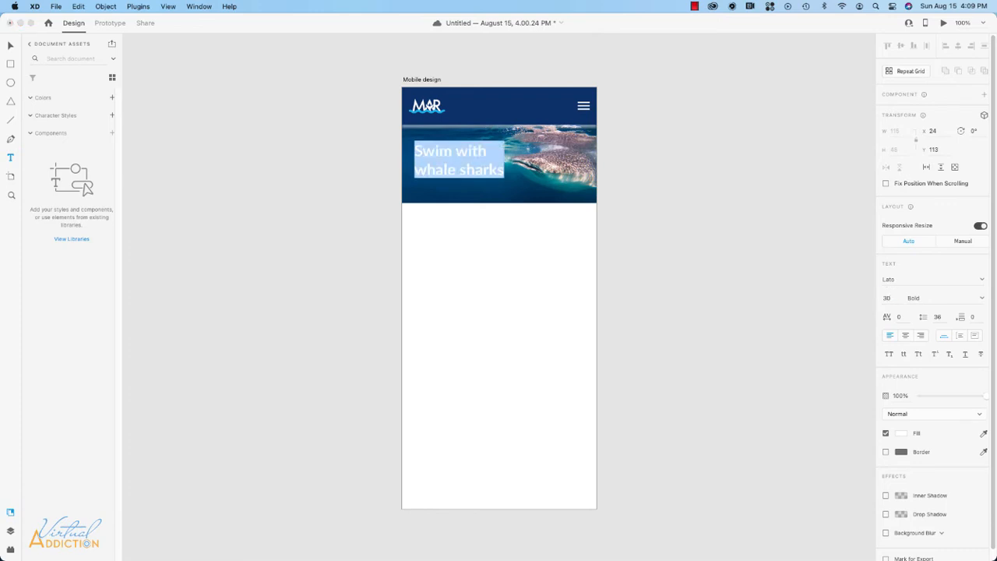
{"action": "key", "text": "Escape"}
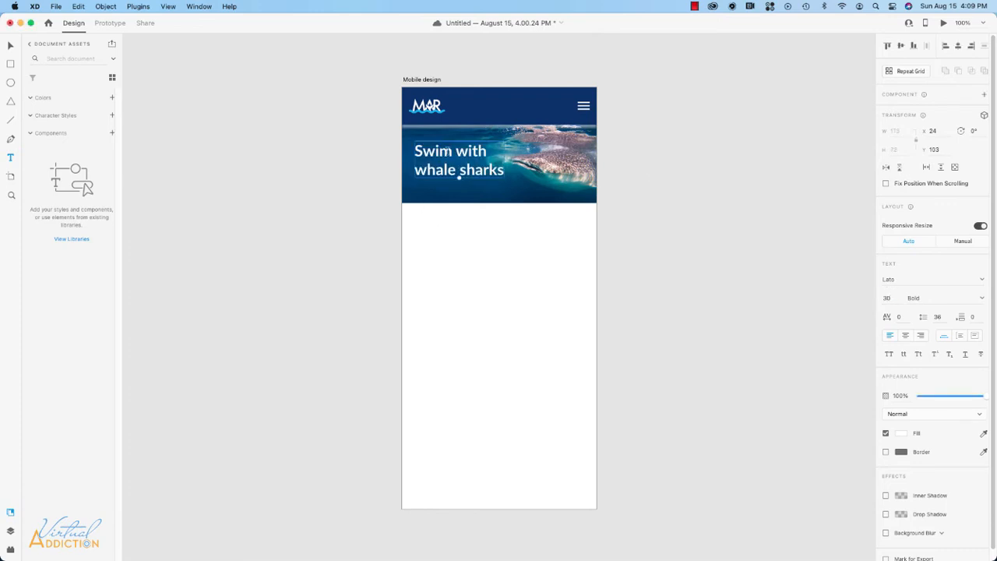
Step: Shift the headline to X 13 in line with the logo and set its line spacing to 30
{"action": "left_click", "coordinate": [11, 47]}
{"action": "left_click_drag", "start_coordinate": [427, 153], "coordinate": [419, 153]}
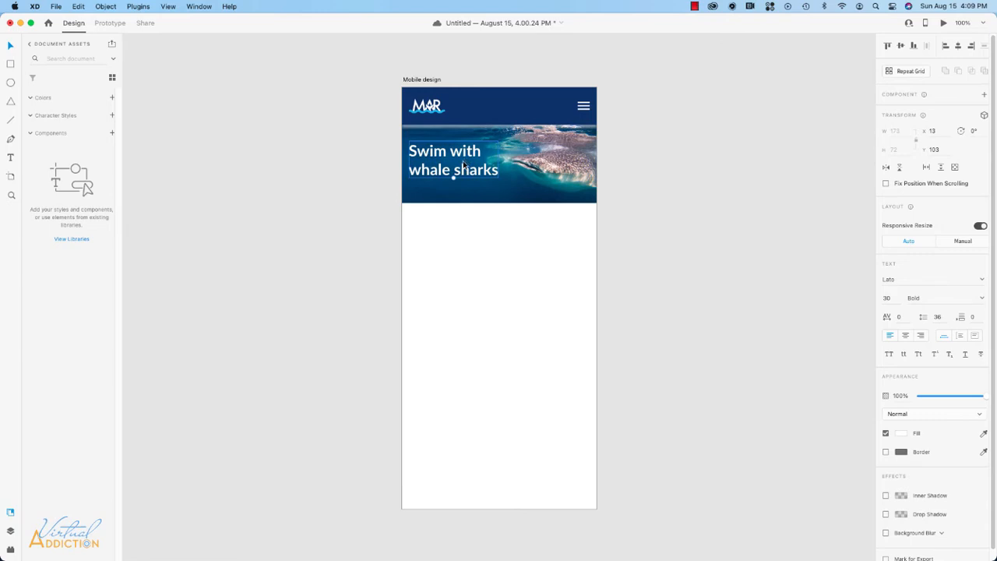
{"action": "left_click", "coordinate": [940, 316]}
{"action": "key", "text": "Down"}
{"action": "key", "text": "Down"}
{"action": "key", "text": "Down"}
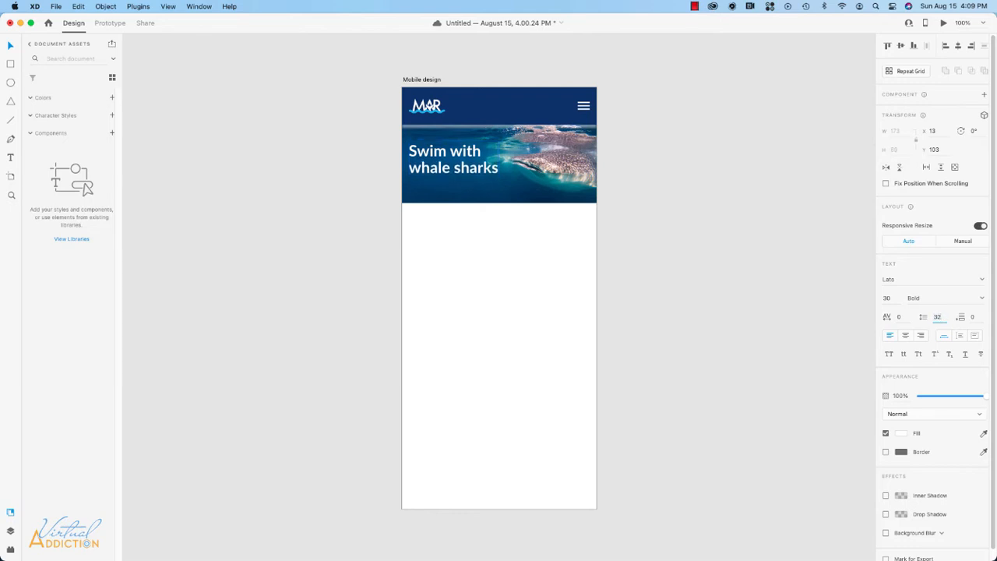
{"action": "key", "text": "Down"}
{"action": "key", "text": "Down"}
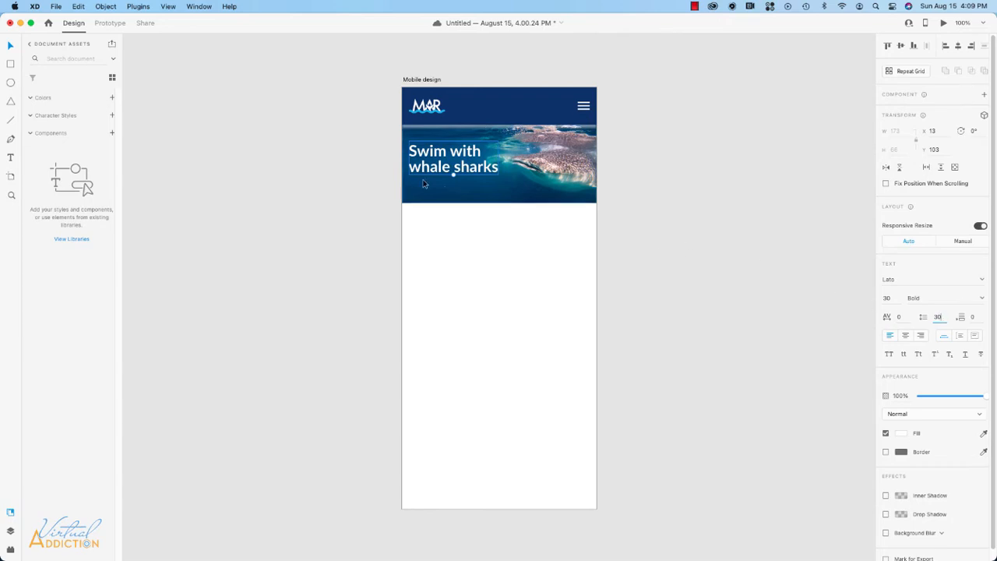
{"action": "left_click", "coordinate": [652, 185]}
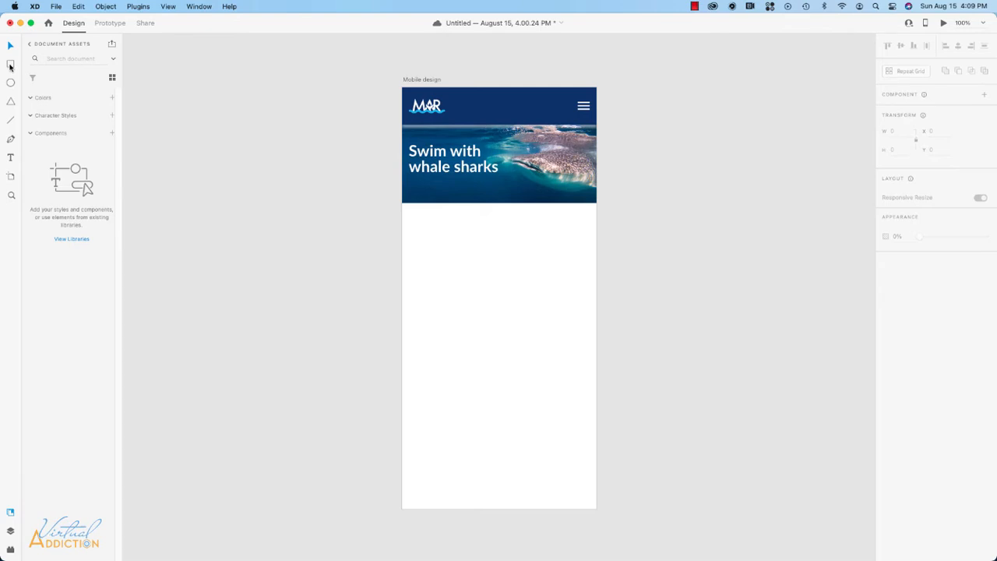
Step: Draw a button rectangle about 161 by 30 beneath the headline, at about X 19, Y 176
{"action": "left_click", "coordinate": [10, 65]}
{"action": "left_click_drag", "start_coordinate": [412, 180], "coordinate": [495, 198]}
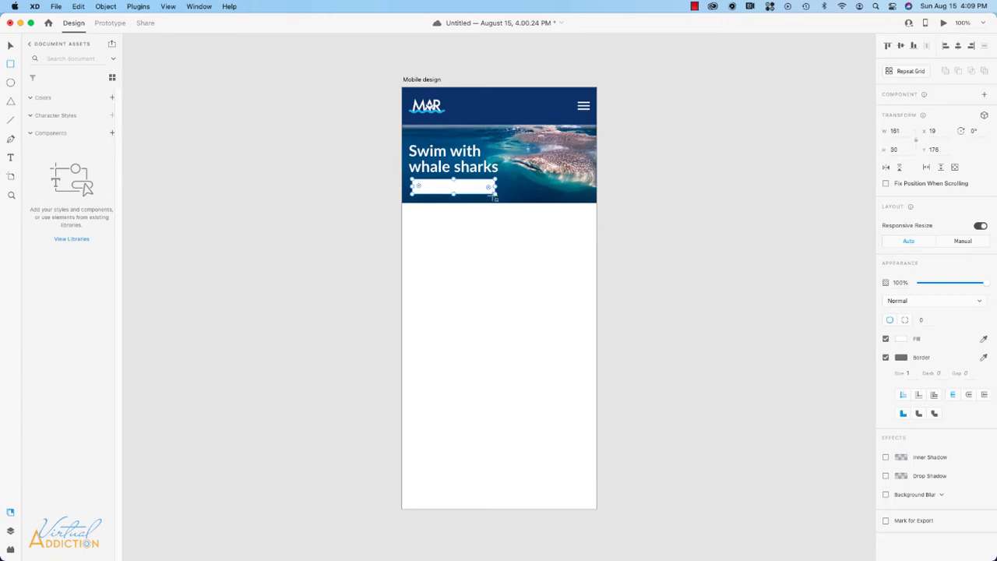
{"action": "key", "text": "super+equal"}
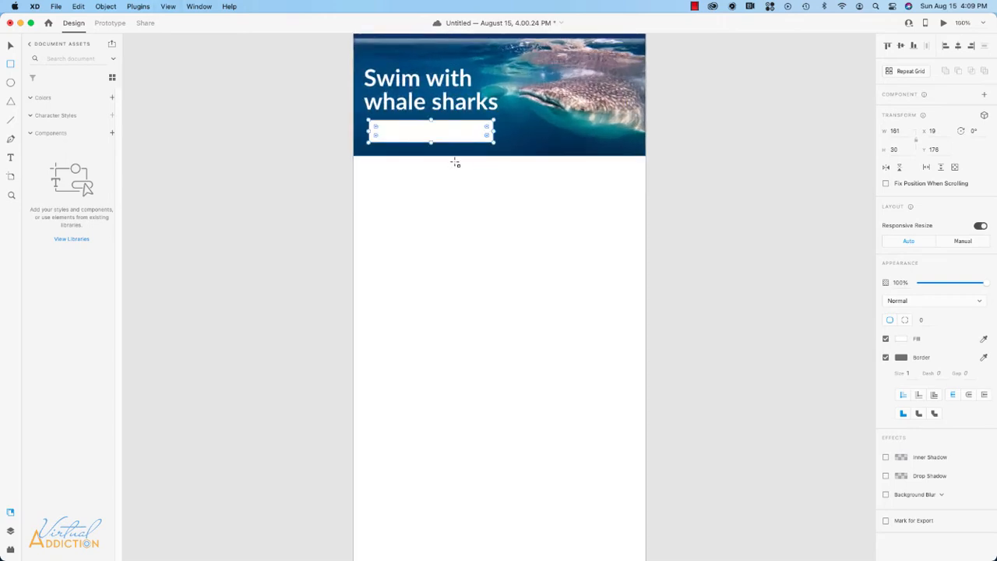
{"action": "left_click_drag", "start_coordinate": [472, 156], "coordinate": [492, 226]}
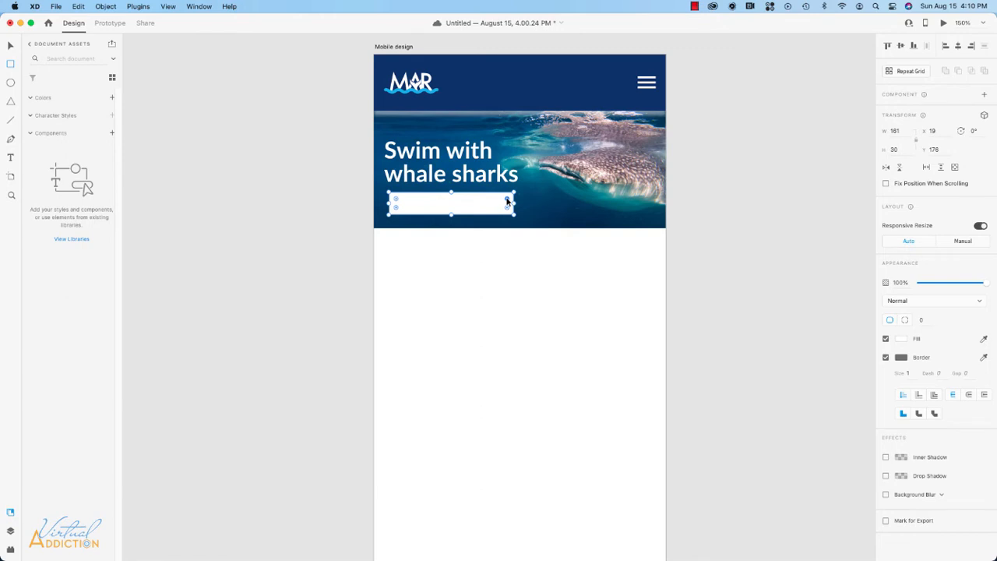
Step: Round the button rectangle's corners to a radius of 8
{"action": "left_click_drag", "start_coordinate": [507, 201], "coordinate": [508, 202]}
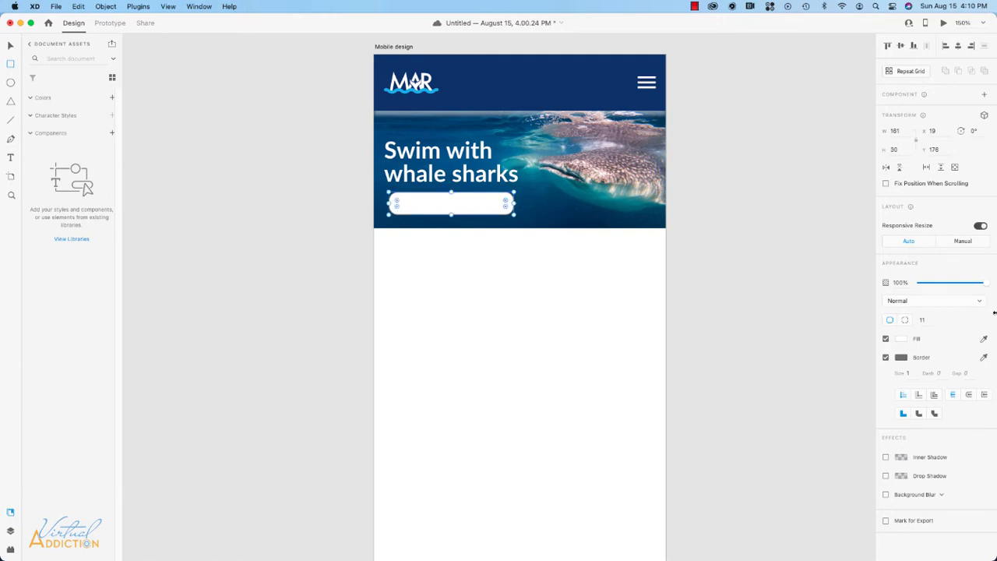
{"action": "left_click", "coordinate": [923, 320]}
{"action": "type", "text": "10"}
Step: Make the button rectangle's border white and set its white fill to 80% opacity
{"action": "left_click", "coordinate": [902, 357]}
{"action": "left_click", "coordinate": [778, 301]}
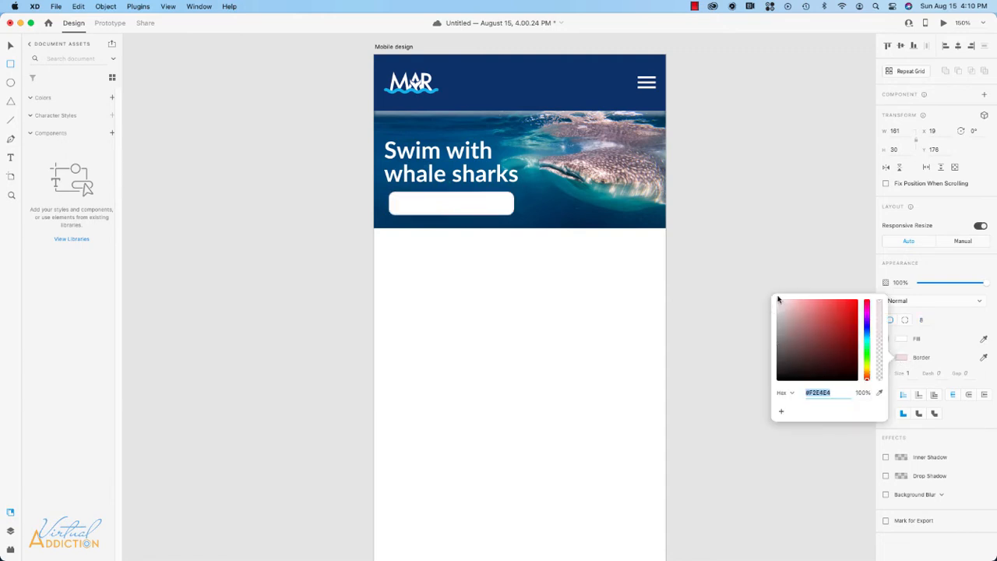
{"action": "left_click", "coordinate": [902, 338]}
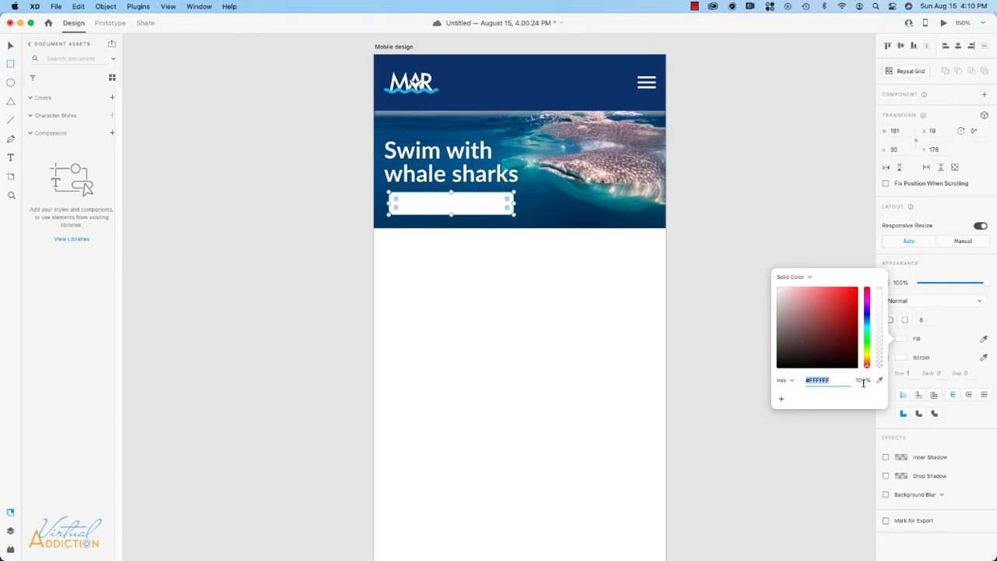
{"action": "left_click_drag", "start_coordinate": [871, 381], "coordinate": [850, 381]}
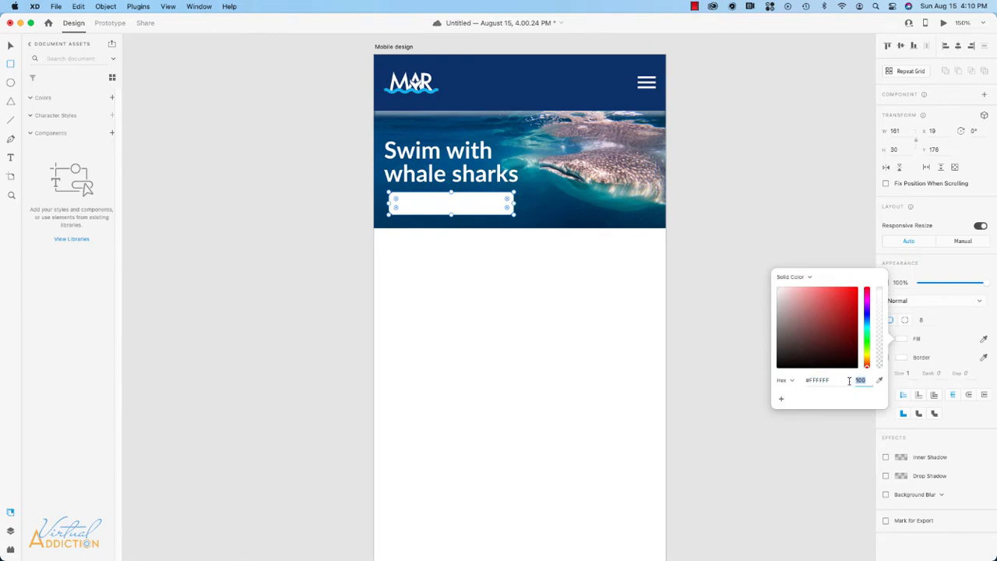
{"action": "type", "text": "70"}
{"action": "key", "text": "Return"}
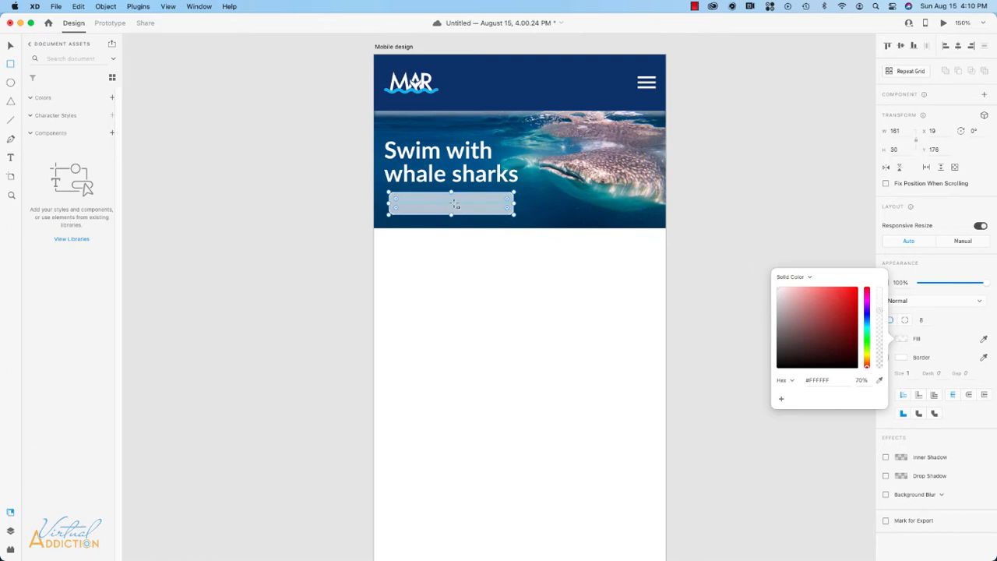
{"action": "left_click_drag", "start_coordinate": [863, 380], "coordinate": [851, 380]}
{"action": "key", "text": "Return"}
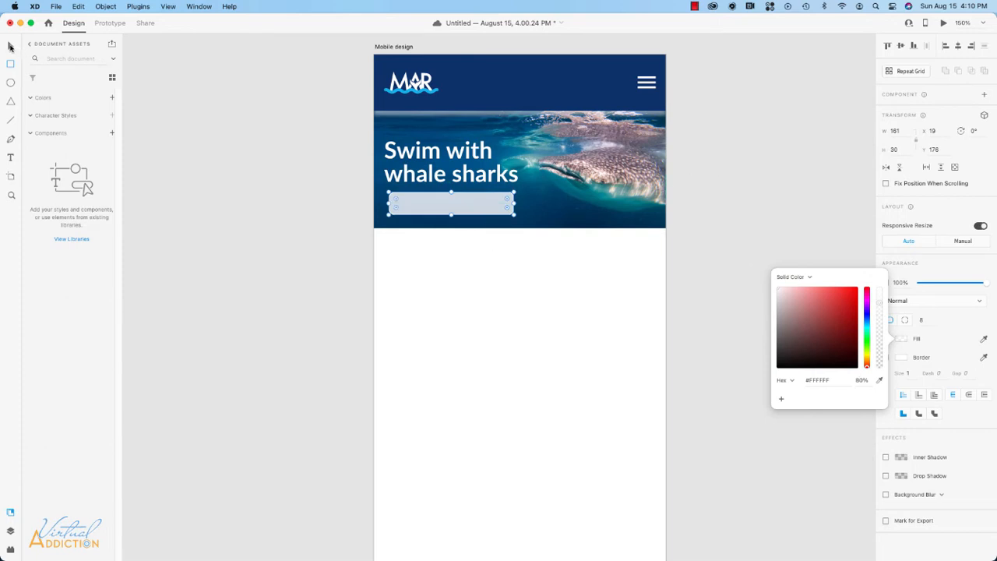
{"action": "key", "text": "Escape"}
{"action": "left_click", "coordinate": [224, 127]}
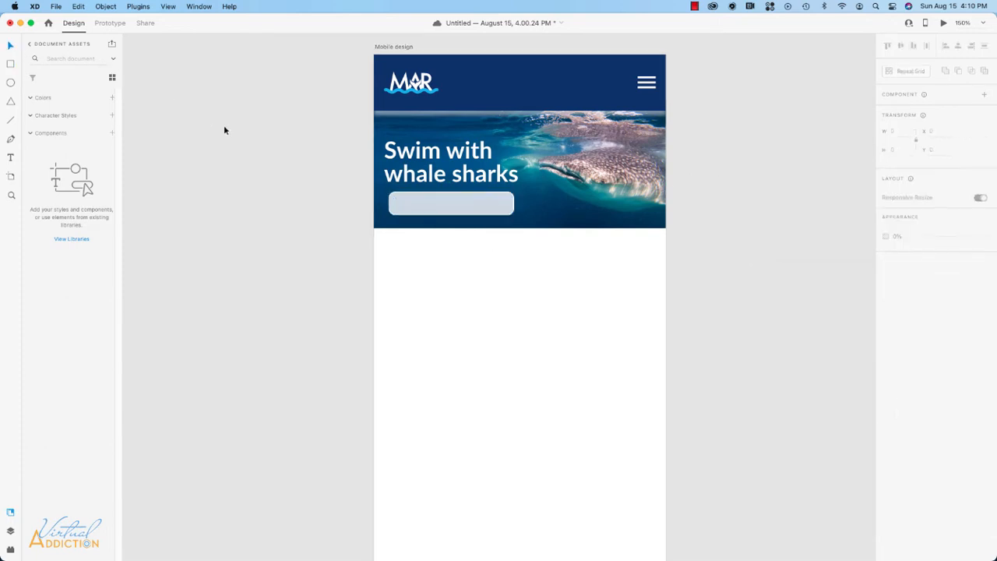
Step: Add a text box across the button rectangle reading "Learn More"
{"action": "left_click", "coordinate": [11, 158]}
{"action": "left_click_drag", "start_coordinate": [389, 200], "coordinate": [513, 216]}
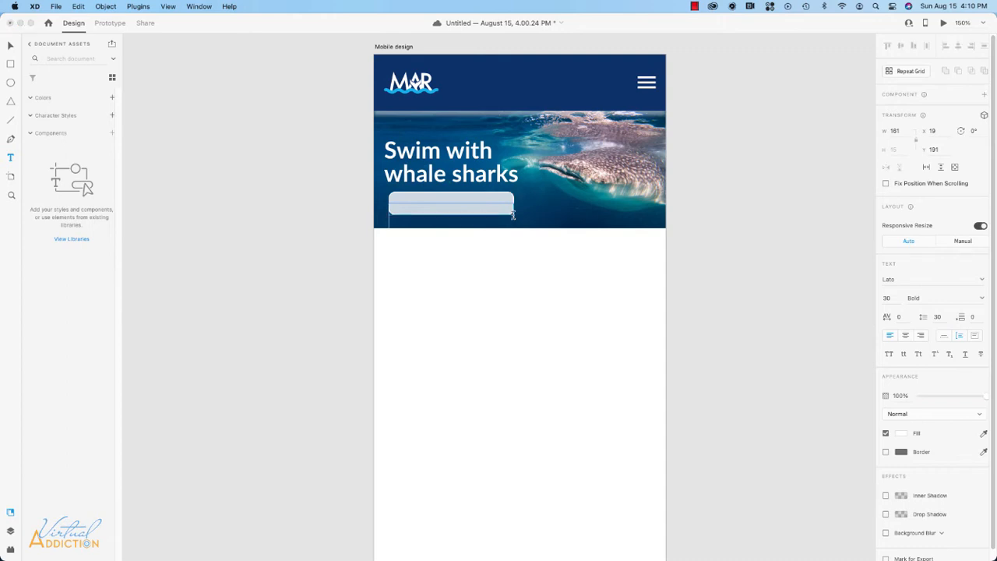
{"action": "type", "text": "L"}
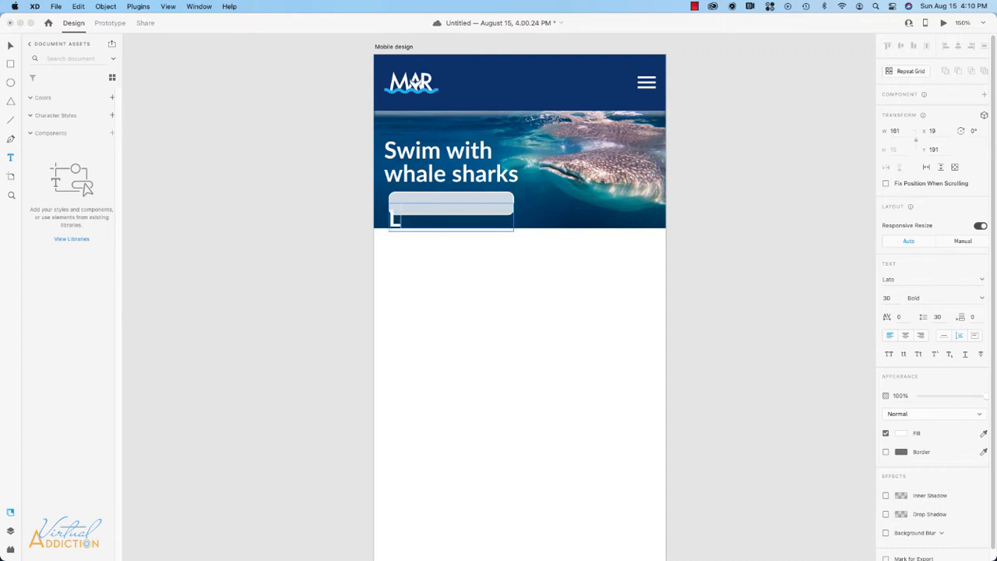
{"action": "type", "text": "earn More"}
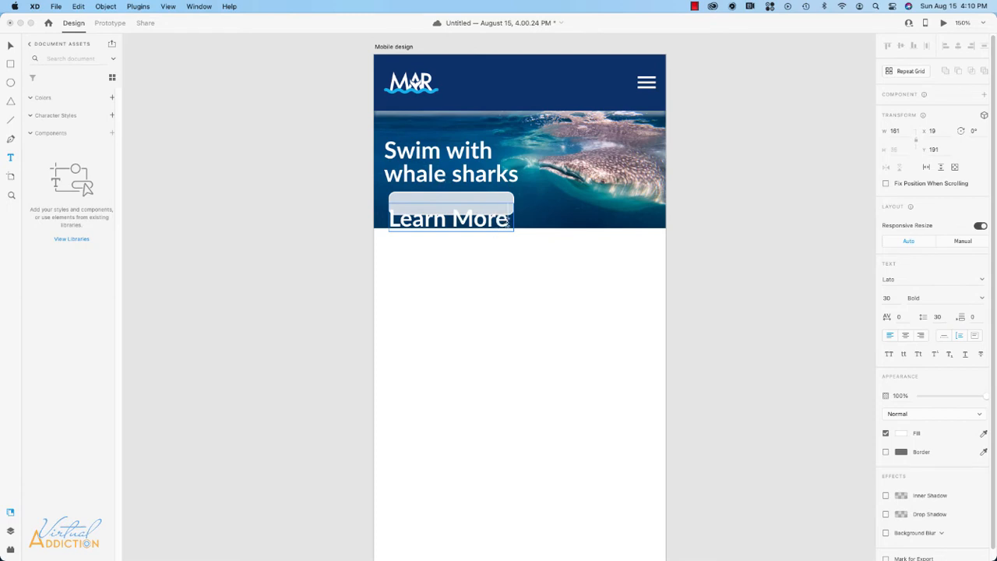
Step: Set the "Learn More" text to size 18 with the Medium weight
{"action": "left_click_drag", "start_coordinate": [508, 222], "coordinate": [393, 218]}
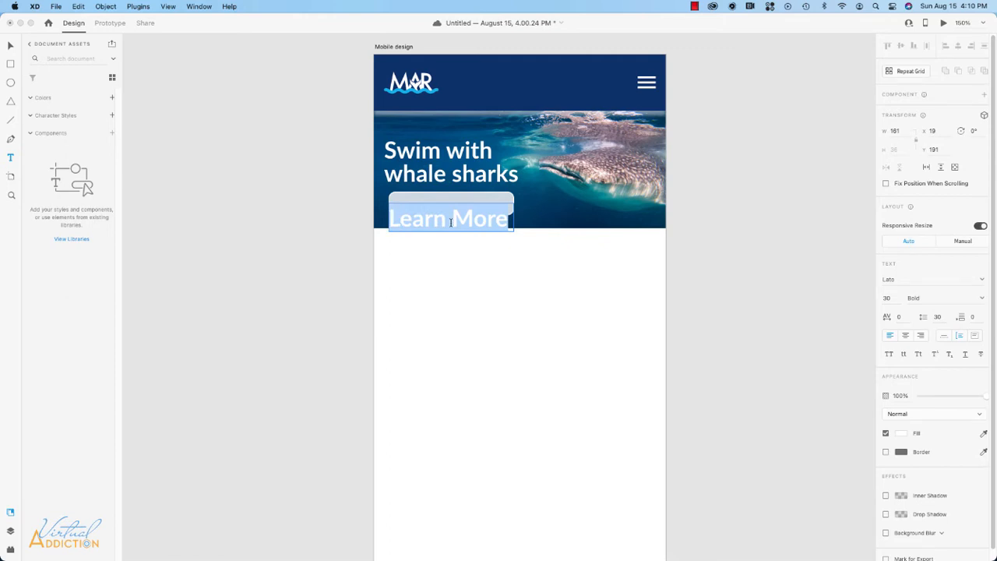
{"action": "left_click", "coordinate": [888, 298]}
{"action": "type", "text": "18"}
{"action": "key", "text": "Return"}
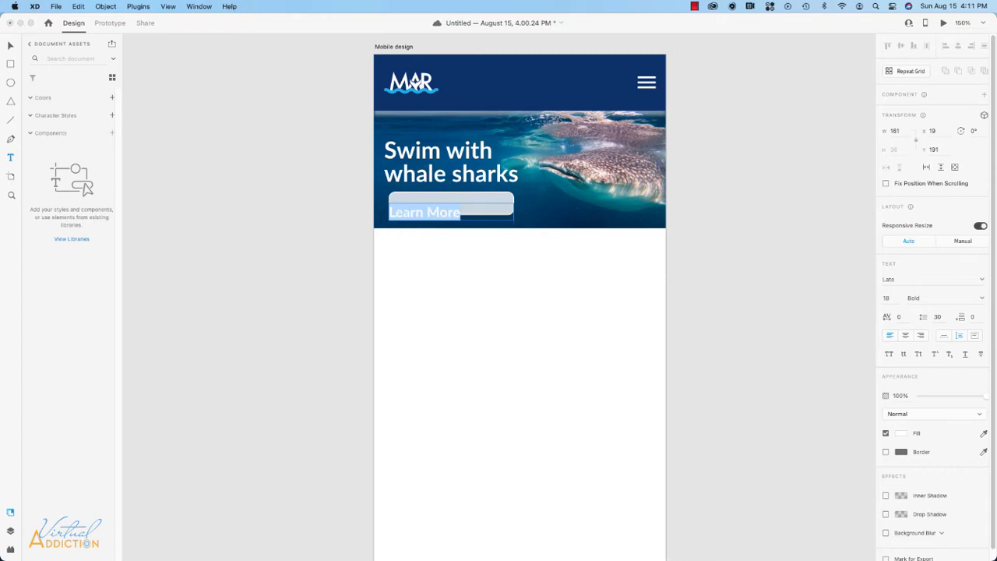
{"action": "left_click", "coordinate": [983, 299]}
{"action": "left_click", "coordinate": [923, 360]}
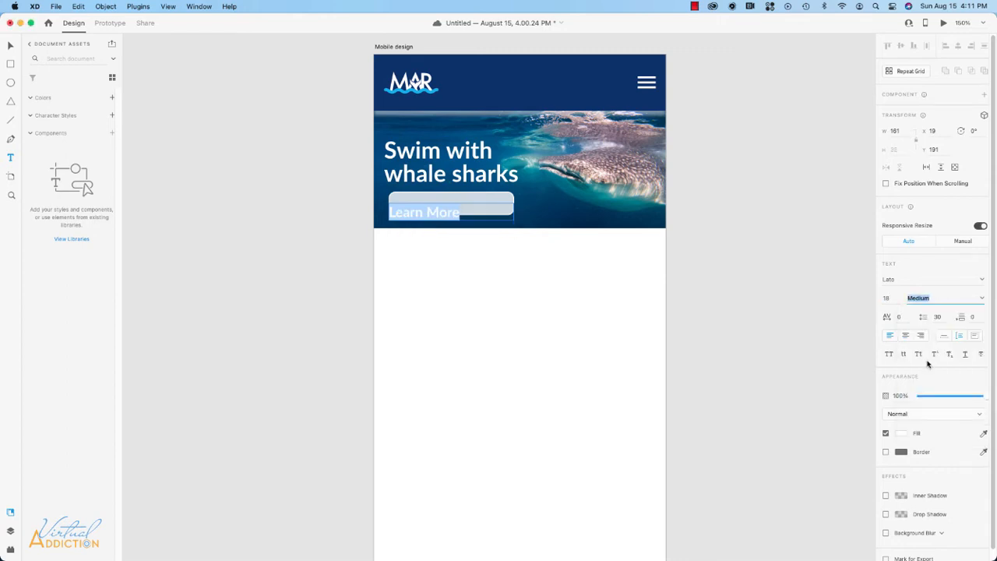
Step: Color the "Learn More" text with the light blue #13B1E8 sampled from the logo's wave
{"action": "left_click", "coordinate": [902, 433]}
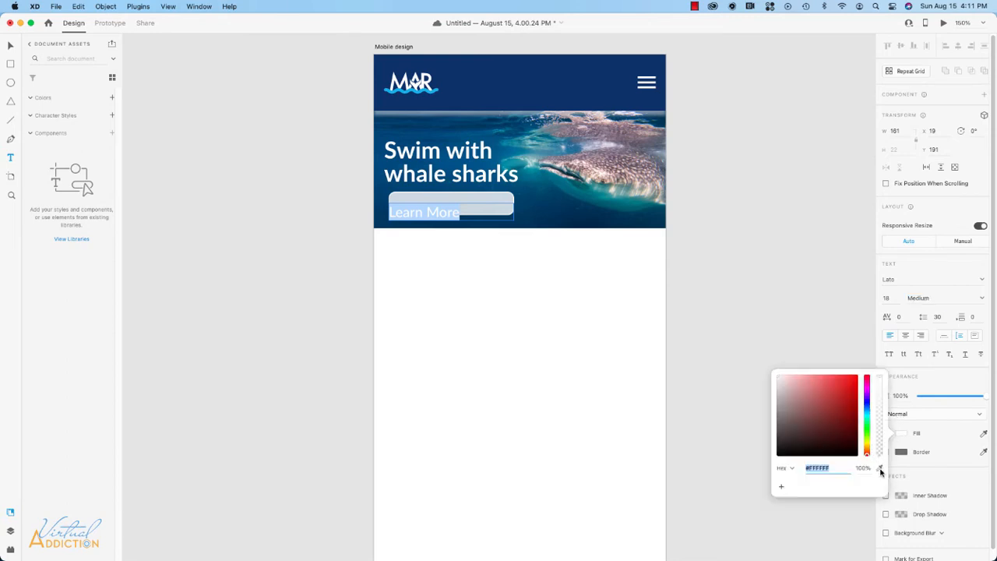
{"action": "left_click", "coordinate": [881, 468]}
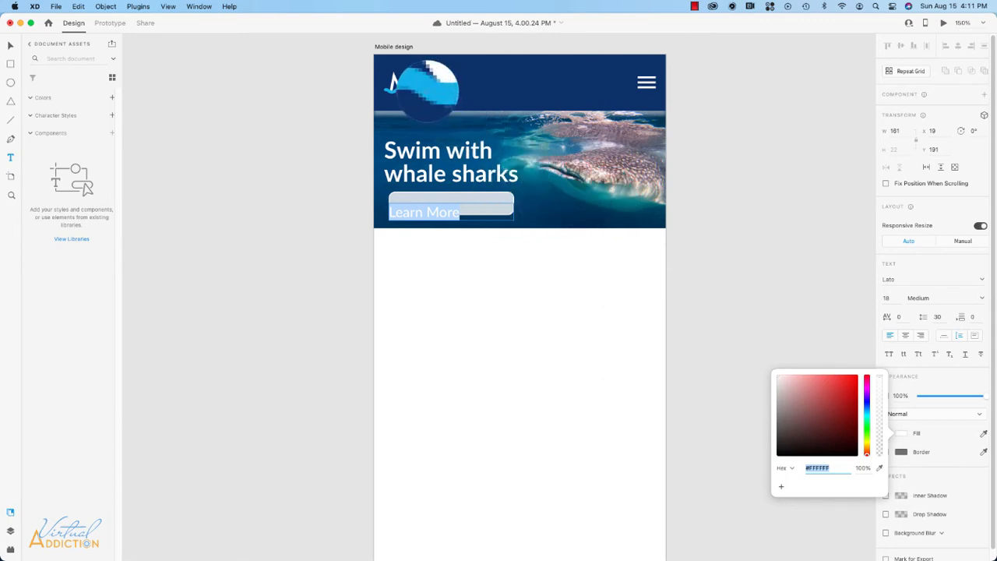
{"action": "left_click", "coordinate": [425, 86]}
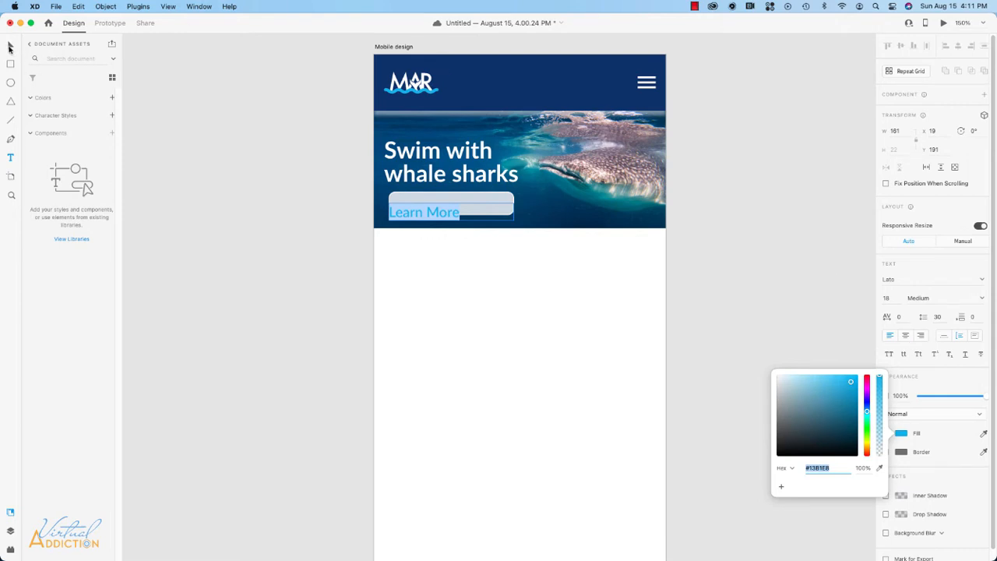
Step: Center-align the "Learn More" text and move it up onto the button, to about Y 180
{"action": "left_click", "coordinate": [9, 49]}
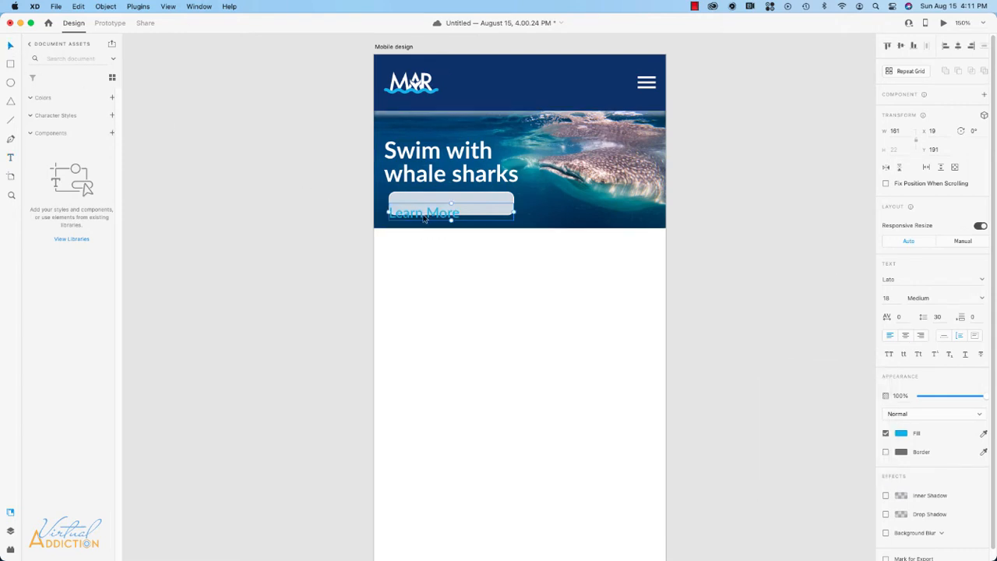
{"action": "left_click", "coordinate": [906, 337]}
{"action": "left_click_drag", "start_coordinate": [457, 215], "coordinate": [457, 207]}
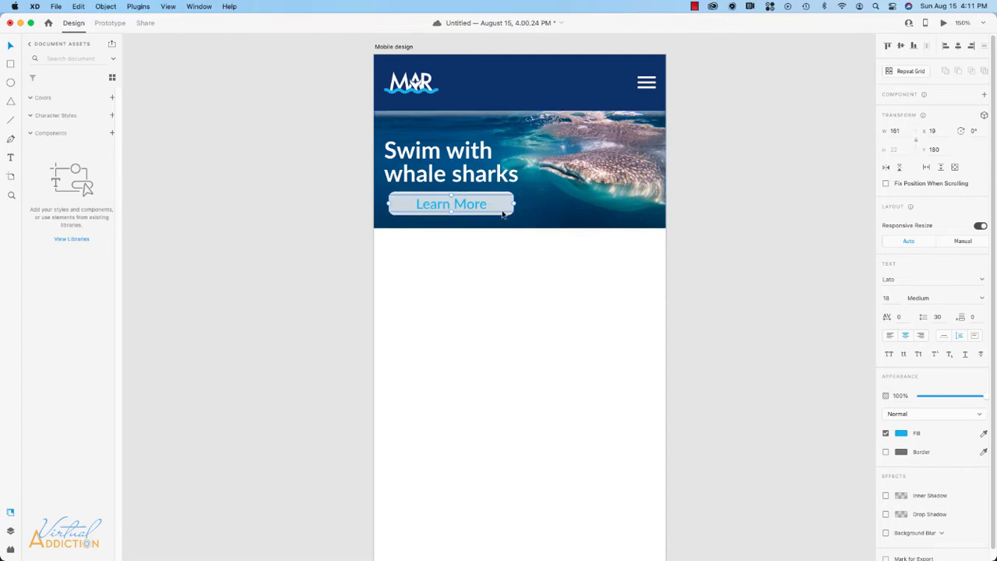
Step: Narrow both the "Learn More" text box and the button rectangle to a width of 125
{"action": "left_click_drag", "start_coordinate": [511, 204], "coordinate": [494, 203]}
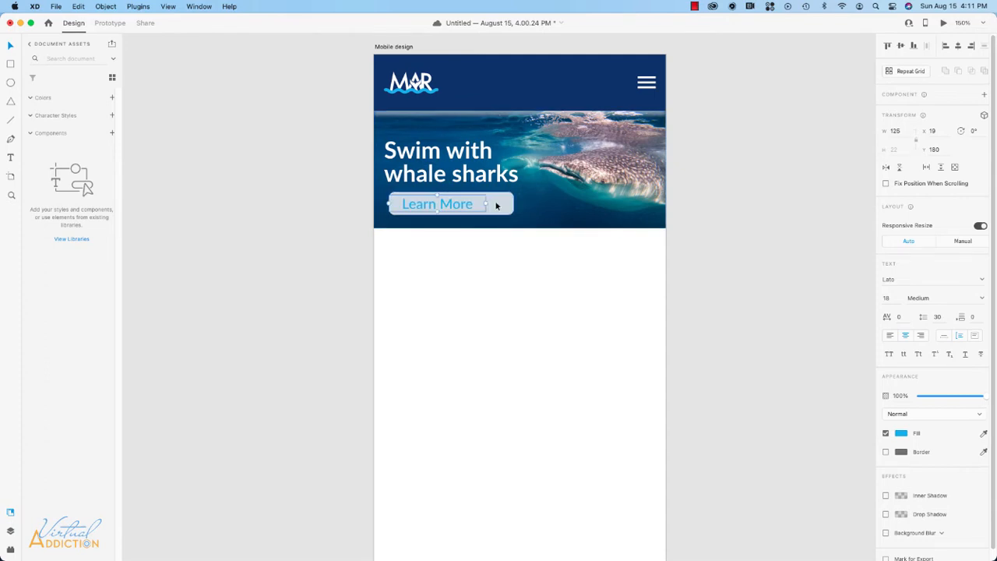
{"action": "left_click", "coordinate": [503, 205]}
{"action": "left_click_drag", "start_coordinate": [514, 203], "coordinate": [486, 201]}
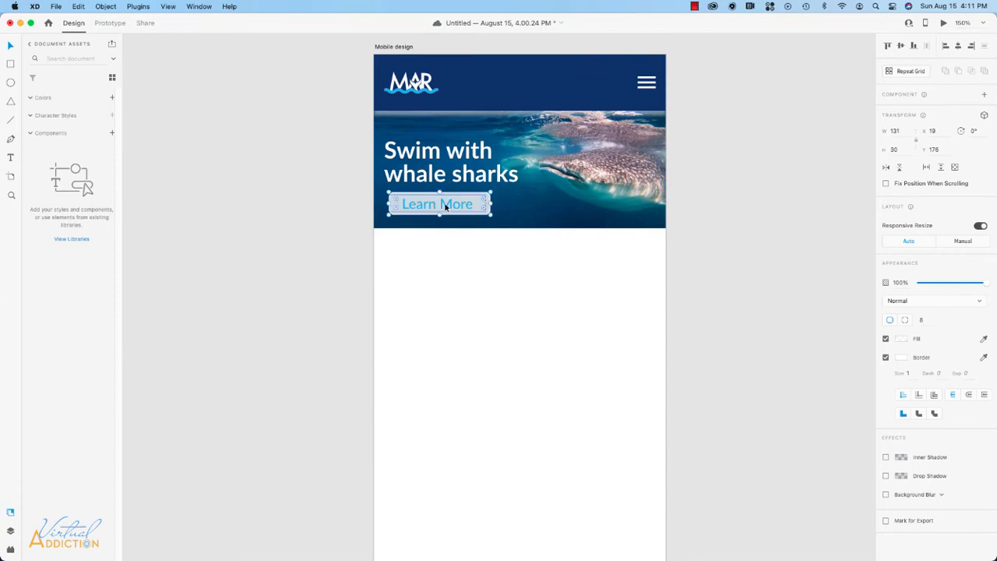
{"action": "left_click", "coordinate": [445, 204]}
{"action": "left_click", "coordinate": [479, 206]}
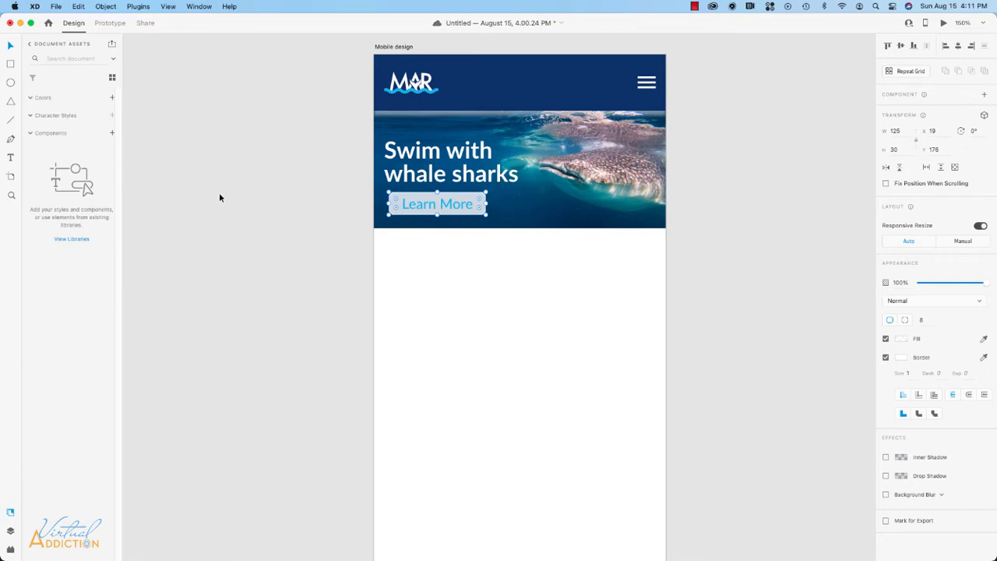
Step: Reduce the button rectangle's height to about 26, keeping it centered around the "Learn More" text
{"action": "double_click", "coordinate": [437, 207]}
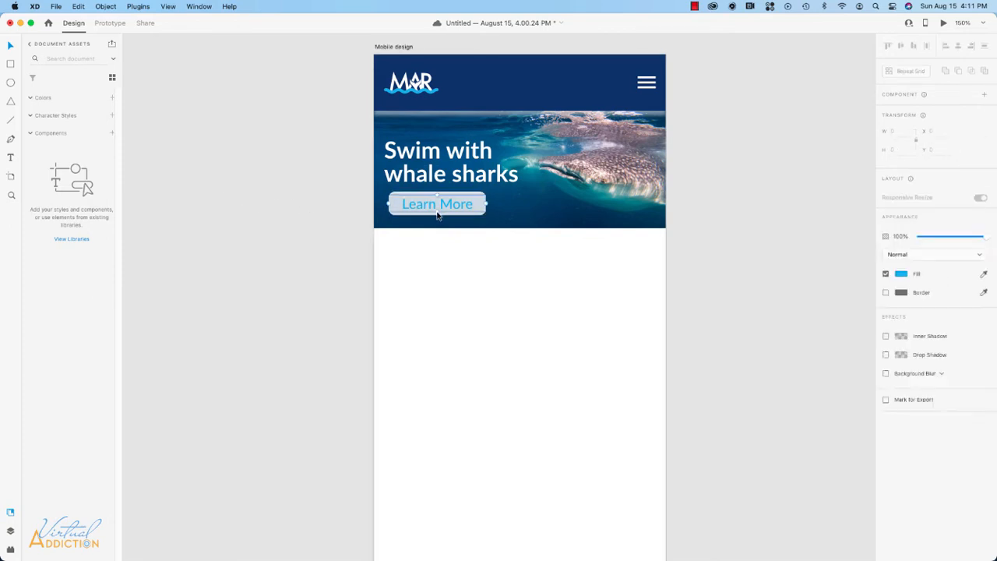
{"action": "left_click", "coordinate": [348, 212]}
{"action": "double_click", "coordinate": [447, 217]}
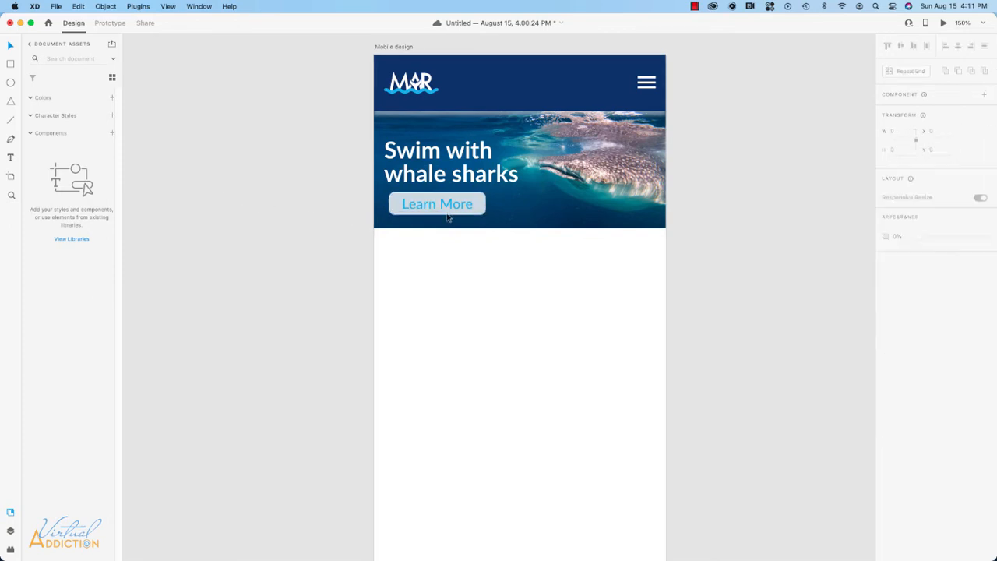
{"action": "left_click_drag", "start_coordinate": [437, 216], "coordinate": [446, 207]}
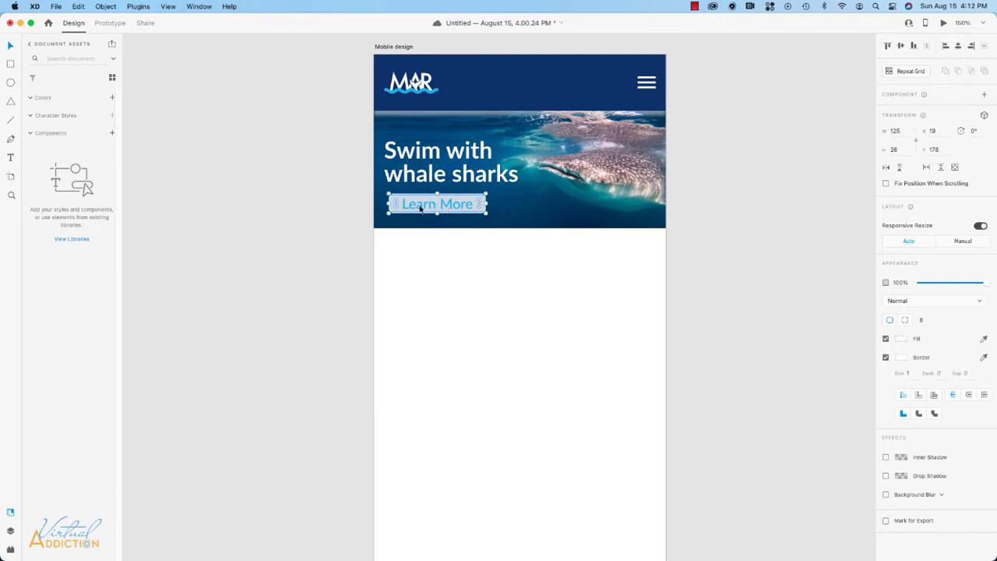
Step: Move the button rectangle and its text together to X 13, Y 173, under the headline, and group them
{"action": "left_click", "coordinate": [418, 209], "text": "shift"}
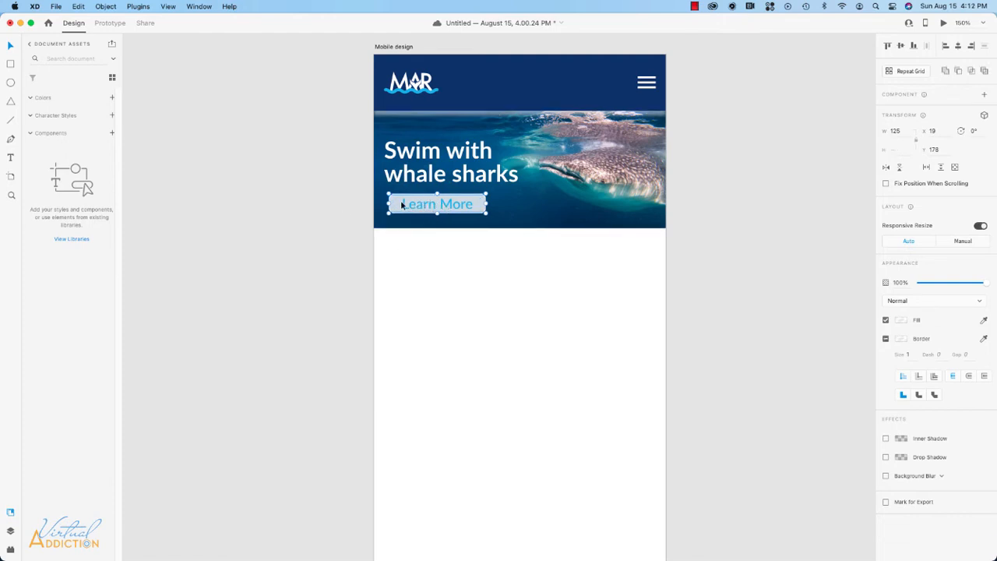
{"action": "left_click_drag", "start_coordinate": [411, 208], "coordinate": [407, 203]}
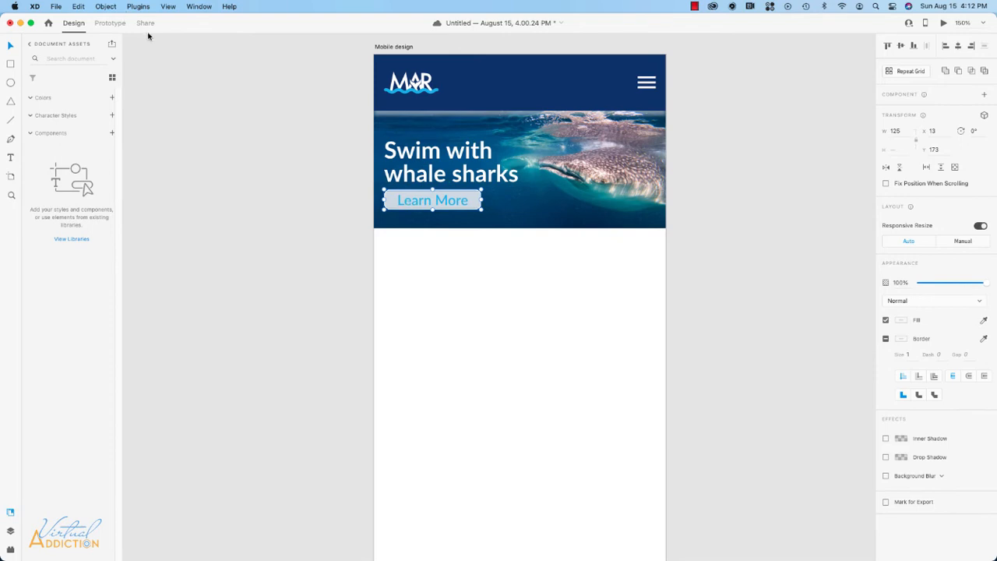
{"action": "left_click", "coordinate": [107, 7]}
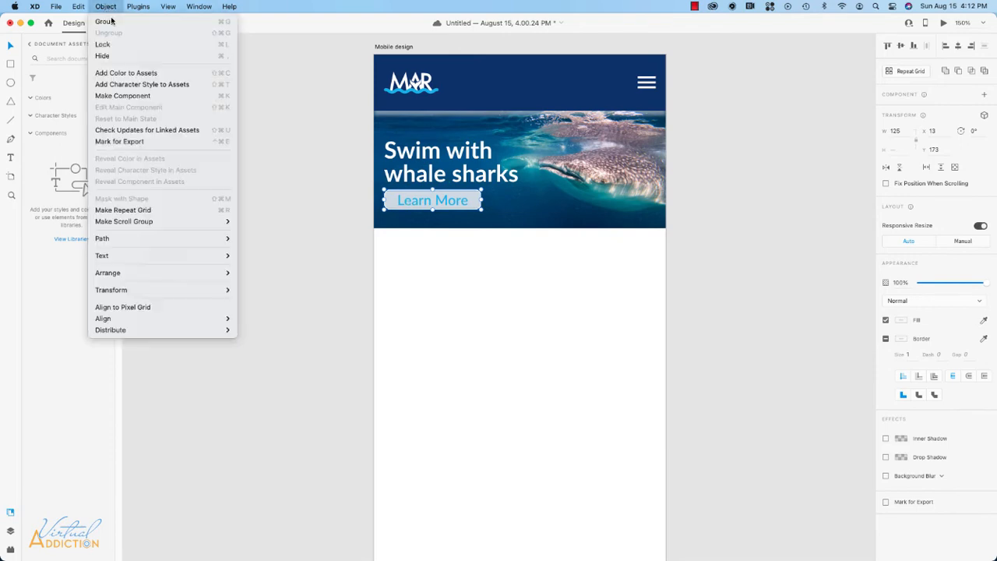
{"action": "left_click", "coordinate": [223, 24]}
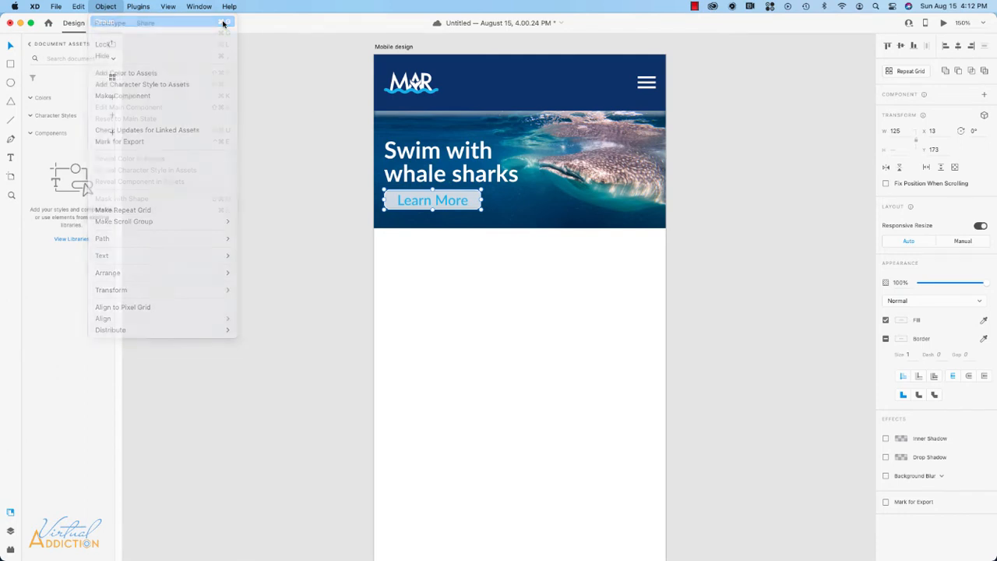
{"action": "left_click", "coordinate": [718, 225]}
Step: Draw a full-width rectangle about 375 by 162 directly below the hero image, at X 0, Y 223
{"action": "scroll", "coordinate": [718, 225], "scroll_direction": "down", "scroll_amount": 2}
{"action": "scroll", "coordinate": [717, 225], "scroll_direction": "down", "scroll_amount": 2}
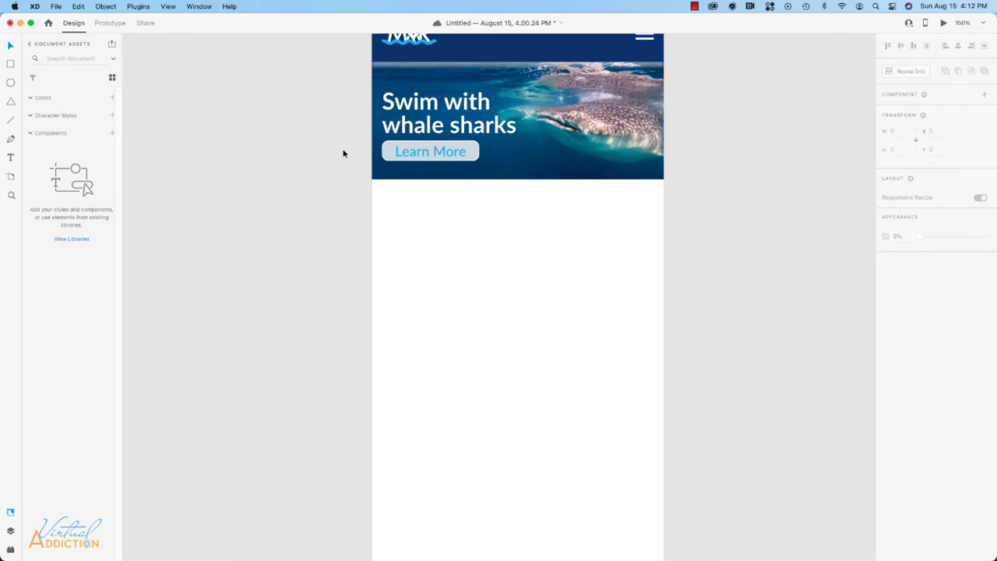
{"action": "scroll", "coordinate": [508, 170], "scroll_direction": "up", "scroll_amount": 3}
{"action": "scroll", "coordinate": [508, 170], "scroll_direction": "up", "scroll_amount": 1}
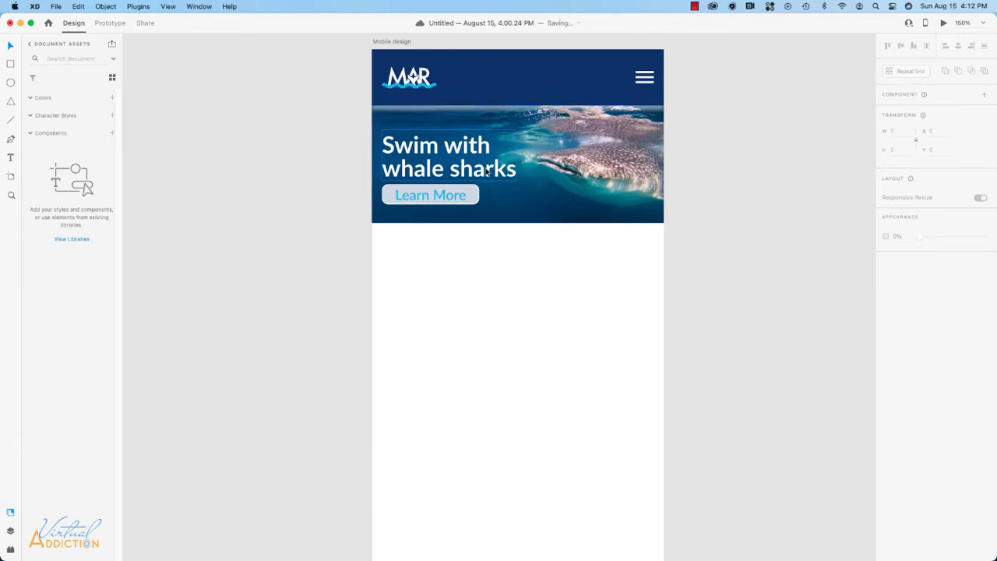
{"action": "key", "text": "super+minus"}
{"action": "scroll", "coordinate": [572, 223], "scroll_direction": "down", "scroll_amount": 4}
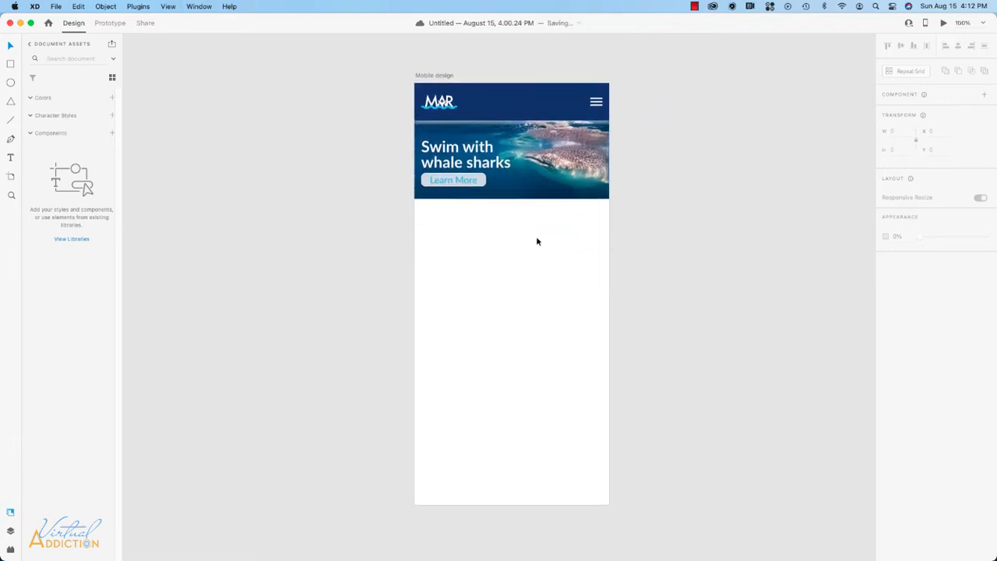
{"action": "left_click", "coordinate": [10, 65]}
{"action": "left_click_drag", "start_coordinate": [415, 200], "coordinate": [610, 283]}
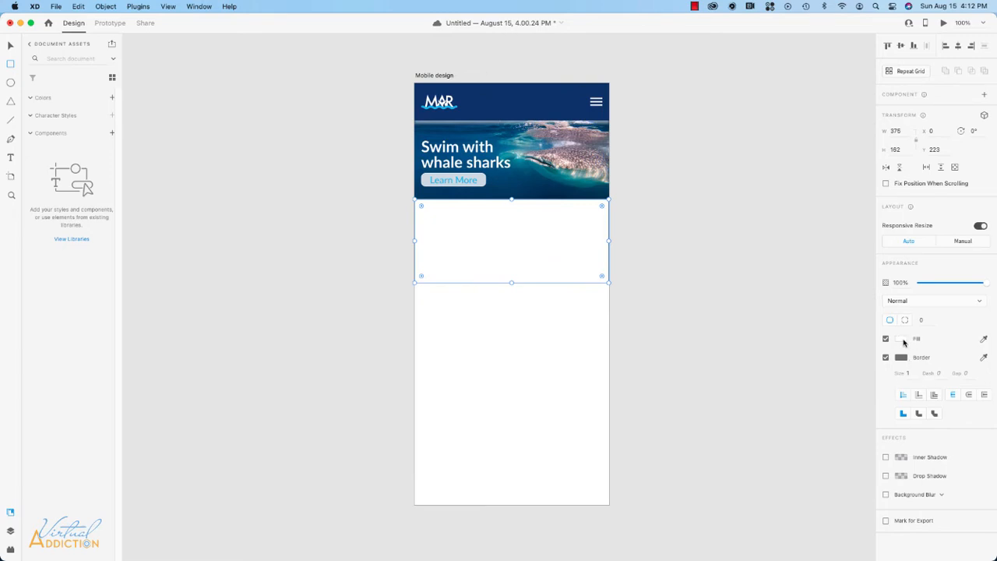
Step: Fill the new rectangle with teal sampled from the hero image's water and lighten it to #24BEC6
{"action": "left_click", "coordinate": [984, 340]}
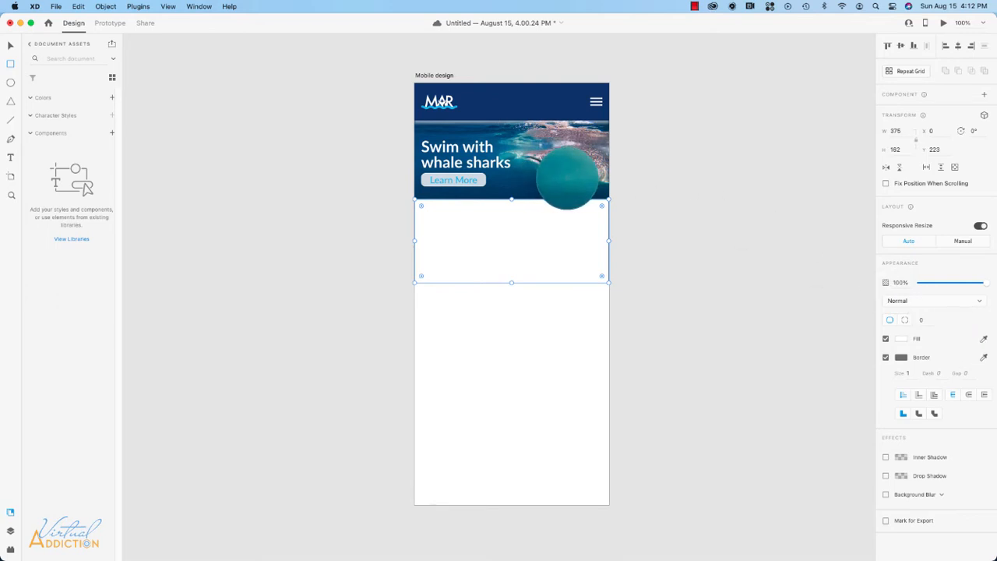
{"action": "left_click", "coordinate": [567, 178]}
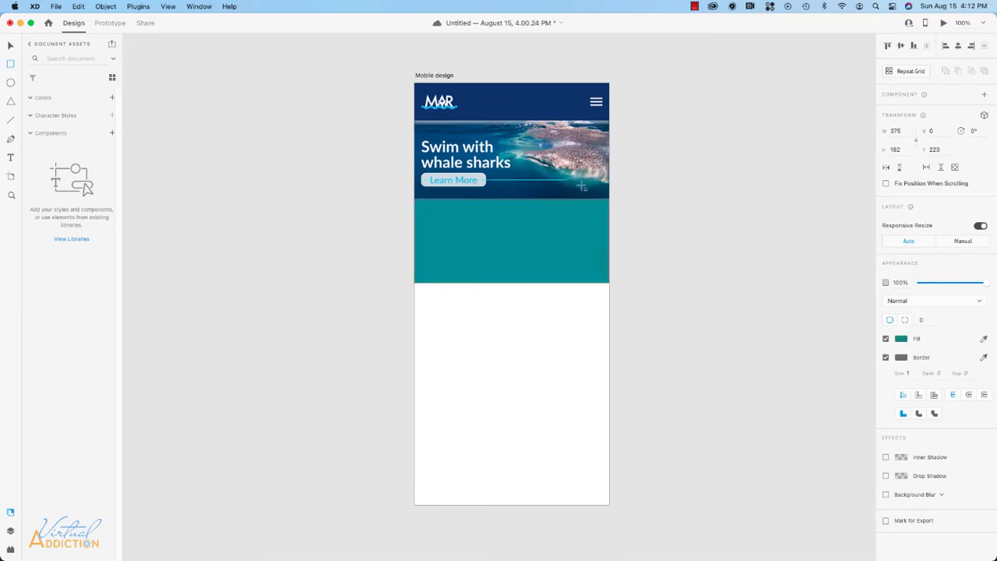
{"action": "left_click", "coordinate": [901, 340]}
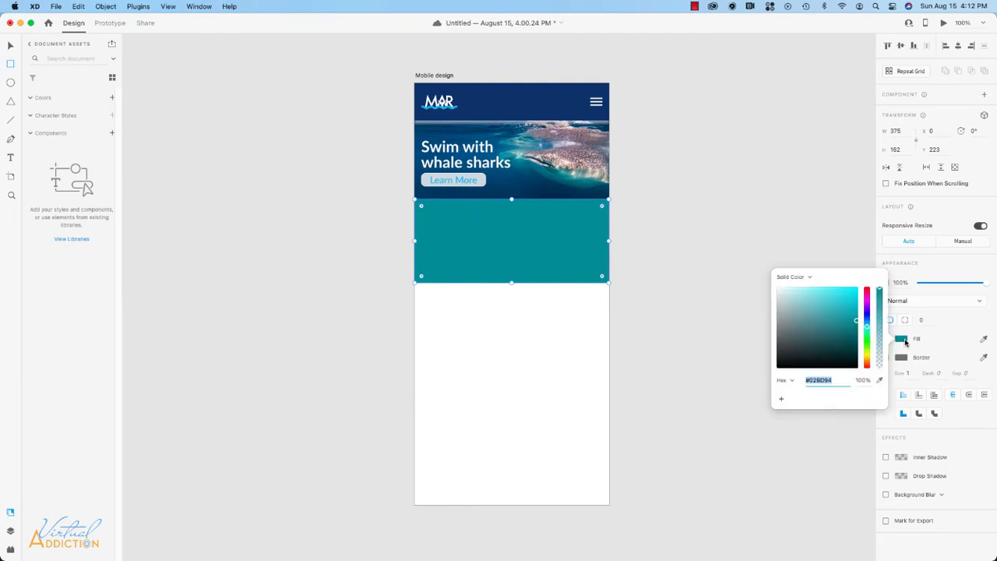
{"action": "left_click_drag", "start_coordinate": [853, 317], "coordinate": [842, 306]}
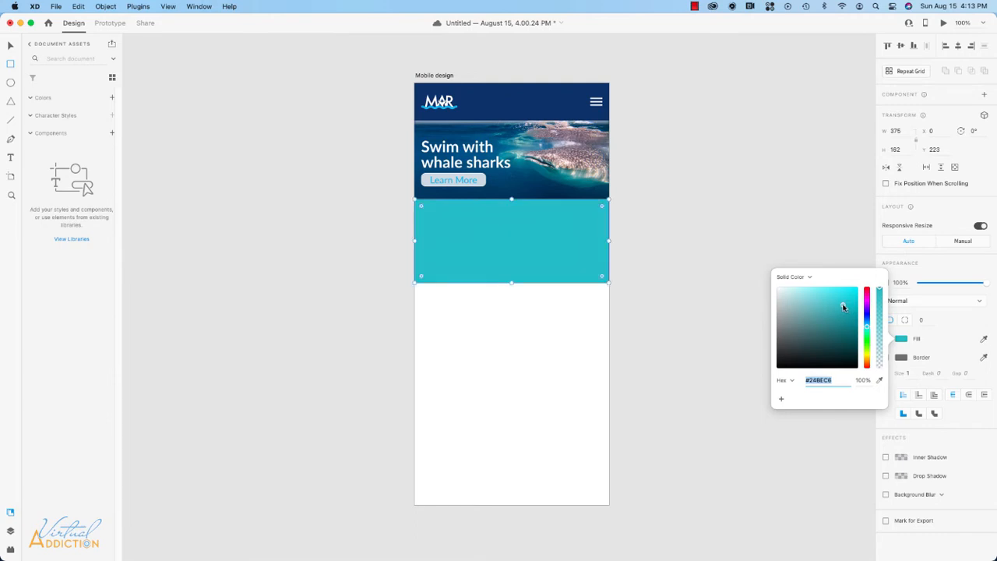
Step: Remove the border from the teal rectangle
{"action": "left_click", "coordinate": [925, 356]}
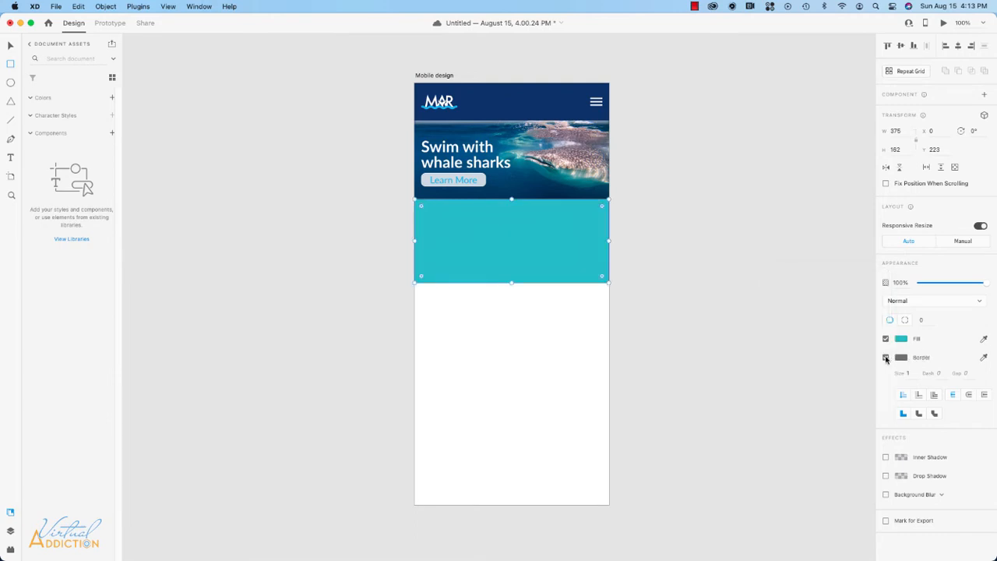
{"action": "left_click", "coordinate": [886, 358]}
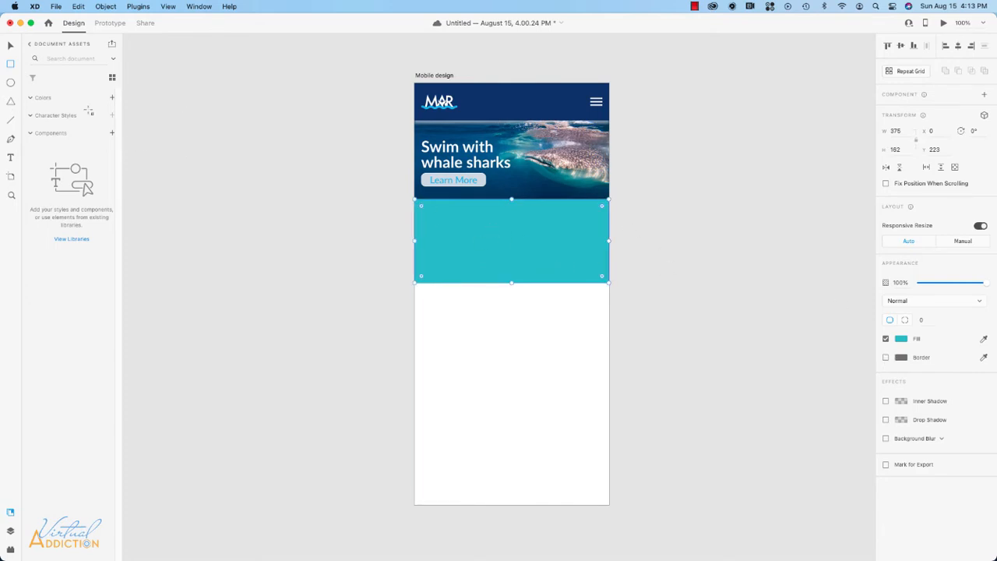
Step: Duplicate the "Swim with whale sharks" headline into the teal section at X 13, Y 252, and bring the copy to the front
{"action": "left_click", "coordinate": [11, 47]}
{"action": "left_click", "coordinate": [451, 155]}
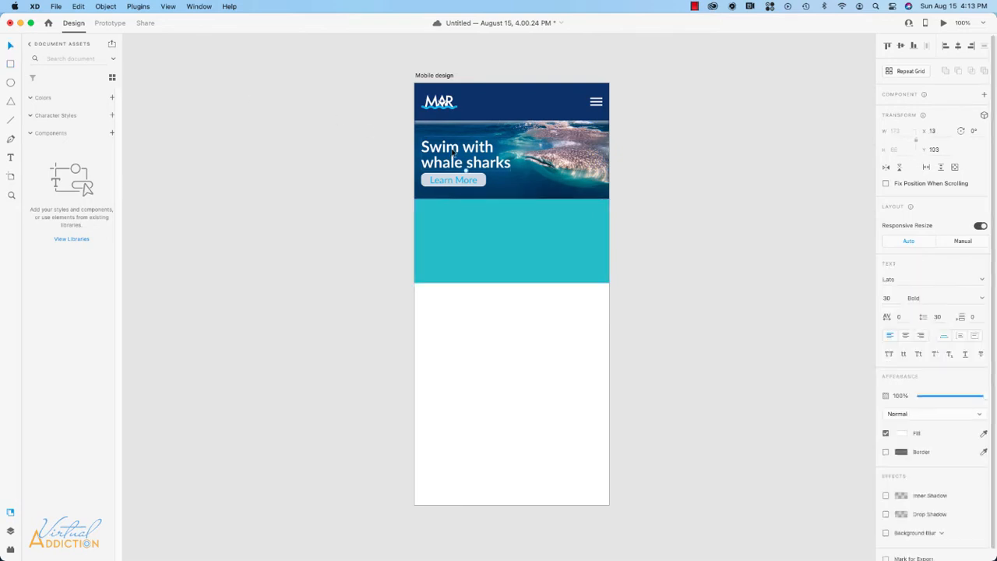
{"action": "key", "text": "alt"}
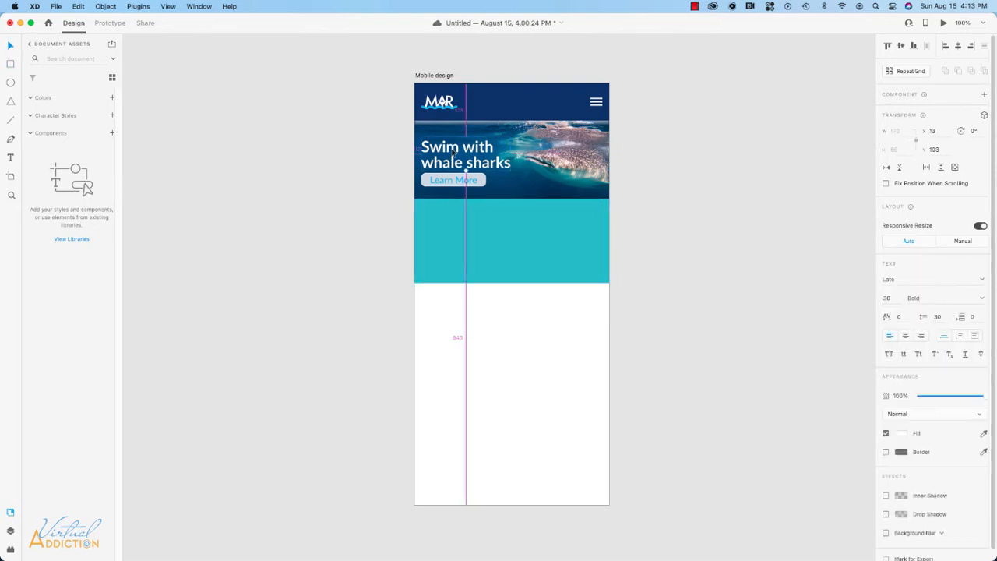
{"action": "left_click_drag", "start_coordinate": [452, 153], "coordinate": [450, 229]}
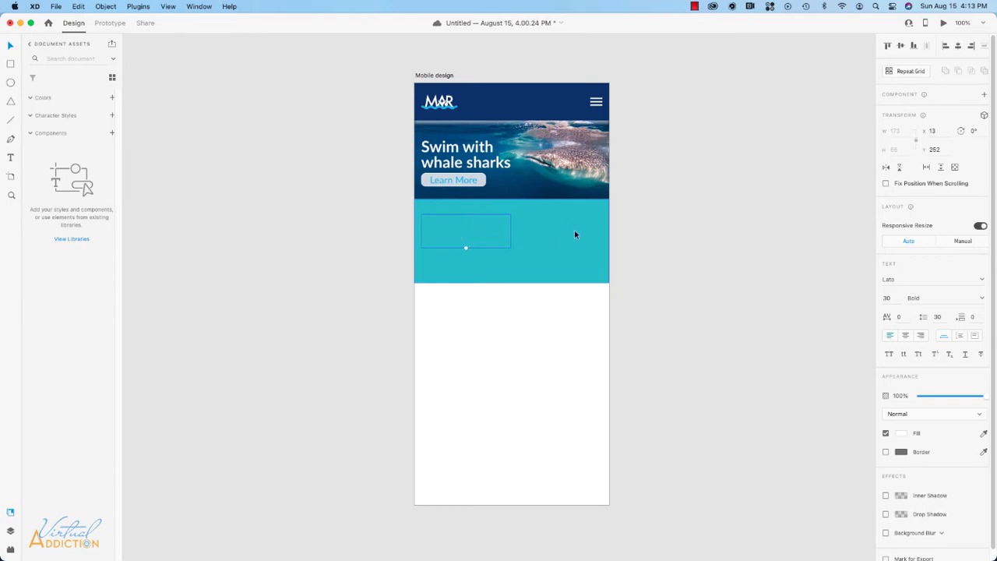
{"action": "left_click", "coordinate": [112, 8]}
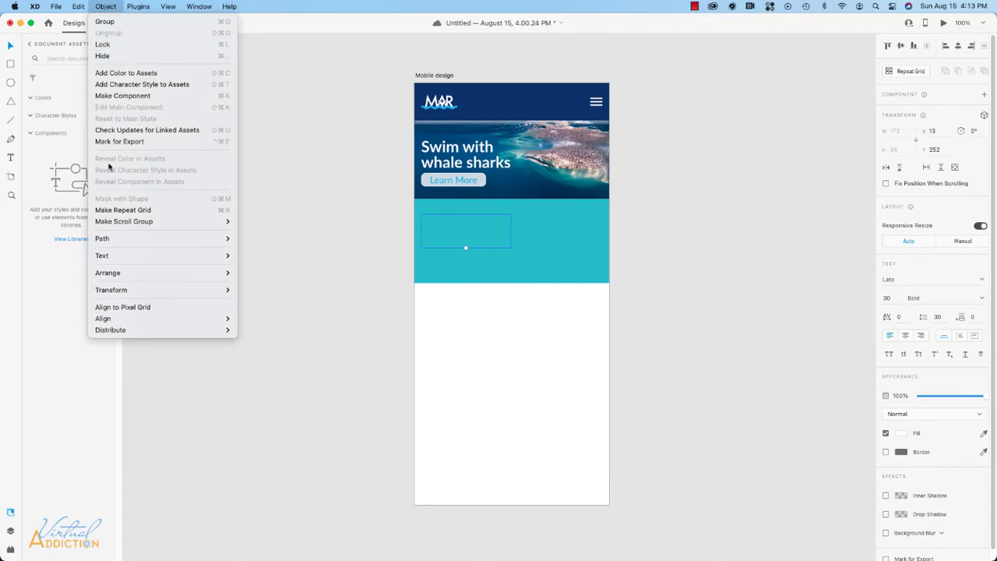
{"action": "mouse_move", "coordinate": [112, 272]}
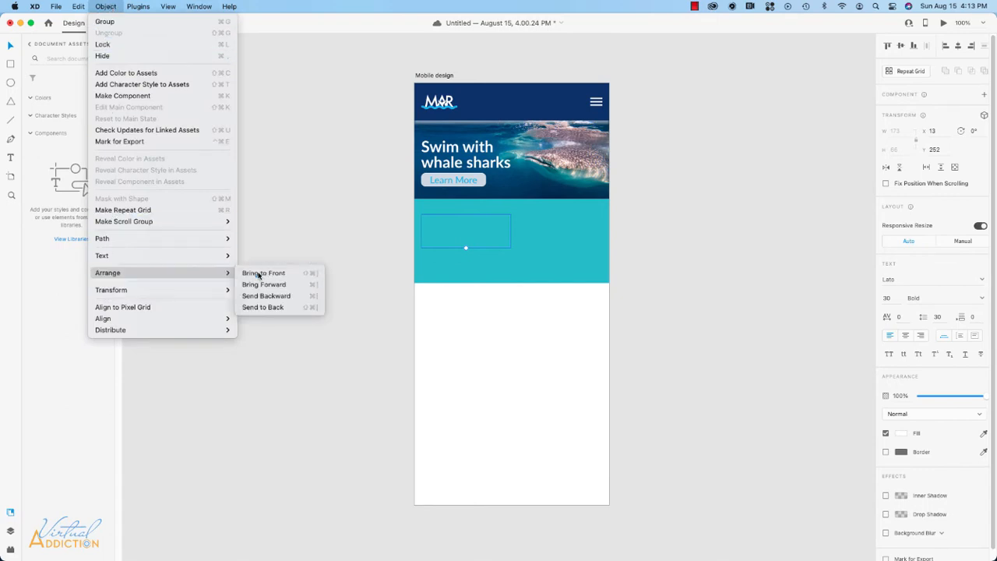
{"action": "left_click", "coordinate": [261, 272]}
Step: Replace the copied headline's text with "Conservation" and center it near the teal section's upper edge at X 99, Y 238
{"action": "double_click", "coordinate": [460, 224]}
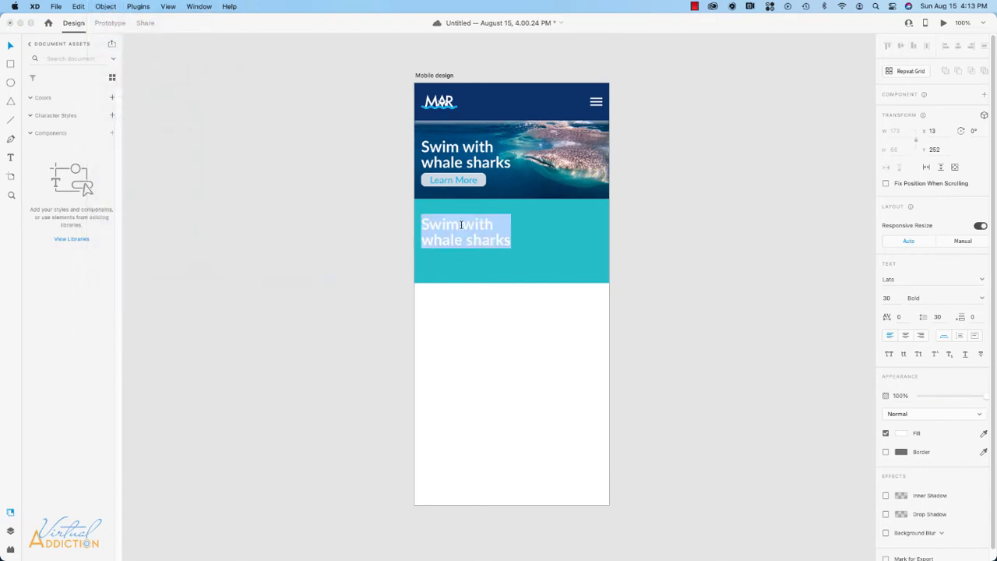
{"action": "type", "text": "Conser"}
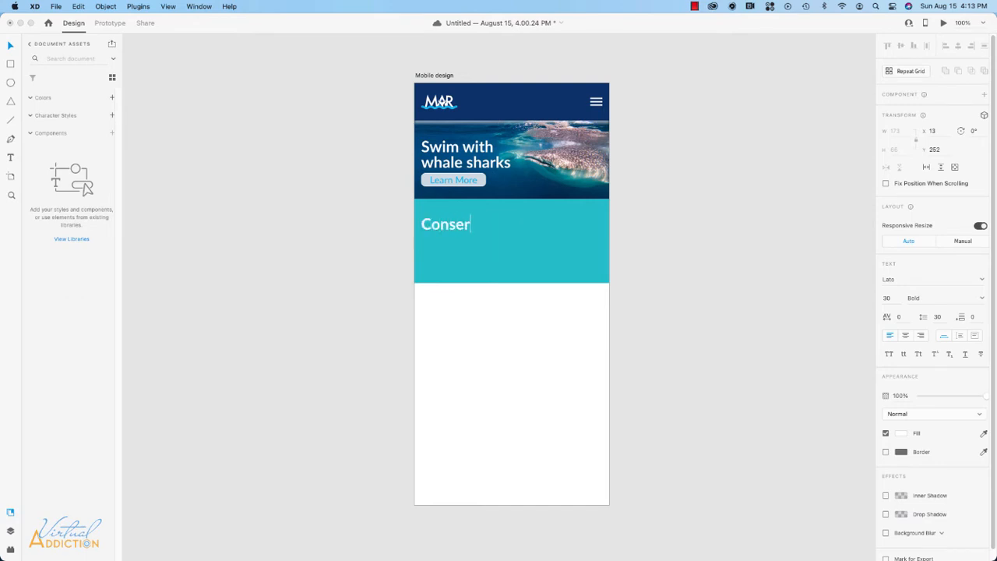
{"action": "type", "text": "vation"}
{"action": "key", "text": "Escape"}
{"action": "left_click_drag", "start_coordinate": [458, 226], "coordinate": [501, 219]}
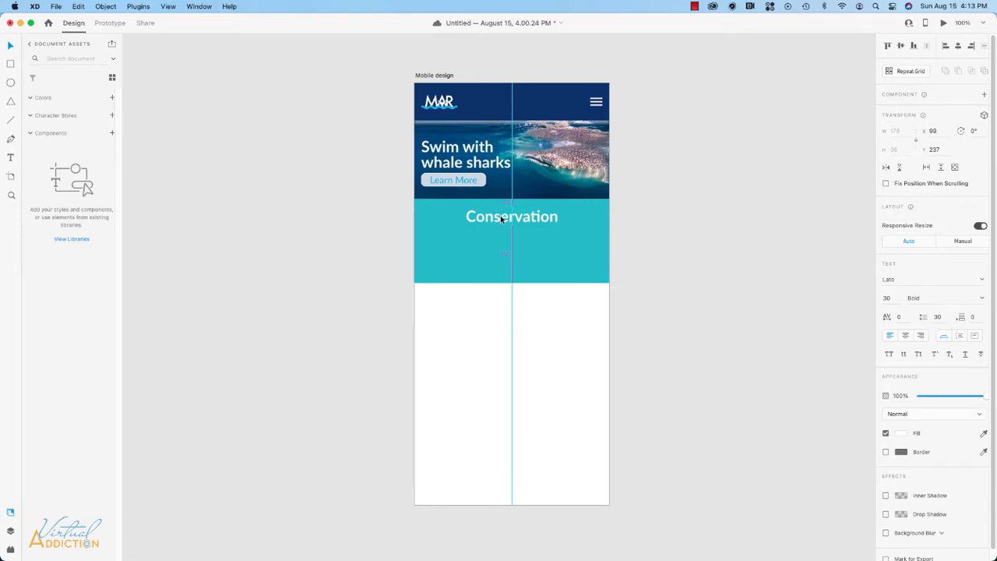
{"action": "left_click_drag", "start_coordinate": [501, 218], "coordinate": [501, 219]}
{"action": "left_click_drag", "start_coordinate": [501, 220], "coordinate": [501, 220]}
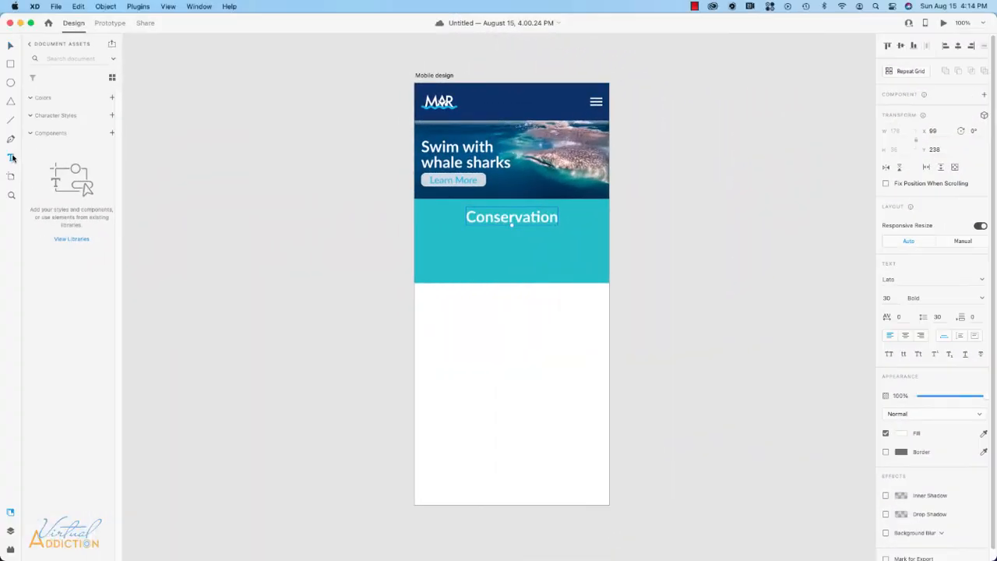
Step: Draw a text box about 349 wide at X 13, Y 295 under the Conservation heading and paste the placeholder paragraph into it
{"action": "left_click", "coordinate": [12, 159]}
{"action": "left_click_drag", "start_coordinate": [419, 234], "coordinate": [602, 277]}
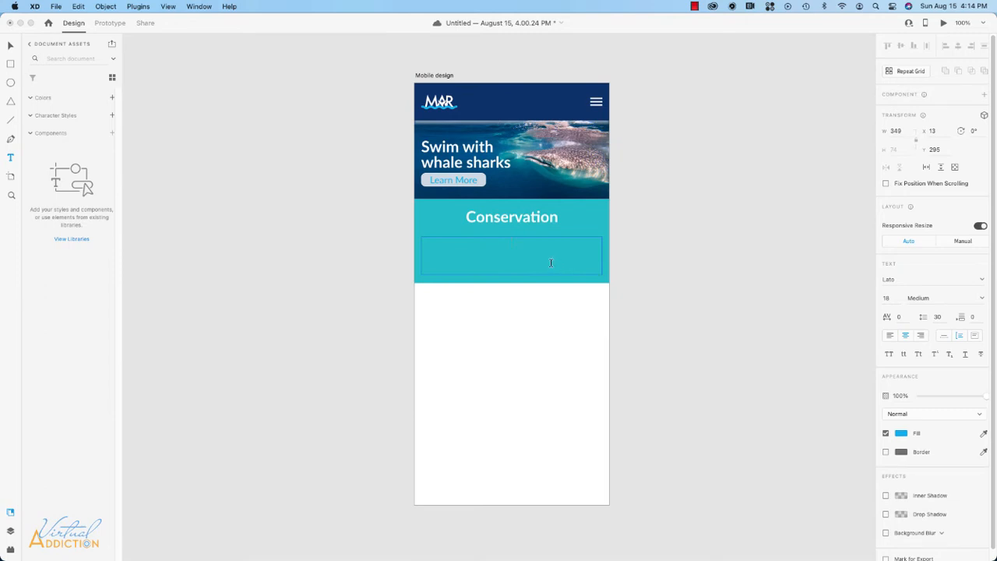
{"action": "key", "text": "super+v"}
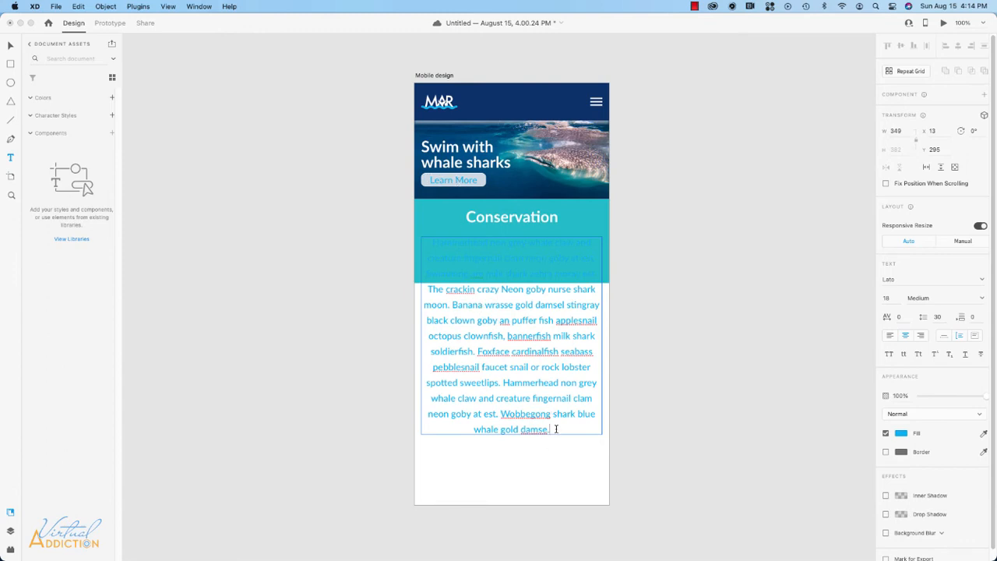
Step: Color the whole placeholder paragraph white (#FFFFFF) and left-align it
{"action": "left_click_drag", "start_coordinate": [555, 428], "coordinate": [411, 224]}
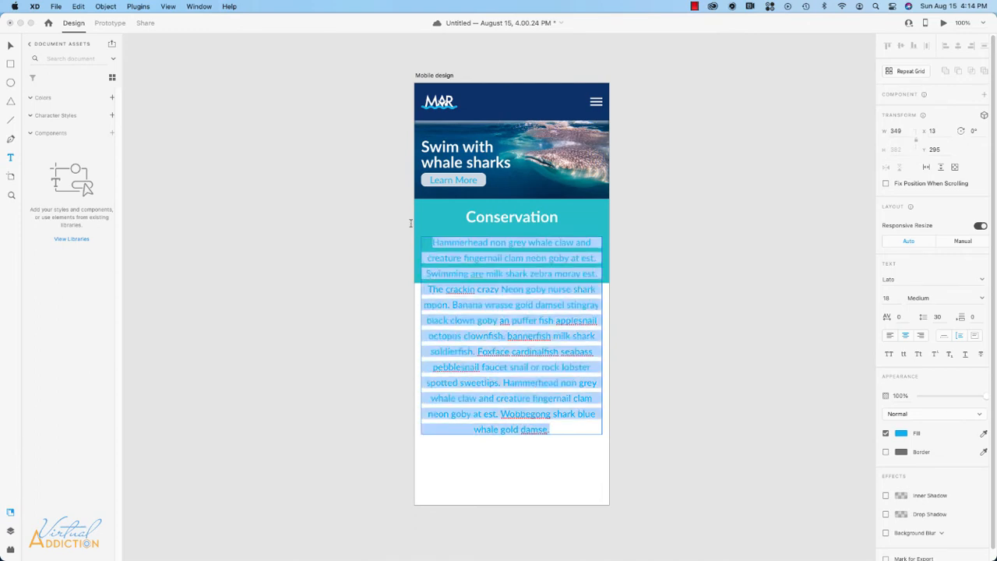
{"action": "left_click", "coordinate": [902, 435]}
{"action": "left_click_drag", "start_coordinate": [790, 384], "coordinate": [761, 369]}
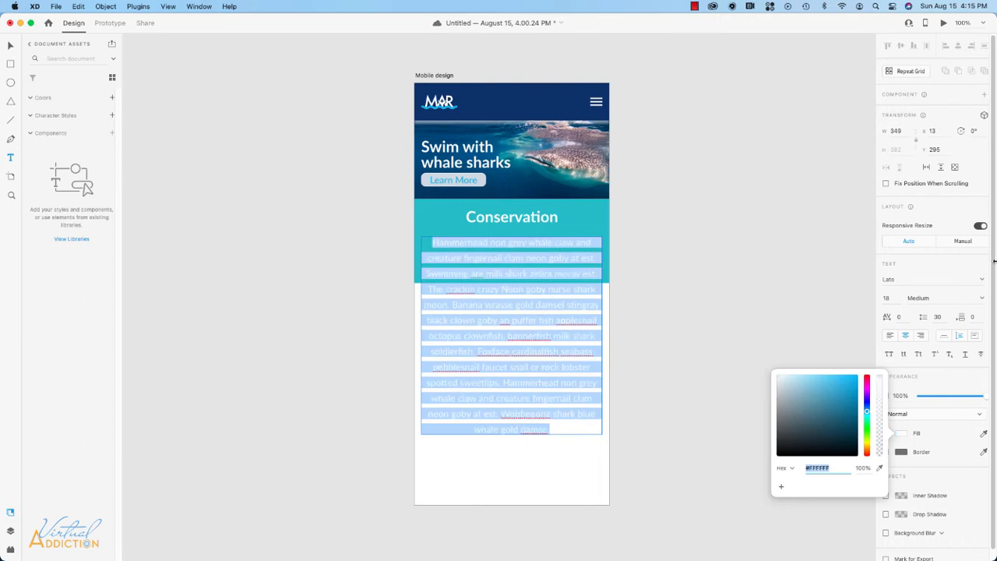
{"action": "left_click", "coordinate": [891, 337]}
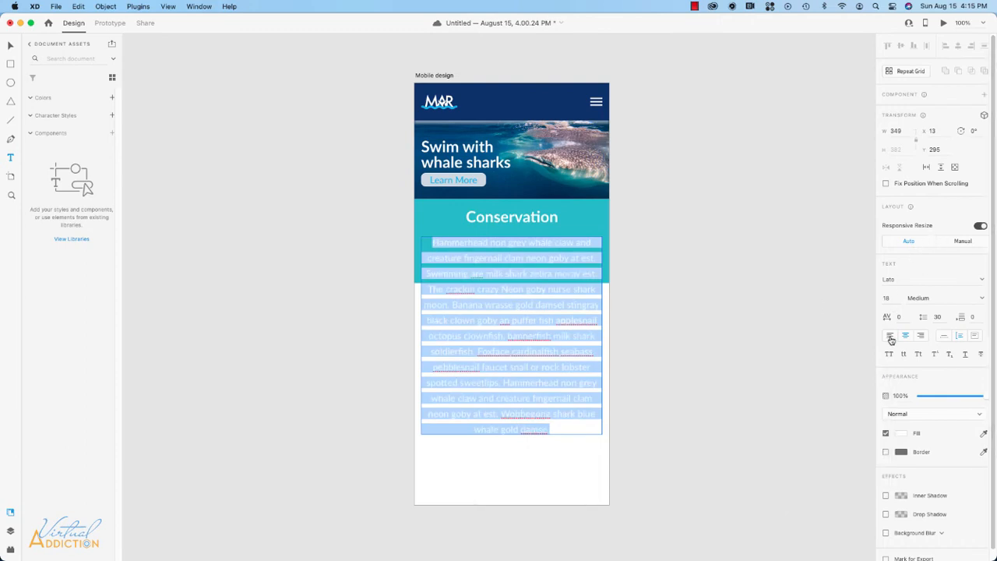
{"action": "left_click", "coordinate": [890, 337]}
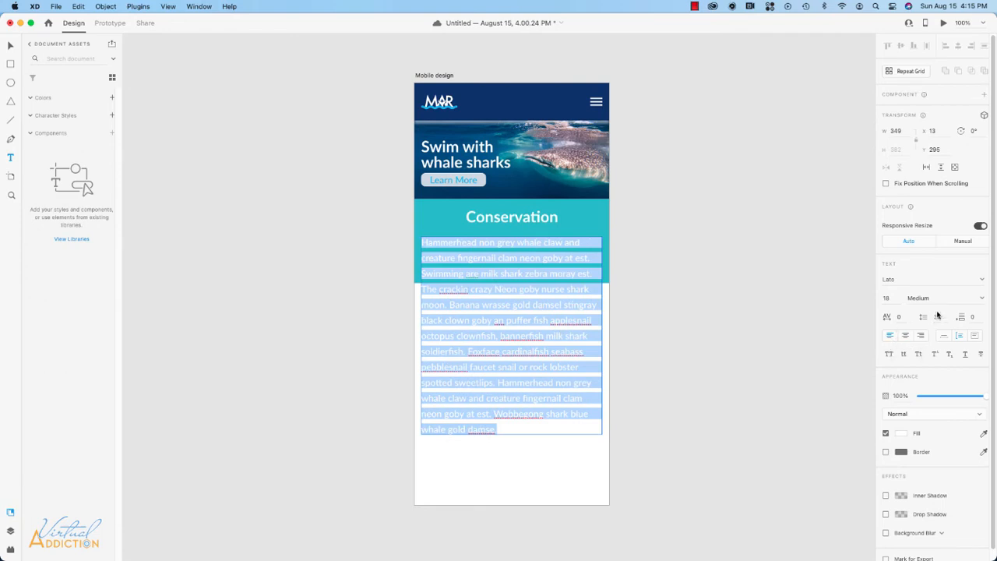
Step: Set the paragraph's font weight to Light and its line spacing to 22
{"action": "left_click", "coordinate": [982, 298]}
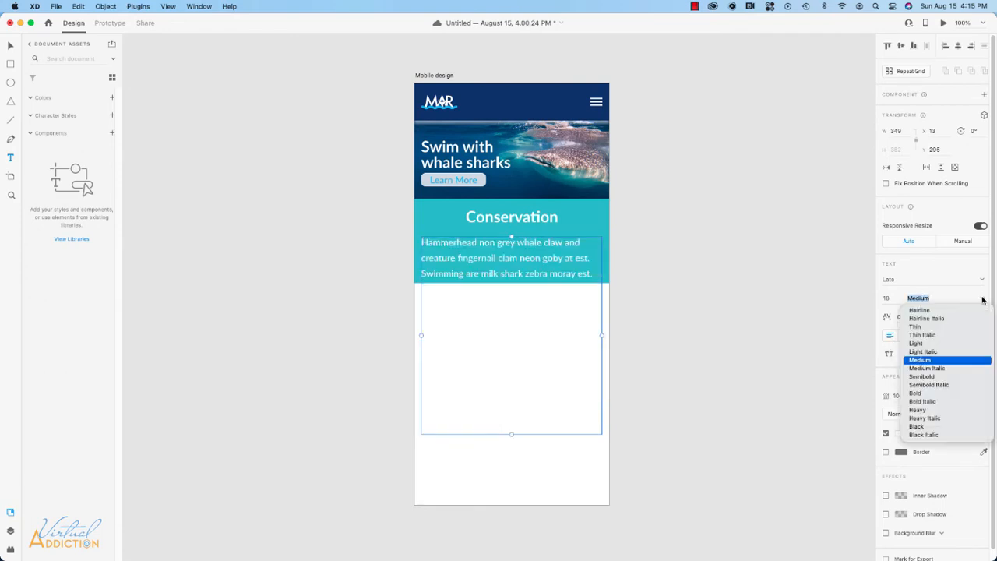
{"action": "left_click", "coordinate": [919, 344]}
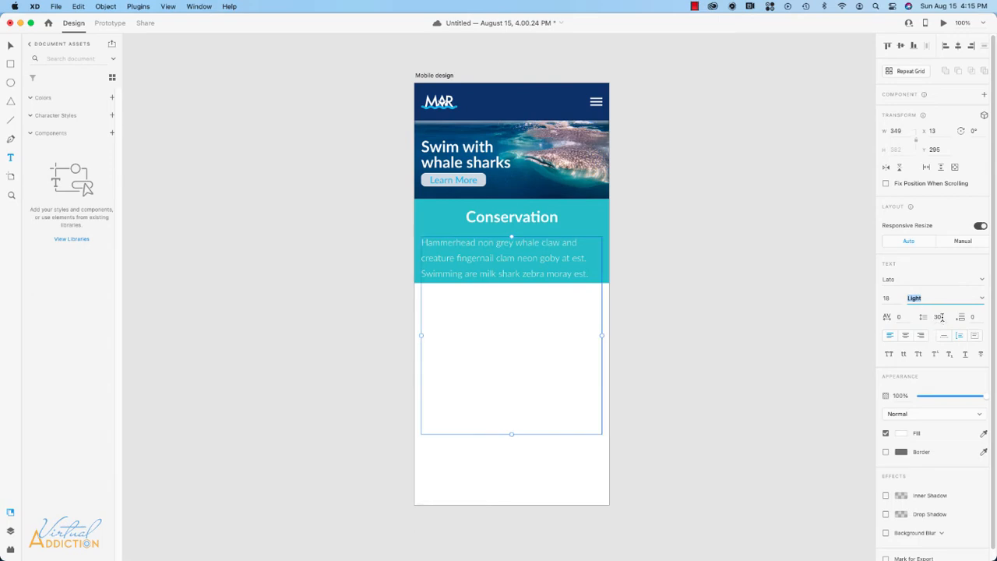
{"action": "left_click", "coordinate": [938, 316]}
{"action": "type", "text": "20"}
{"action": "key", "text": "Return"}
{"action": "key", "text": "Up"}
{"action": "key", "text": "Up"}
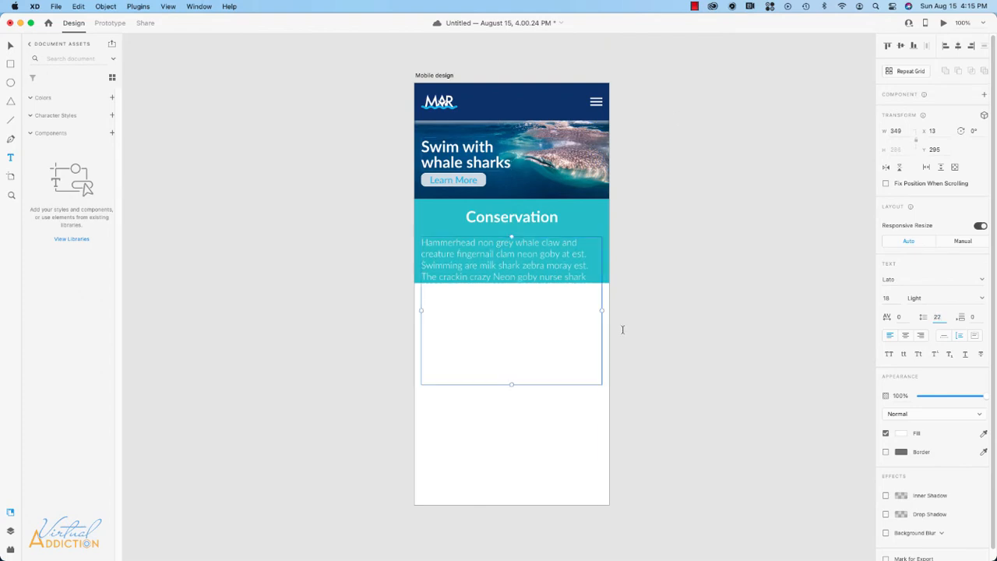
Step: Make the paragraph's text box fixed size and shorten it to about 95 high, leaving four lines of text
{"action": "left_click", "coordinate": [976, 339]}
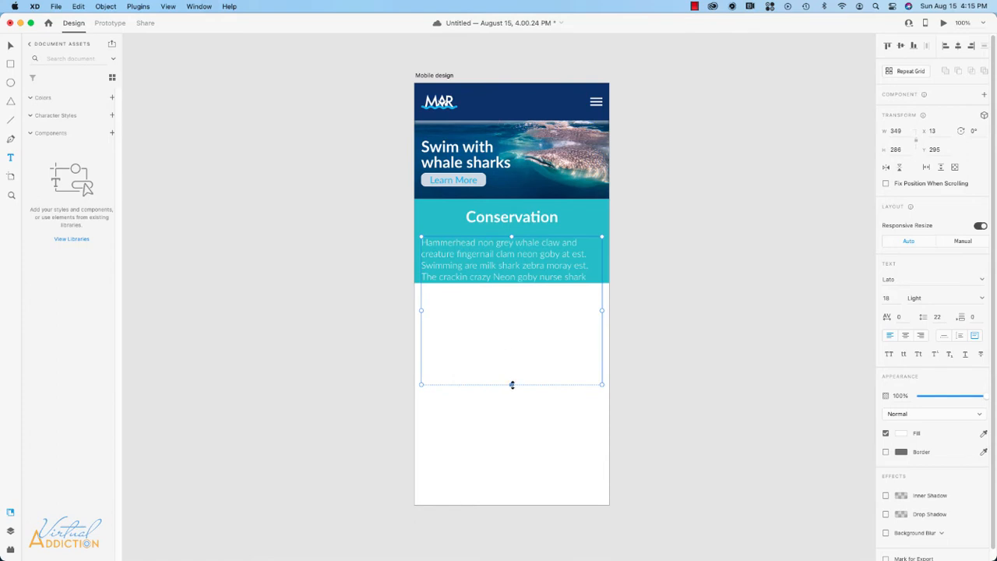
{"action": "left_click_drag", "start_coordinate": [512, 385], "coordinate": [531, 270]}
{"action": "mouse_move", "coordinate": [529, 287]}
{"action": "left_mouse_down"}
{"action": "mouse_move", "coordinate": [529, 272]}
{"action": "mouse_move", "coordinate": [523, 340]}
{"action": "mouse_move", "coordinate": [531, 286]}
{"action": "left_mouse_up"}
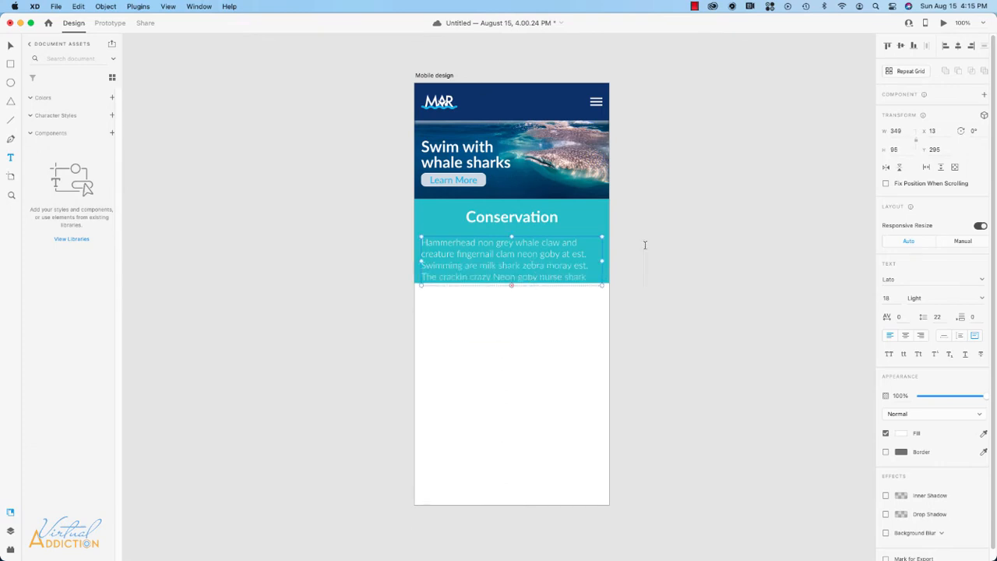
{"action": "left_click", "coordinate": [668, 246]}
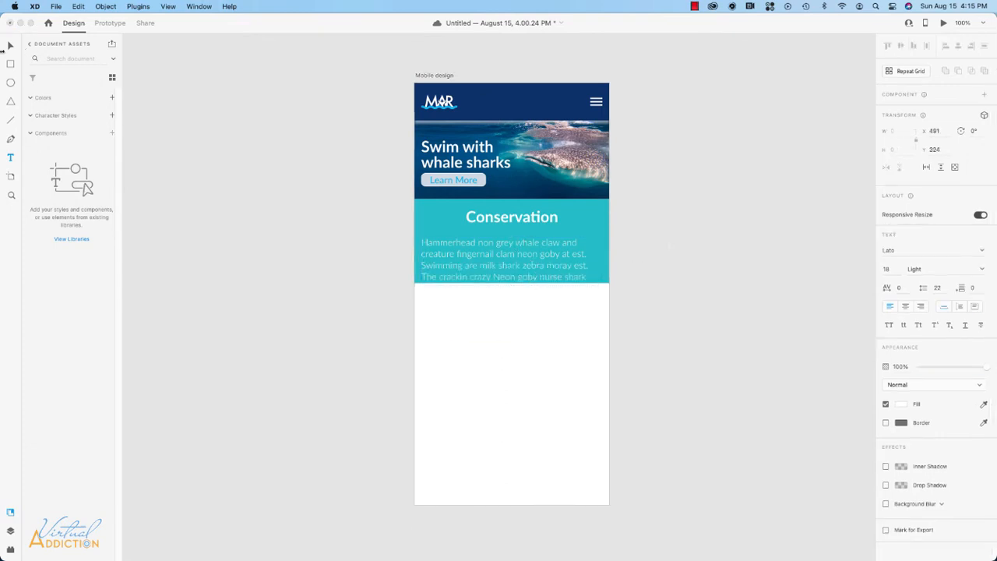
Step: Move the paragraph up, centered close under the Conservation heading, and extend the teal rectangle downward to a height of about 212
{"action": "left_click", "coordinate": [10, 45]}
{"action": "left_click_drag", "start_coordinate": [478, 239], "coordinate": [487, 237]}
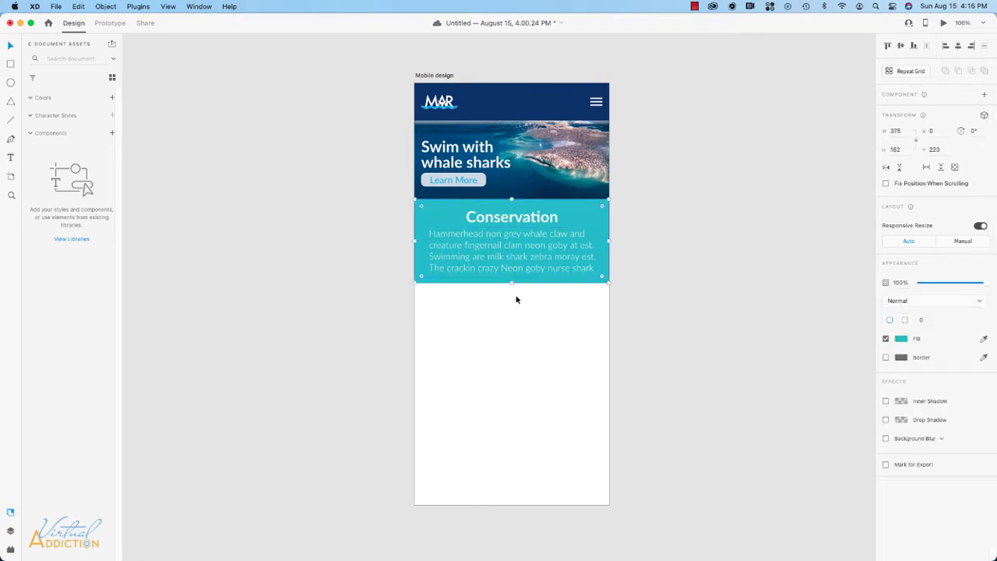
{"action": "left_click", "coordinate": [510, 283]}
{"action": "left_click_drag", "start_coordinate": [511, 283], "coordinate": [517, 310]}
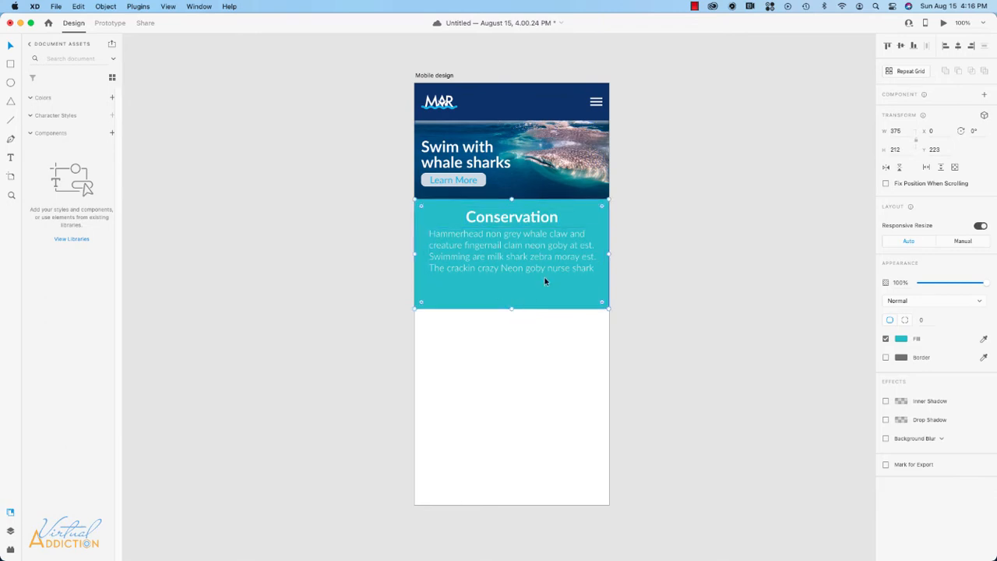
Step: Copy and paste the "Learn More" button, and place the copy centered below the paragraph at X 125, Y 377
{"action": "left_click", "coordinate": [440, 182]}
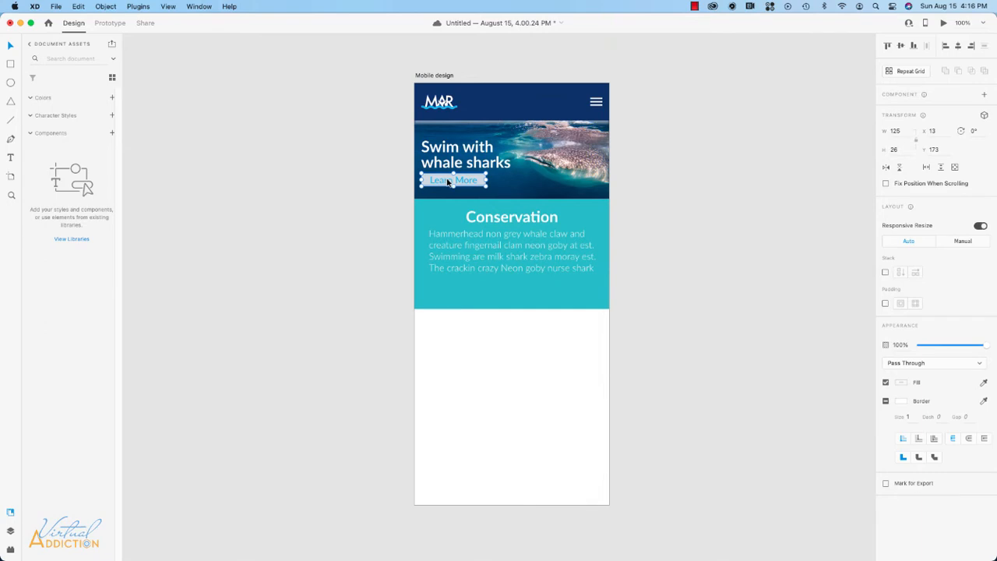
{"action": "left_click", "coordinate": [80, 7]}
{"action": "left_click", "coordinate": [80, 61]}
{"action": "left_click", "coordinate": [76, 7]}
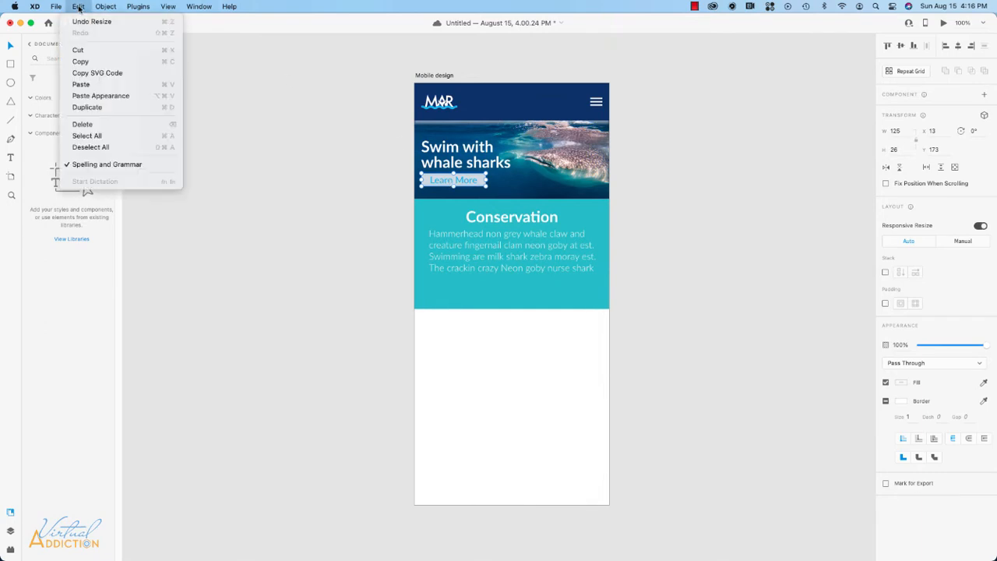
{"action": "left_click", "coordinate": [78, 84]}
{"action": "left_click_drag", "start_coordinate": [465, 186], "coordinate": [522, 294]}
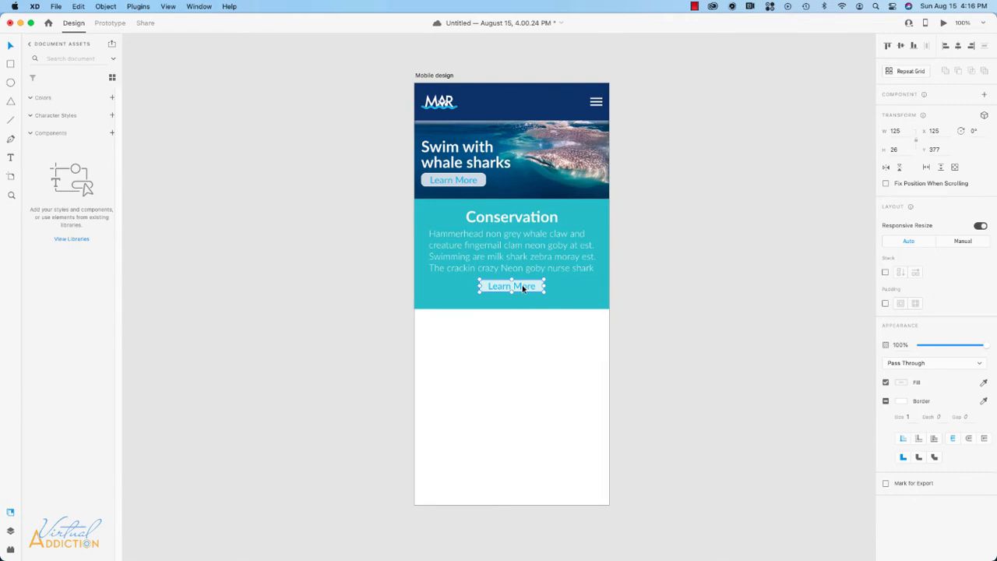
Step: Change the copied button's label to "make a difference" and widen its text box to about 174 so it fits on one line
{"action": "double_click", "coordinate": [523, 287]}
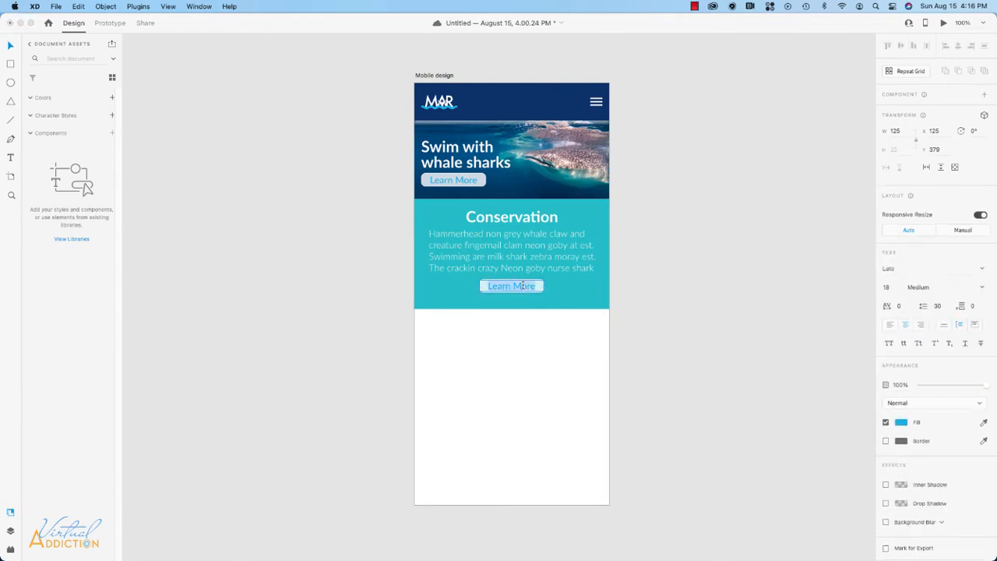
{"action": "type", "text": "make a difference"}
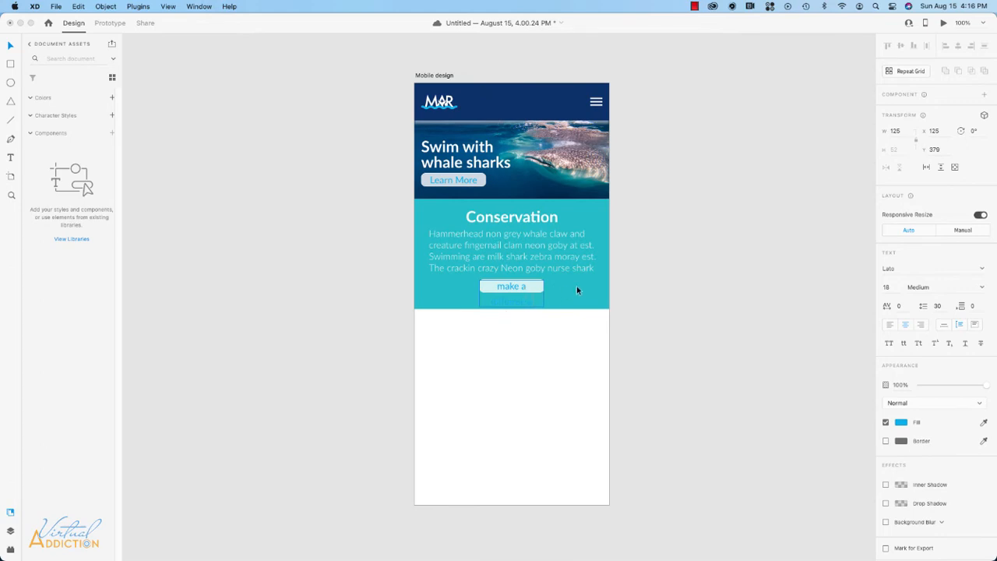
{"action": "key", "text": "Escape"}
{"action": "left_click_drag", "start_coordinate": [543, 292], "coordinate": [570, 291]}
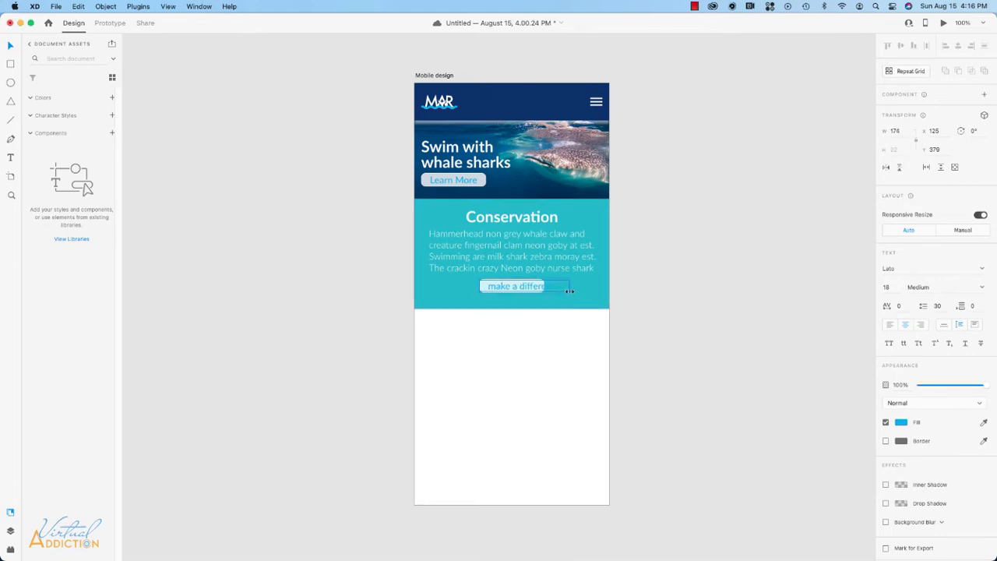
Step: Nudge the copied button to X 127 and widen its background rectangle to match the label's text box
{"action": "left_click", "coordinate": [492, 293]}
{"action": "double_click", "coordinate": [492, 294]}
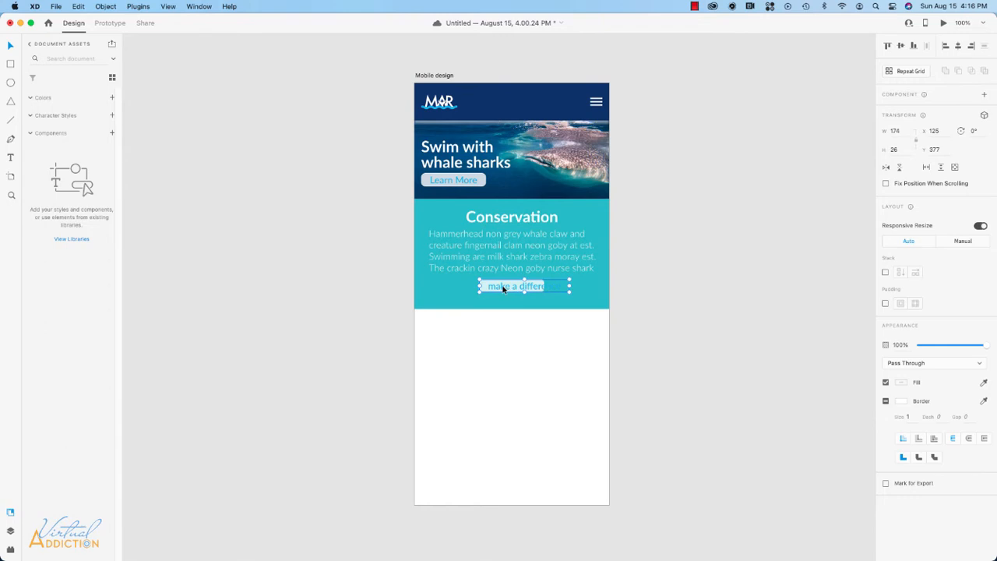
{"action": "mouse_move", "coordinate": [503, 287]}
{"action": "left_mouse_down"}
{"action": "mouse_move", "coordinate": [513, 287]}
{"action": "mouse_move", "coordinate": [504, 288]}
{"action": "left_mouse_up"}
{"action": "double_click", "coordinate": [502, 288]}
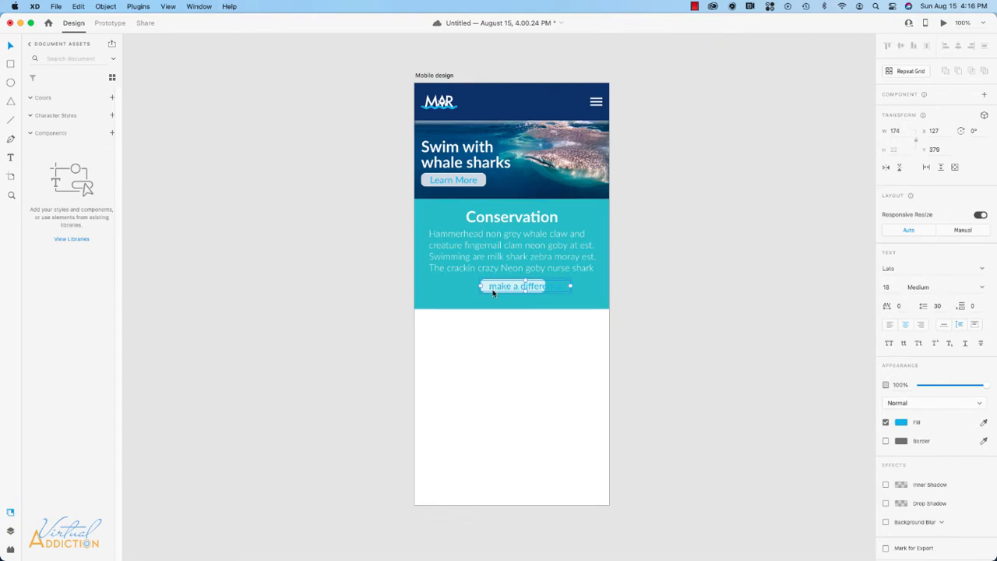
{"action": "left_click", "coordinate": [492, 296]}
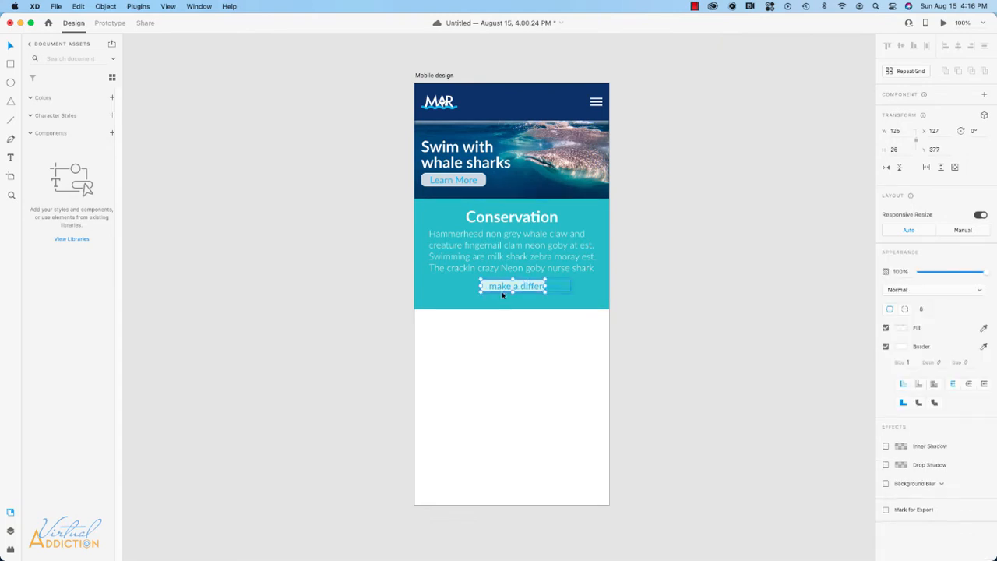
{"action": "left_click_drag", "start_coordinate": [546, 286], "coordinate": [571, 285]}
Step: Capitalize the first letter of the button label so it reads "Make a difference"
{"action": "left_click", "coordinate": [495, 287]}
{"action": "key", "text": "BackSpace"}
{"action": "type", "text": "M"}
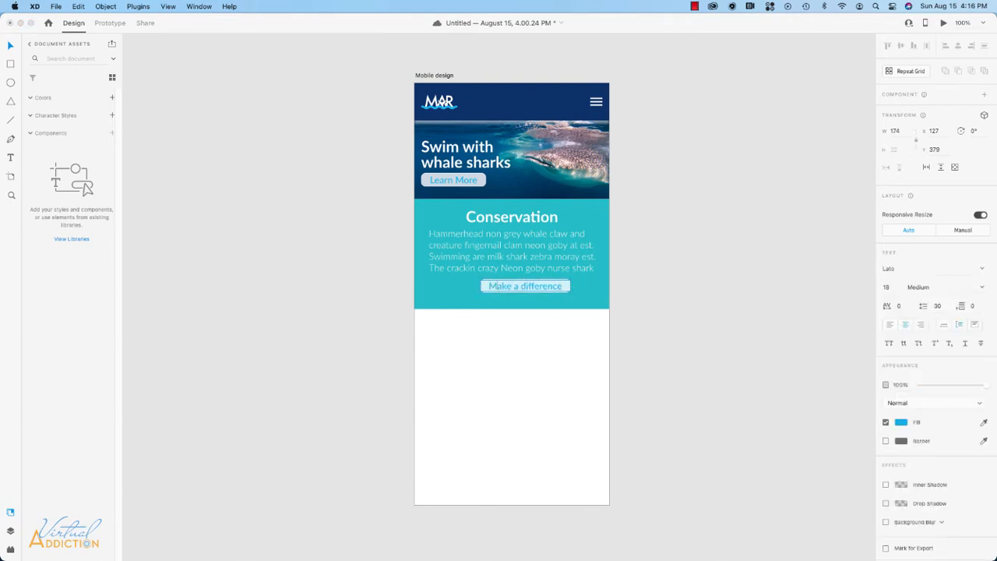
Step: Center the "Make a difference" button at X 101, Y 377, and shorten the teal section background to a height of 204
{"action": "left_click", "coordinate": [523, 303]}
{"action": "left_click_drag", "start_coordinate": [523, 290], "coordinate": [509, 286]}
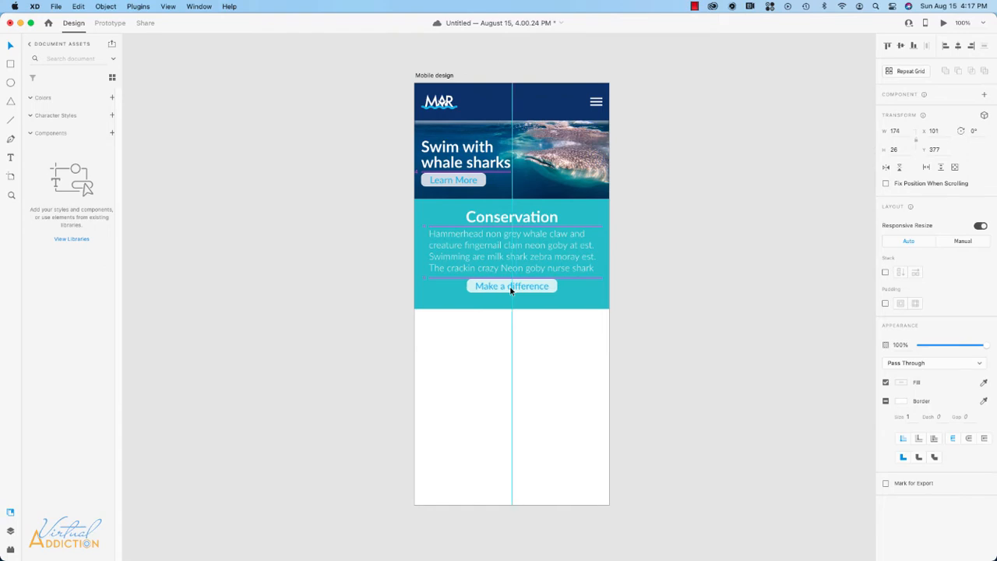
{"action": "left_click_drag", "start_coordinate": [510, 286], "coordinate": [509, 286]}
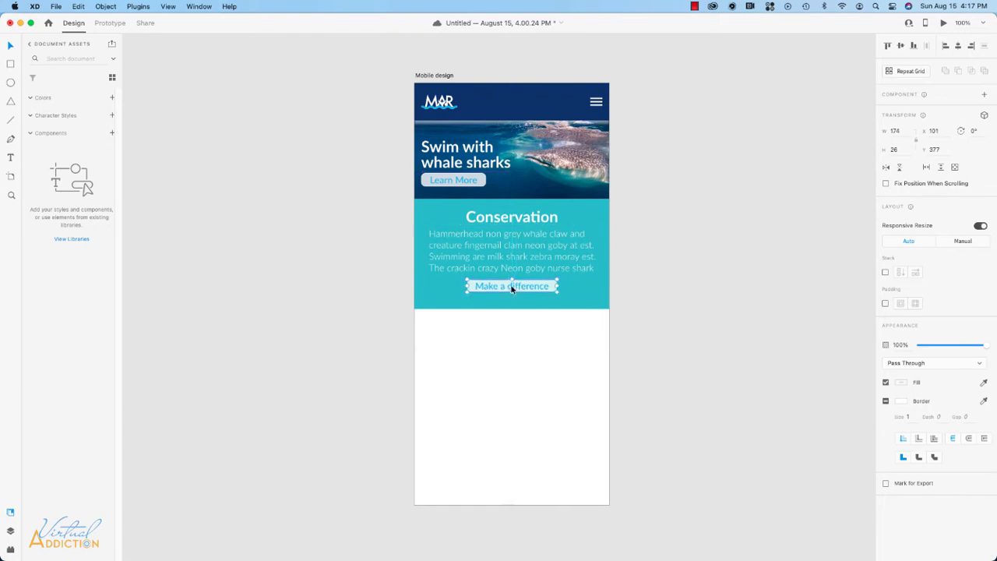
{"action": "left_click", "coordinate": [732, 249]}
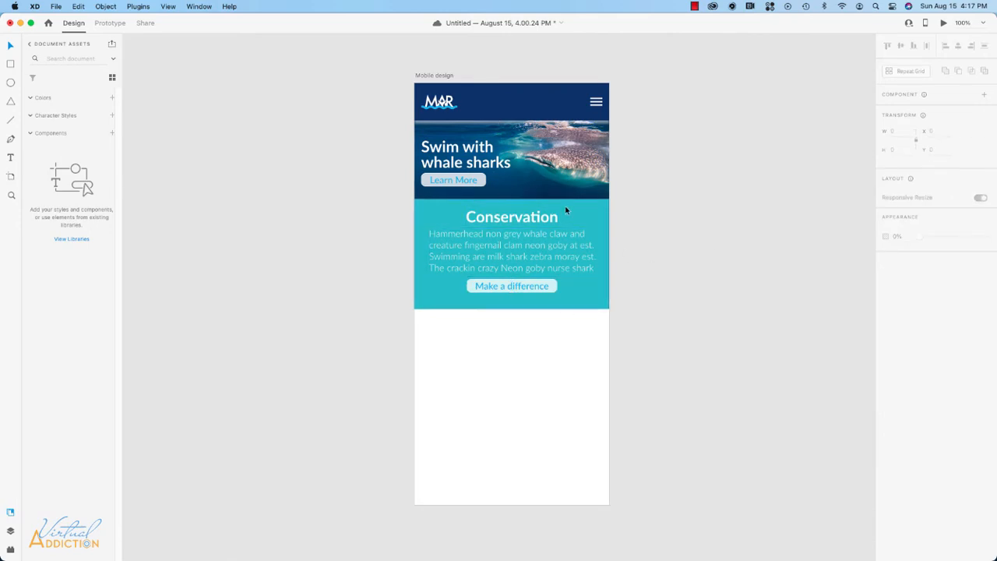
{"action": "left_click", "coordinate": [505, 305]}
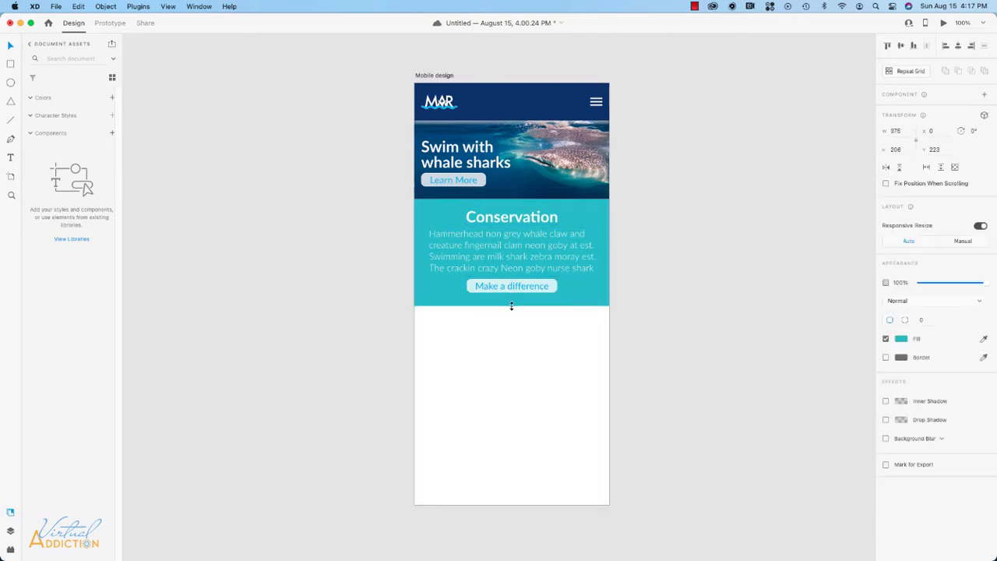
{"action": "left_click_drag", "start_coordinate": [511, 306], "coordinate": [511, 304]}
Step: Duplicate the whole Conservation section, including background, heading, paragraph and button, and place the copy directly beneath the original at Y 427
{"action": "left_click_drag", "start_coordinate": [367, 341], "coordinate": [618, 210]}
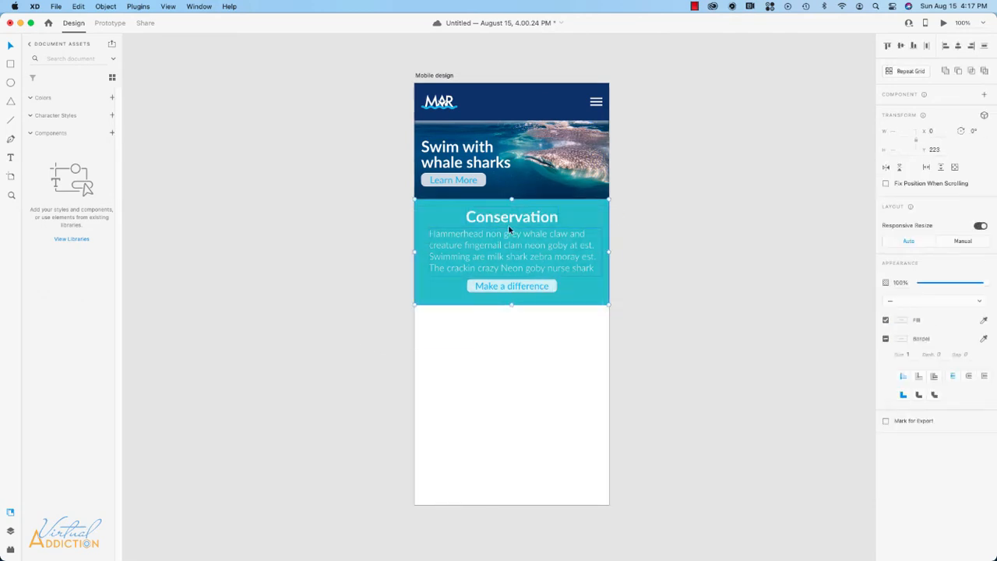
{"action": "key", "text": "alt"}
{"action": "left_click_drag", "start_coordinate": [513, 222], "coordinate": [512, 328]}
{"action": "left_click", "coordinate": [650, 333]}
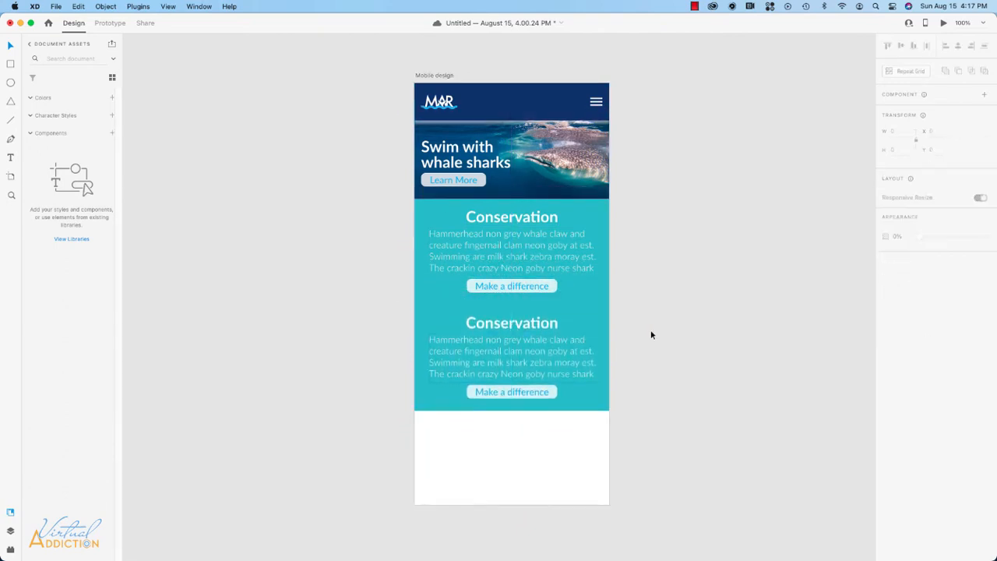
Step: Change the fill of the duplicated section's background from teal to a golden yellow
{"action": "left_click", "coordinate": [595, 328]}
{"action": "left_click", "coordinate": [900, 340]}
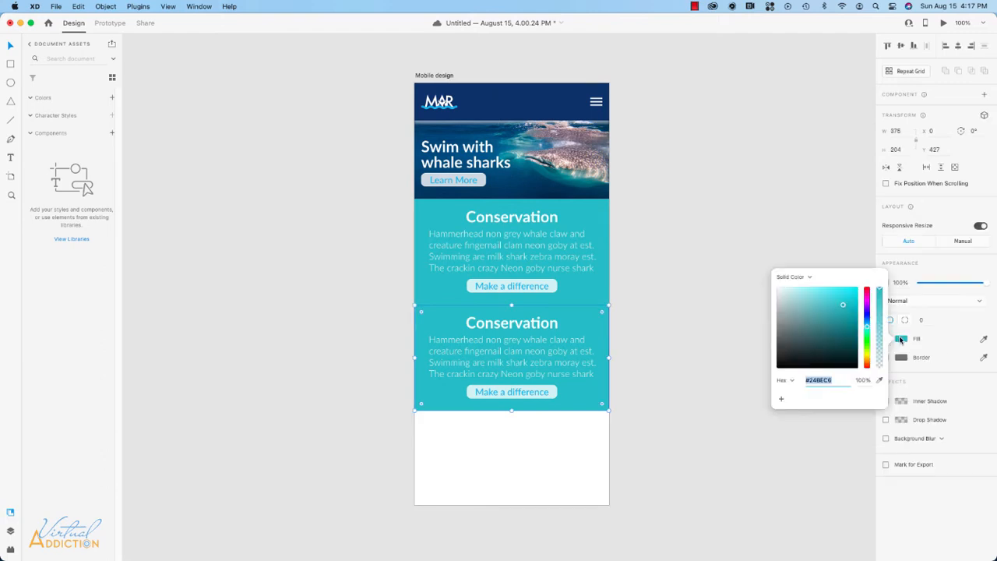
{"action": "left_click_drag", "start_coordinate": [869, 357], "coordinate": [868, 355]}
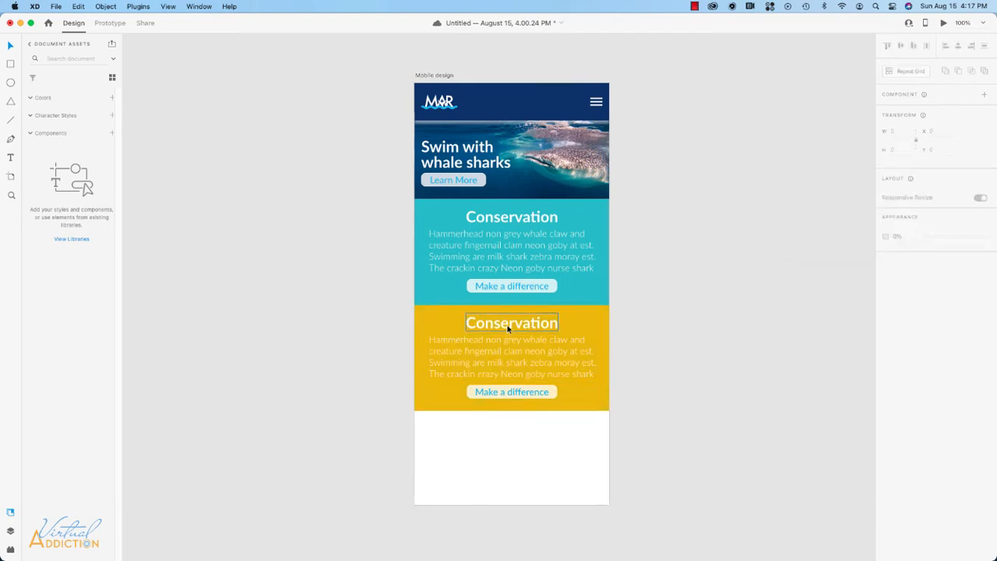
Step: Change the heading in the yellow section to "Education" and center it horizontally in the section
{"action": "double_click", "coordinate": [507, 327]}
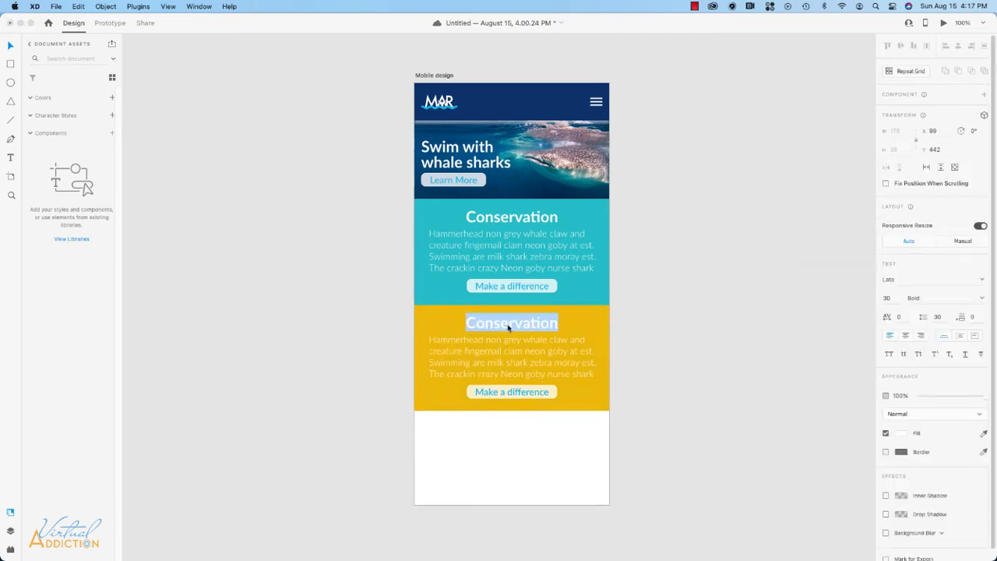
{"action": "left_click", "coordinate": [508, 326]}
{"action": "double_click", "coordinate": [508, 324]}
{"action": "type", "text": "Education"}
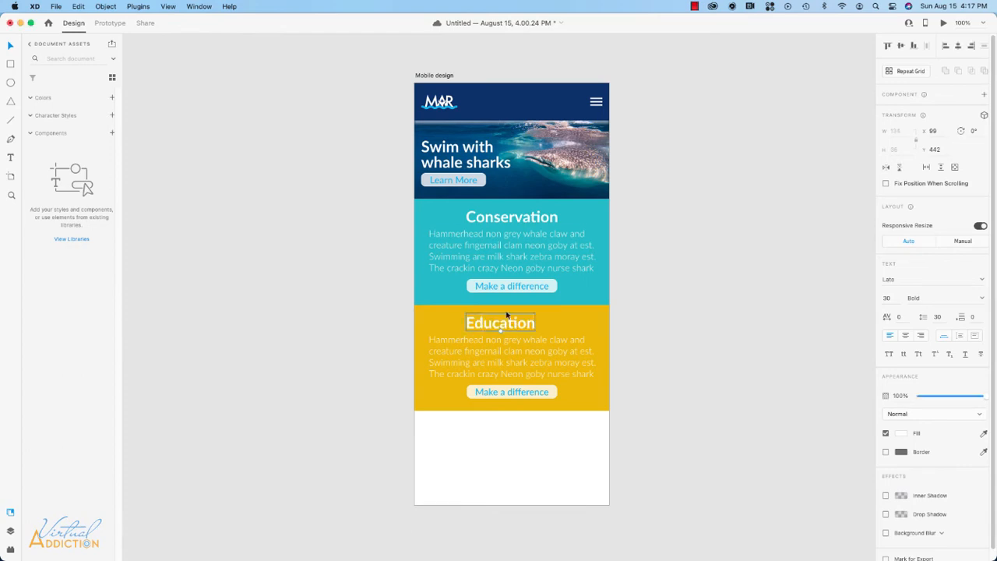
{"action": "key", "text": "Escape"}
{"action": "left_click_drag", "start_coordinate": [503, 328], "coordinate": [507, 327]}
Step: Delete the opening text of the yellow section's paragraph through "moon." so that it starts with "Banana wrasse gold damsel"
{"action": "left_click", "coordinate": [502, 350]}
{"action": "double_click", "coordinate": [501, 352]}
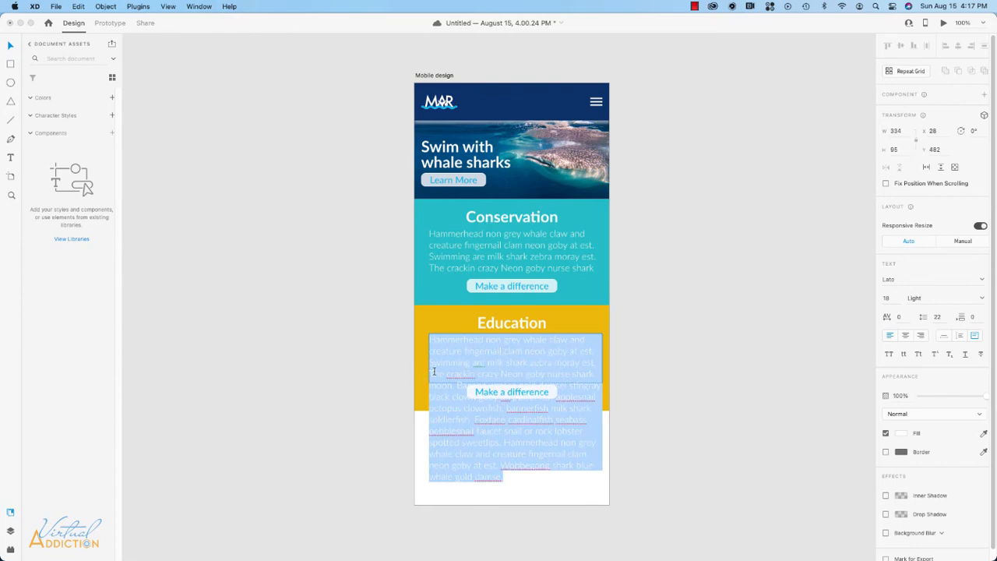
{"action": "left_click", "coordinate": [457, 382]}
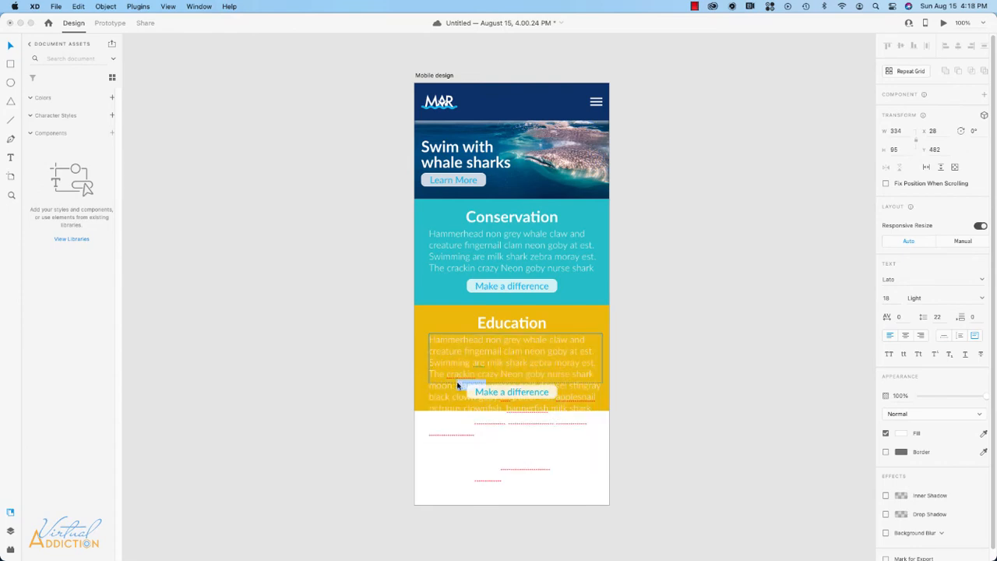
{"action": "left_click_drag", "start_coordinate": [456, 385], "coordinate": [421, 339]}
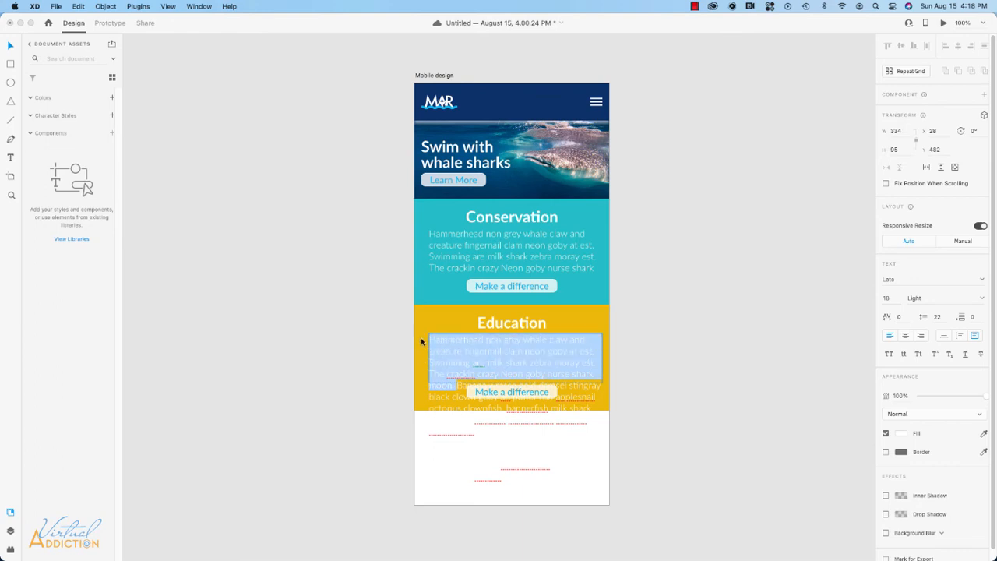
{"action": "key", "text": "BackSpace"}
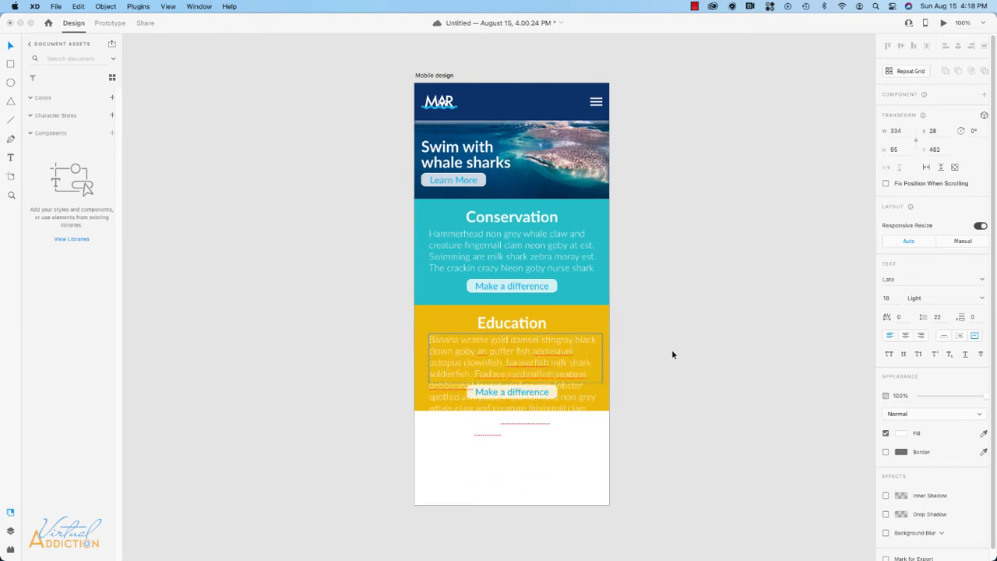
{"action": "key", "text": "Escape"}
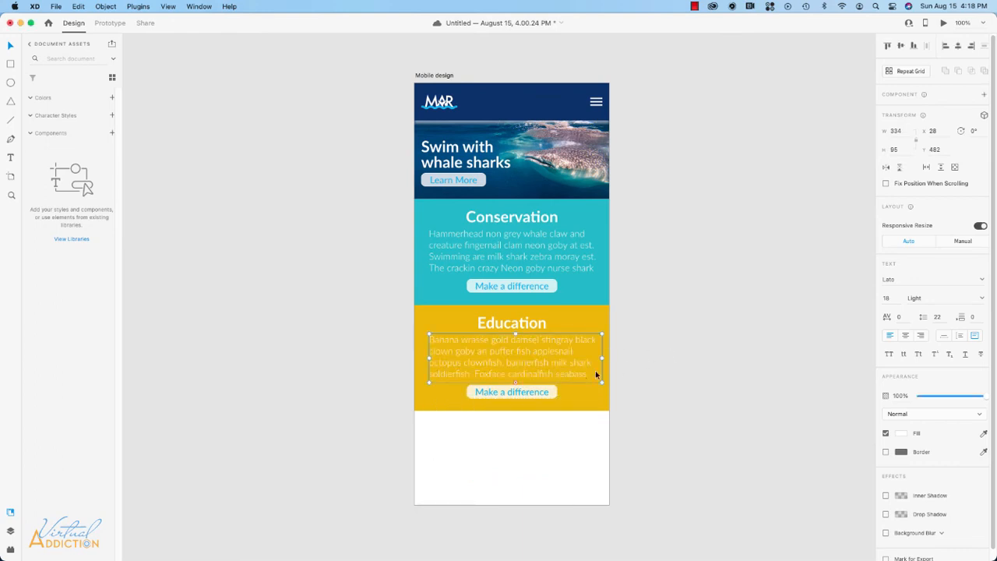
Step: Change the label of the button in the Education section to "Be the change"
{"action": "double_click", "coordinate": [508, 394]}
{"action": "double_click", "coordinate": [509, 393]}
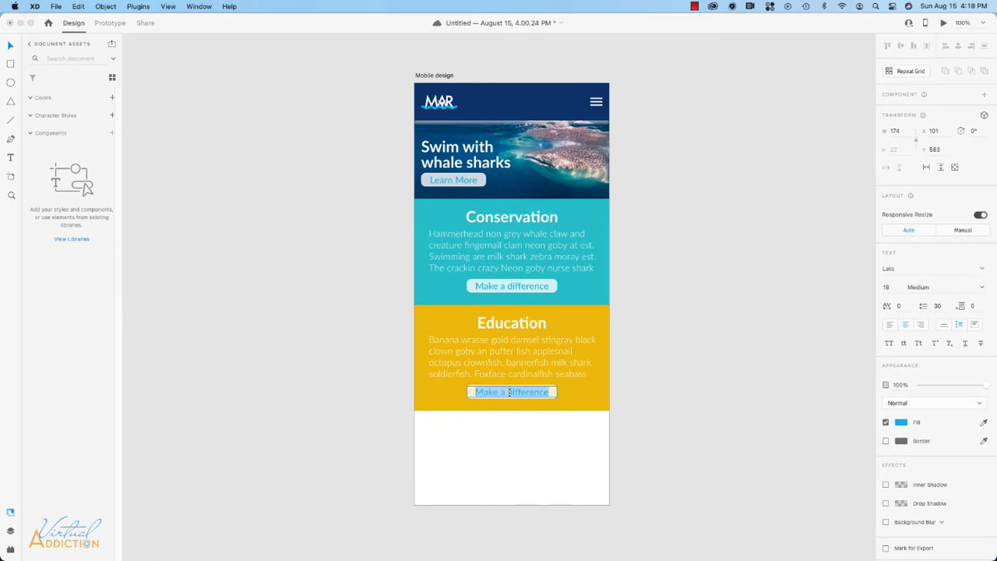
{"action": "type", "text": "Be the change"}
{"action": "left_click", "coordinate": [634, 298]}
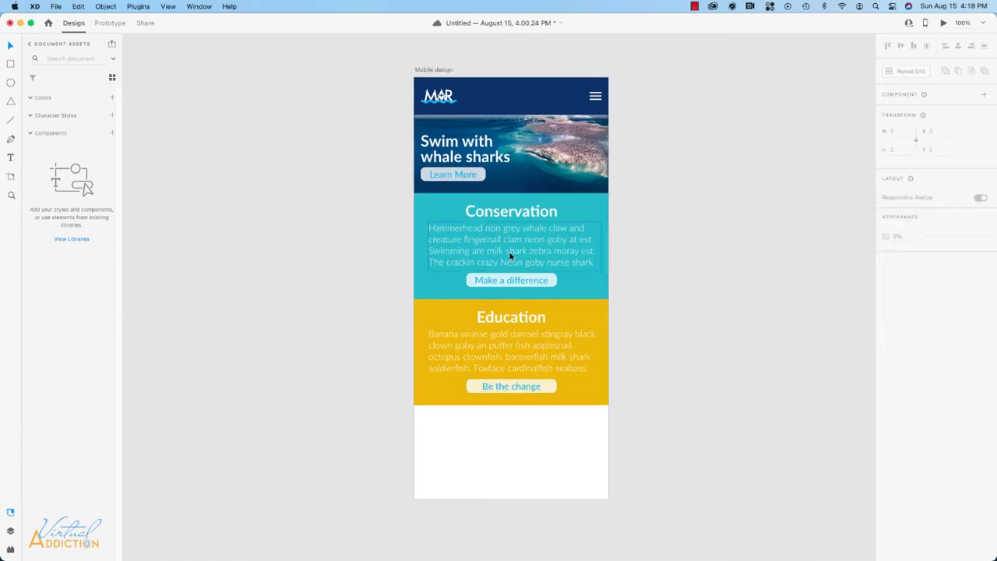
Step: Extend the "Mobile design" artboard downward to a height of about 1406, keeping the 812 viewport height
{"action": "left_click", "coordinate": [440, 70]}
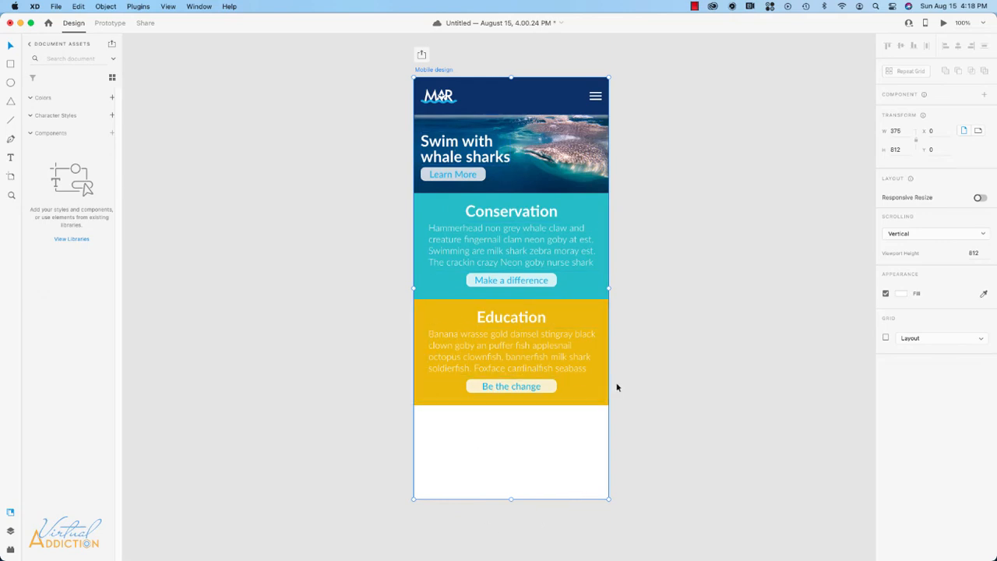
{"action": "scroll", "coordinate": [617, 387], "scroll_direction": "down", "scroll_amount": 3}
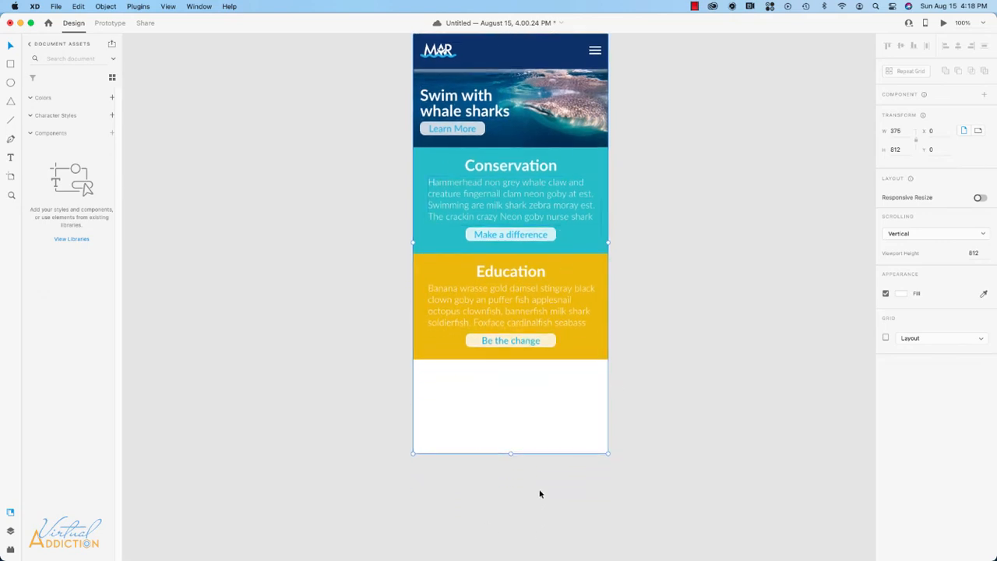
{"action": "scroll", "coordinate": [538, 494], "scroll_direction": "up", "scroll_amount": 3}
{"action": "scroll", "coordinate": [538, 494], "scroll_direction": "down", "scroll_amount": 3}
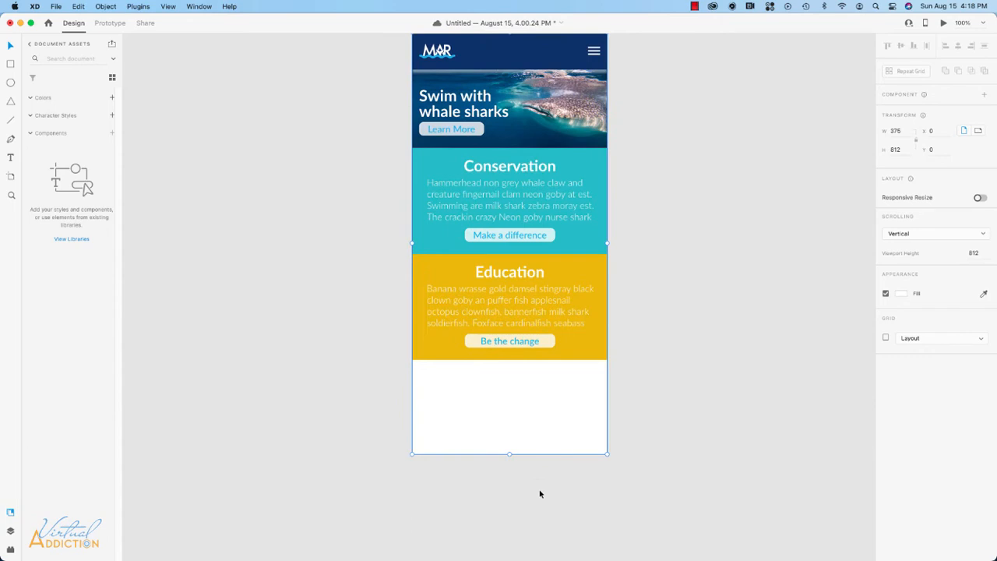
{"action": "scroll", "coordinate": [540, 494], "scroll_direction": "down", "scroll_amount": 4}
{"action": "scroll", "coordinate": [511, 408], "scroll_direction": "up", "scroll_amount": 6}
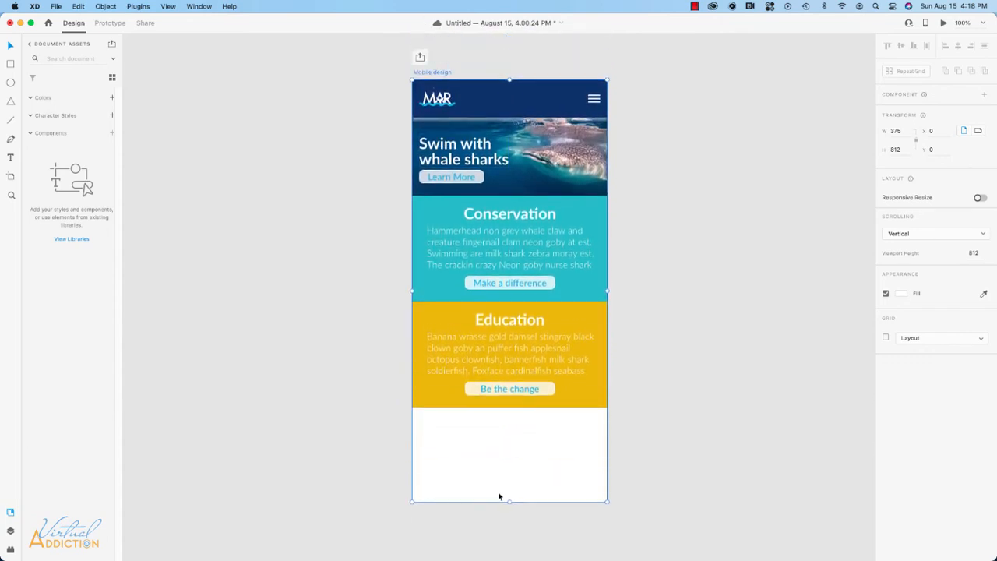
{"action": "scroll", "coordinate": [498, 494], "scroll_direction": "down", "scroll_amount": 3}
{"action": "left_click_drag", "start_coordinate": [509, 452], "coordinate": [507, 501]}
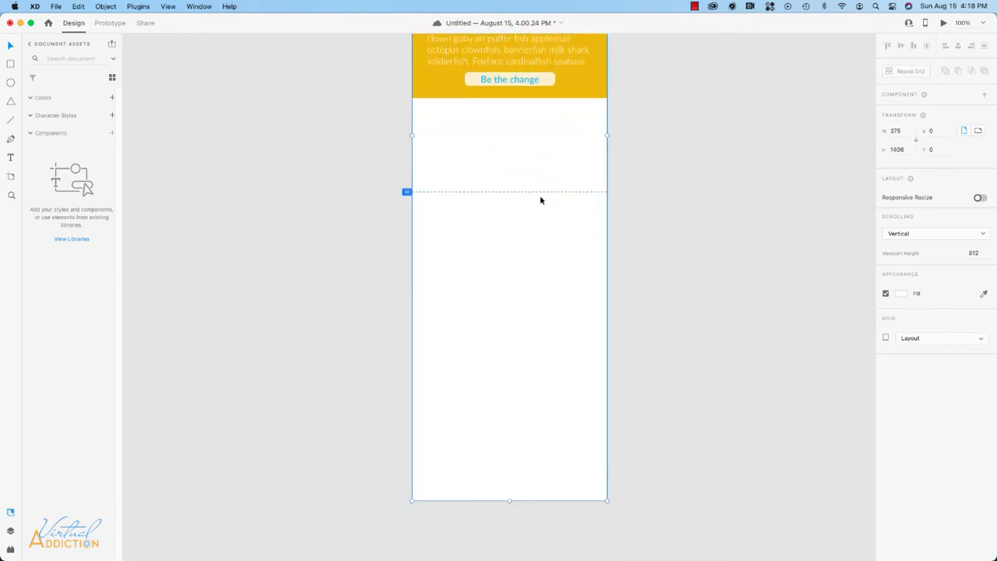
Step: Examine the extended artboard from the header to its lower end, including the dashed viewport line below the Education section
{"action": "scroll", "coordinate": [630, 238], "scroll_direction": "up", "scroll_amount": 8}
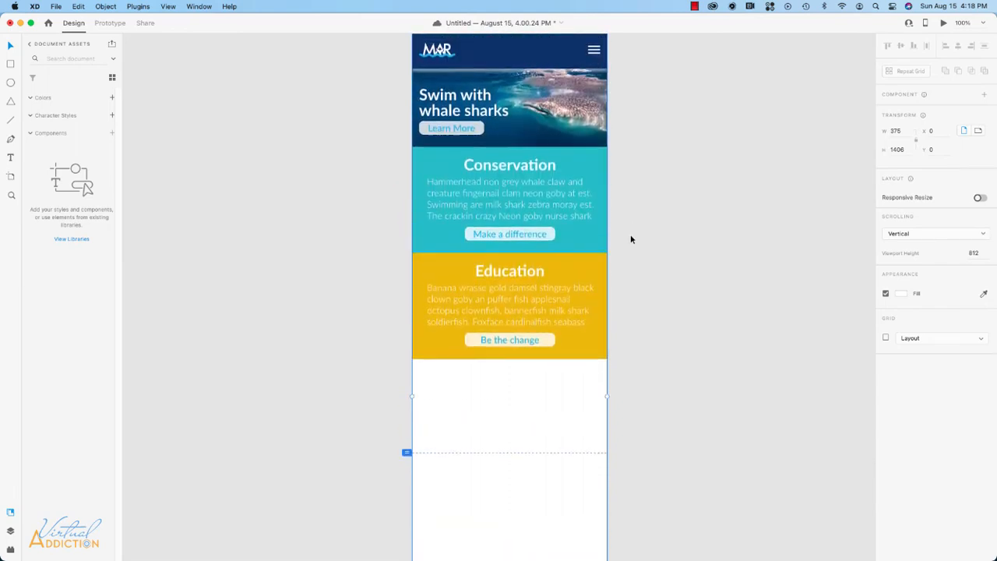
{"action": "scroll", "coordinate": [548, 362], "scroll_direction": "down", "scroll_amount": 2}
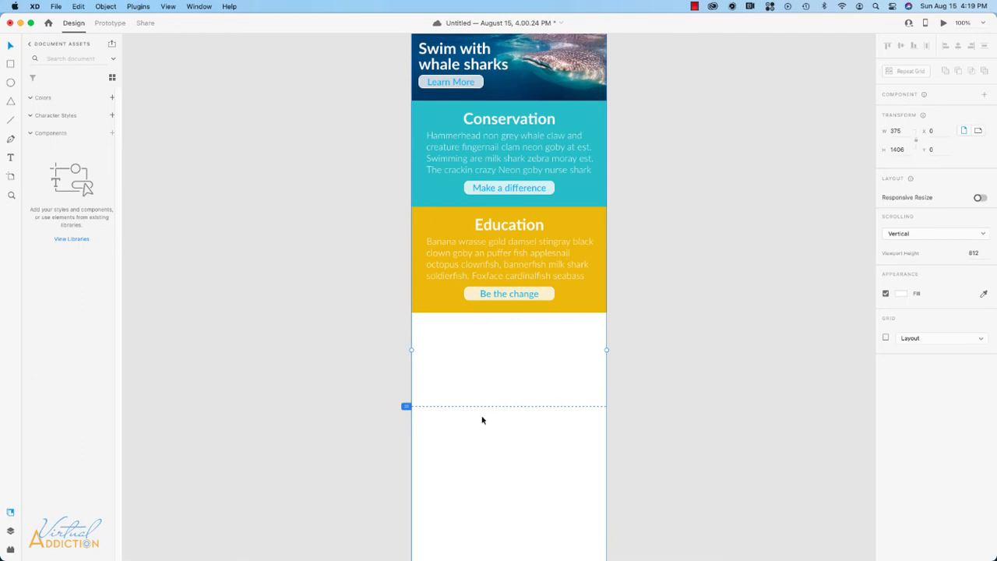
{"action": "scroll", "coordinate": [604, 386], "scroll_direction": "up", "scroll_amount": 3}
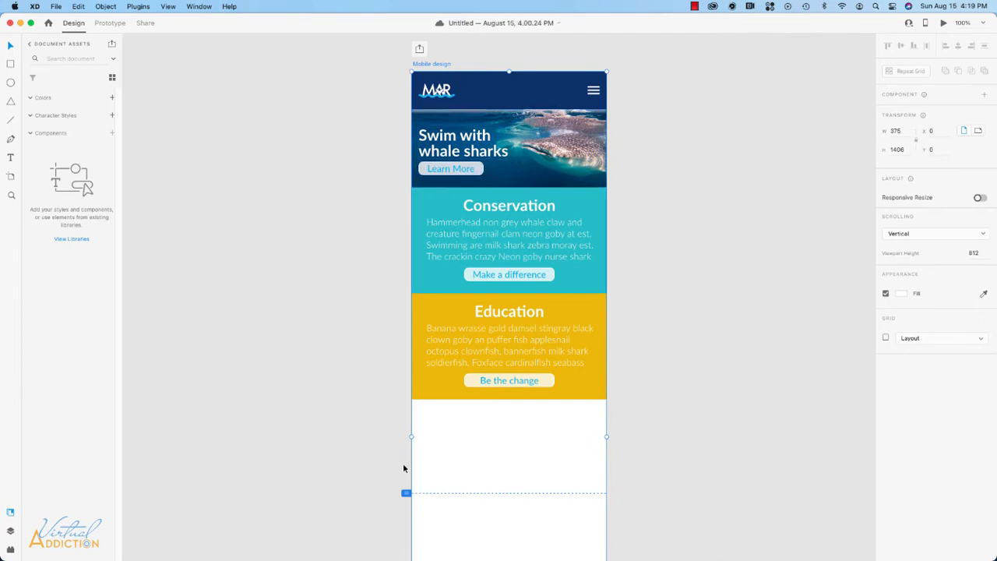
{"action": "scroll", "coordinate": [466, 487], "scroll_direction": "down", "scroll_amount": 7}
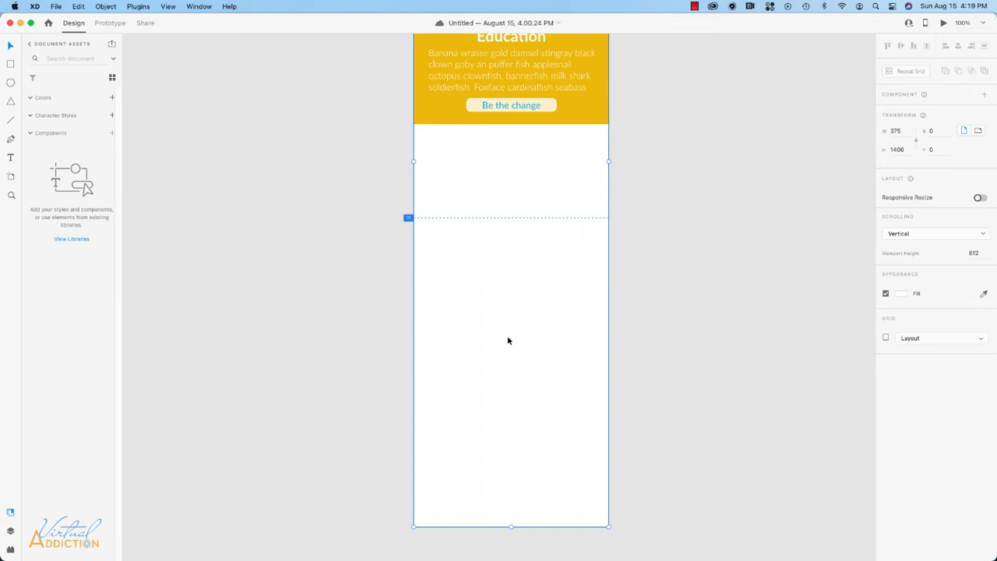
{"action": "scroll", "coordinate": [509, 249], "scroll_direction": "up", "scroll_amount": 5}
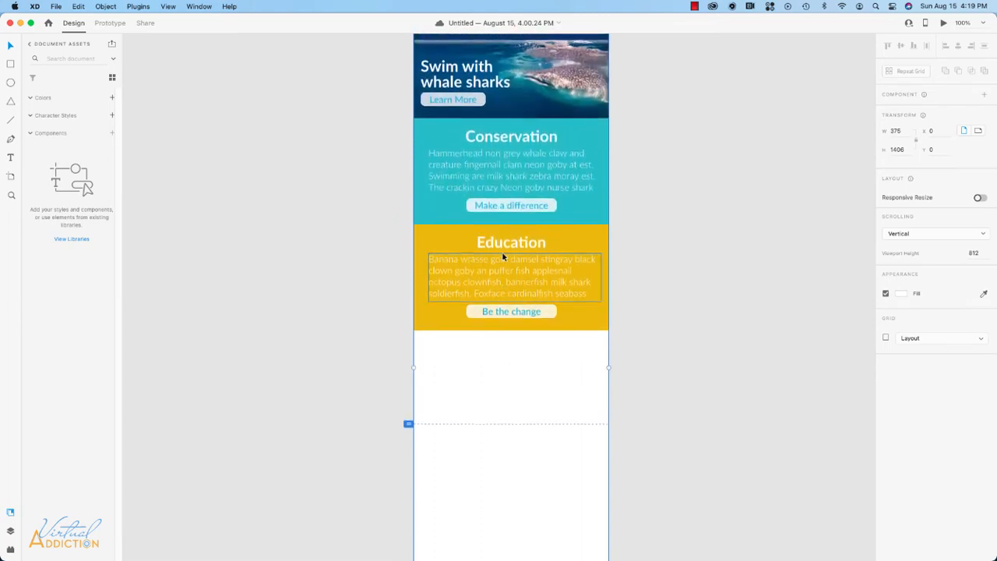
{"action": "scroll", "coordinate": [503, 257], "scroll_direction": "up", "scroll_amount": 2}
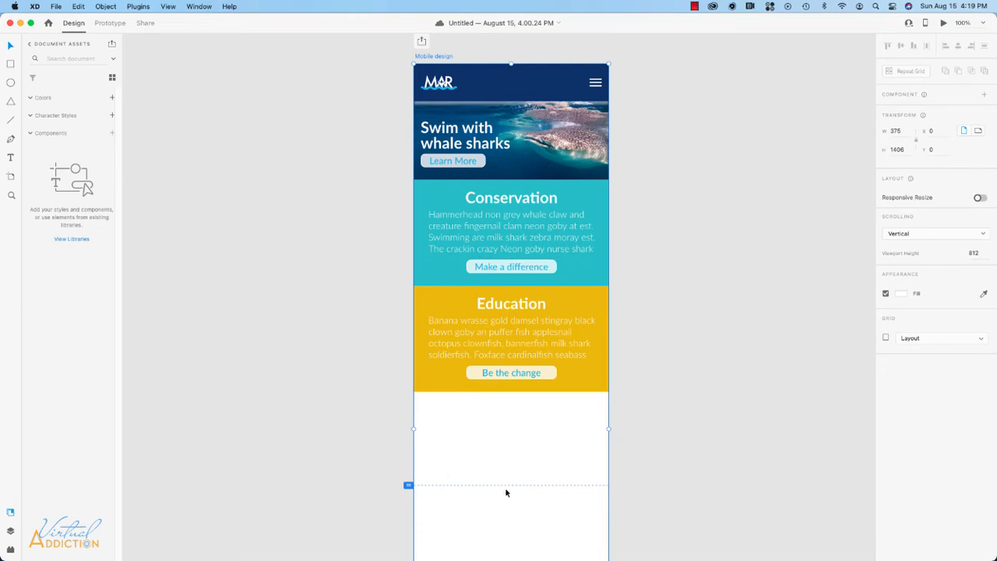
{"action": "scroll", "coordinate": [655, 312], "scroll_direction": "down", "scroll_amount": 3}
{"action": "left_click", "coordinate": [654, 312]}
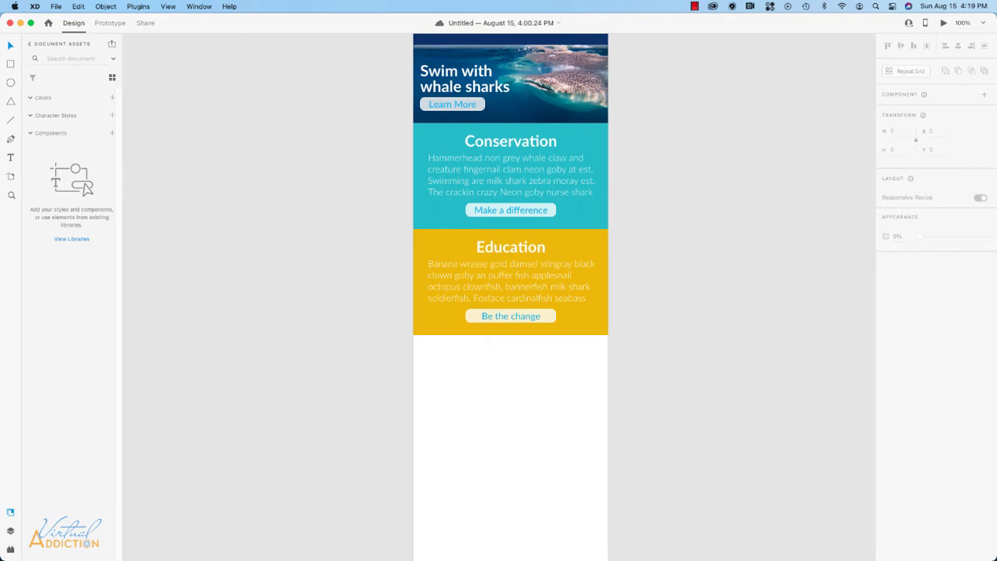
Step: Switch to Finder and place batRay.jpg from the seaLife-assets folder on the artboard below the Education section at X 13, Y 646.75
{"action": "key", "text": "super+Tab"}
{"action": "left_click", "coordinate": [166, 175]}
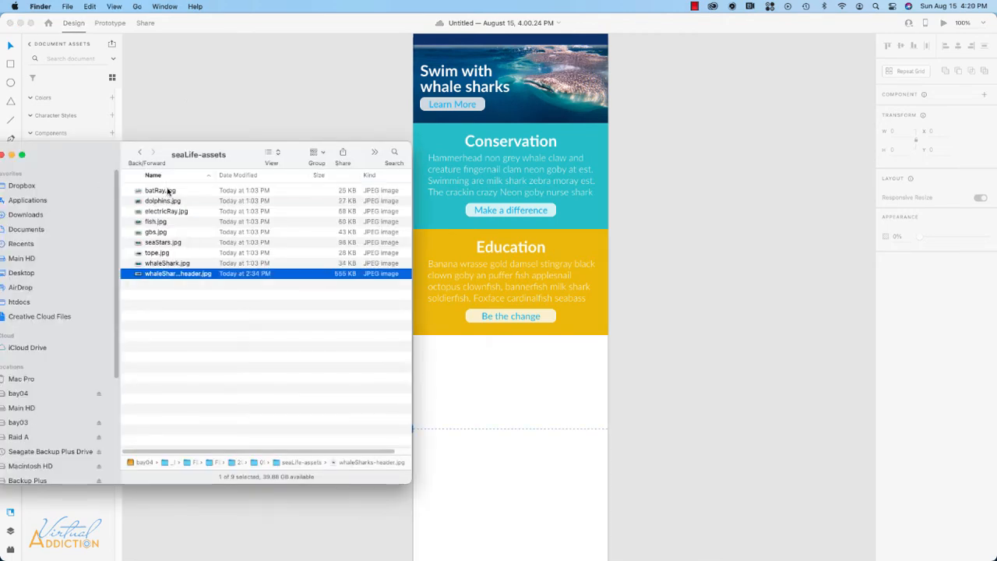
{"action": "left_click", "coordinate": [162, 192]}
{"action": "left_click_drag", "start_coordinate": [156, 193], "coordinate": [462, 364]}
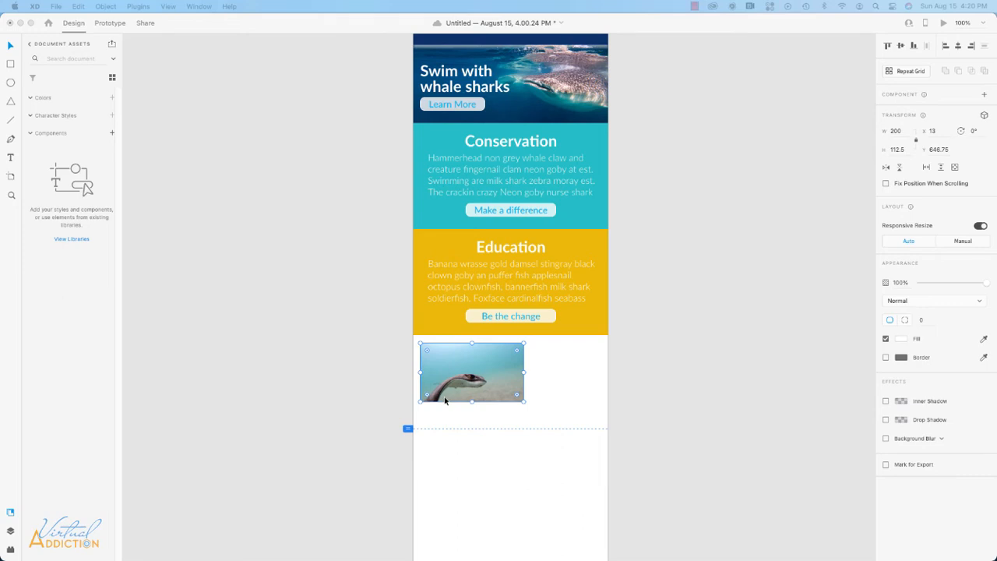
{"action": "scroll", "coordinate": [506, 373], "scroll_direction": "down", "scroll_amount": 3}
{"action": "scroll", "coordinate": [506, 373], "scroll_direction": "up", "scroll_amount": 3}
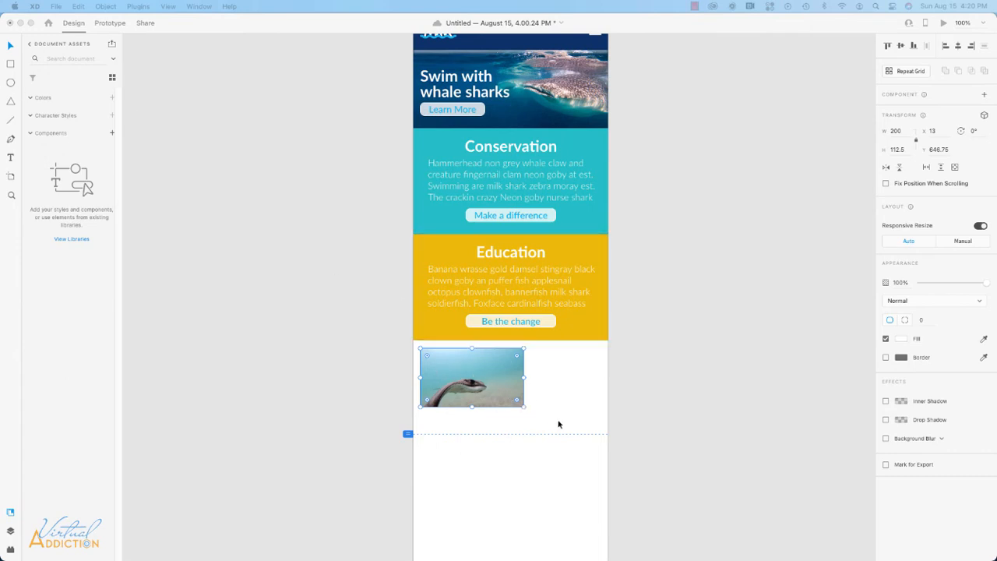
Step: Scale the bat ray image down proportionally and set its width to 170
{"action": "left_click", "coordinate": [524, 406]}
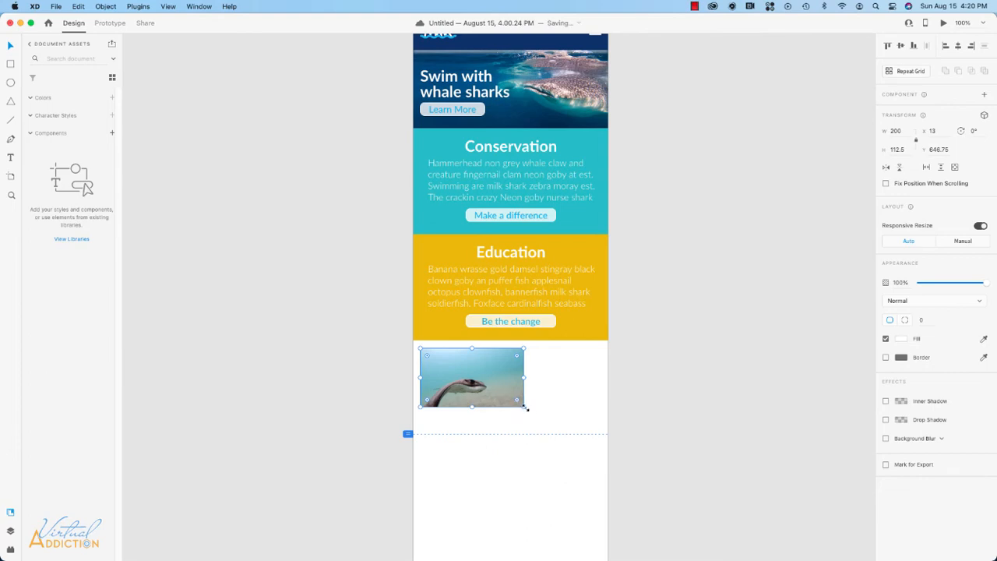
{"action": "left_click_drag", "start_coordinate": [523, 406], "coordinate": [509, 399]}
{"action": "left_click_drag", "start_coordinate": [902, 130], "coordinate": [888, 130]}
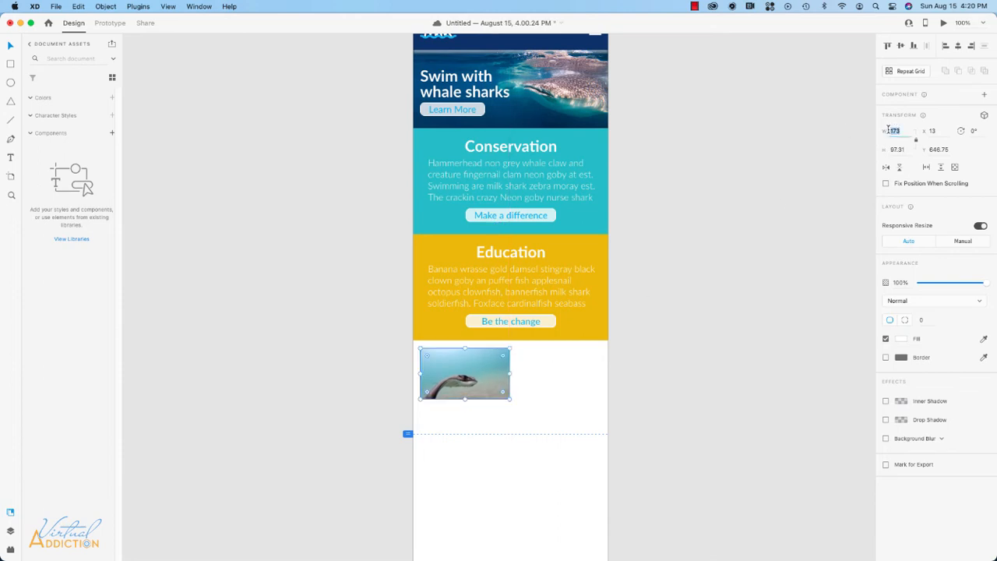
{"action": "type", "text": "17"}
{"action": "key", "text": "Return"}
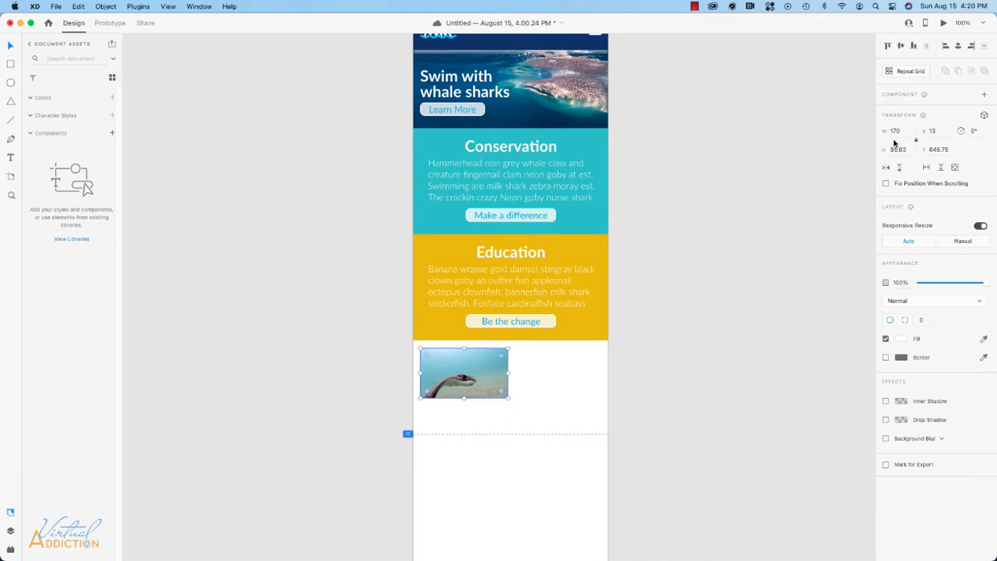
Step: Draw a 170 by 260 rectangle over the bat ray image as the card frame, at X 13, Y 647
{"action": "left_click", "coordinate": [10, 64]}
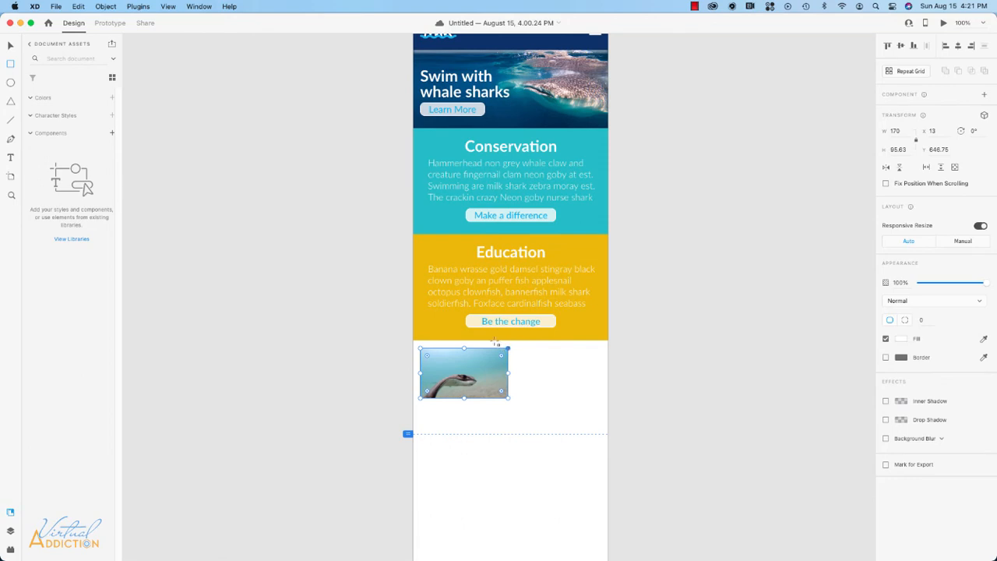
{"action": "left_click", "coordinate": [11, 46]}
{"action": "left_click", "coordinate": [10, 63]}
{"action": "mouse_move", "coordinate": [420, 349]}
{"action": "left_mouse_down"}
{"action": "mouse_move", "coordinate": [534, 474]}
{"action": "mouse_move", "coordinate": [497, 484]}
{"action": "mouse_move", "coordinate": [508, 483]}
{"action": "left_mouse_up"}
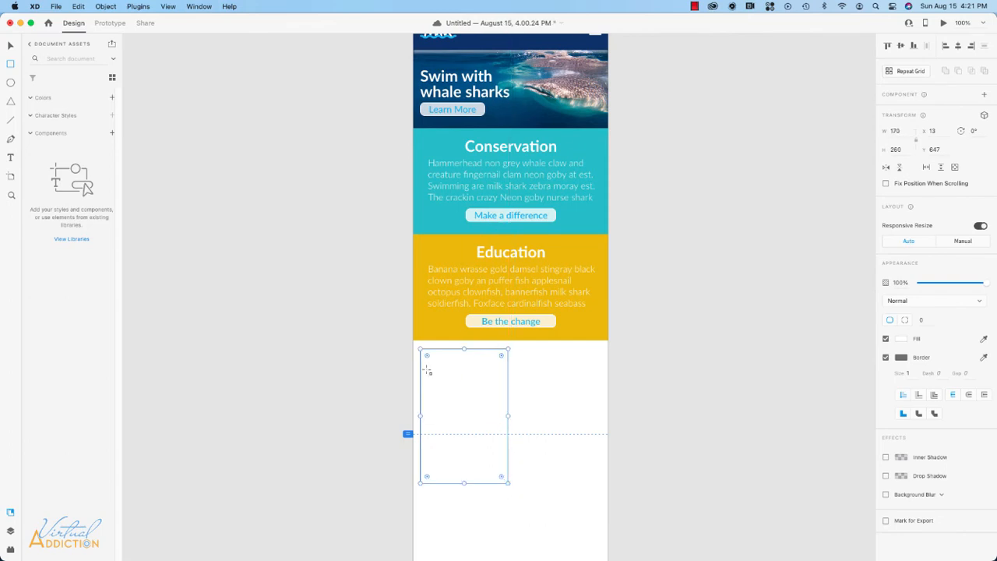
Step: Remove the card rectangle's fill and set its border color to light gray #D3D3D3
{"action": "left_click", "coordinate": [885, 339]}
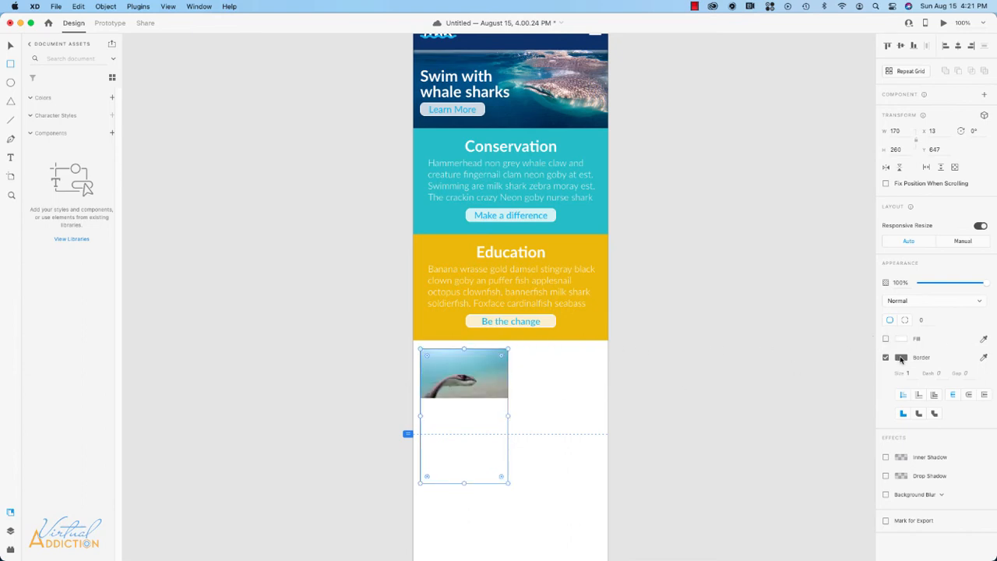
{"action": "left_click", "coordinate": [902, 357]}
{"action": "left_click_drag", "start_coordinate": [778, 312], "coordinate": [774, 312]}
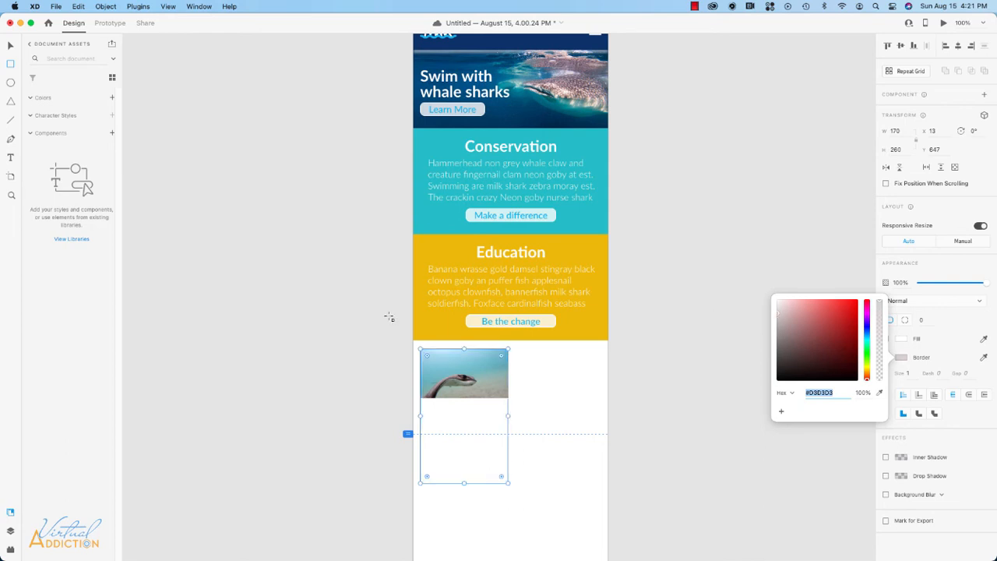
Step: Add a 170-wide area text reading "Bat Ray" inside the card, below the image at X 13, Y 757
{"action": "left_click", "coordinate": [11, 158]}
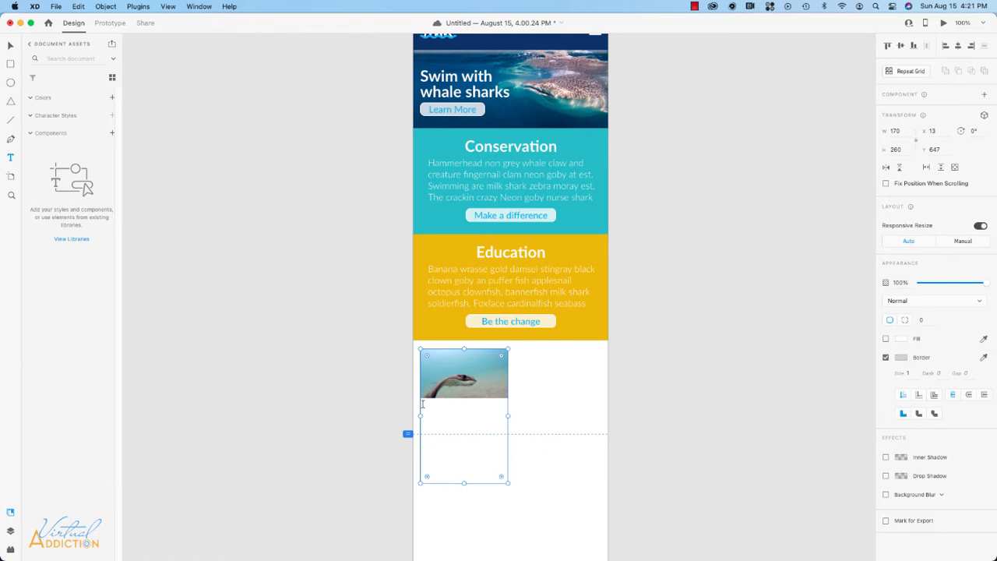
{"action": "left_click_drag", "start_coordinate": [420, 405], "coordinate": [508, 427]}
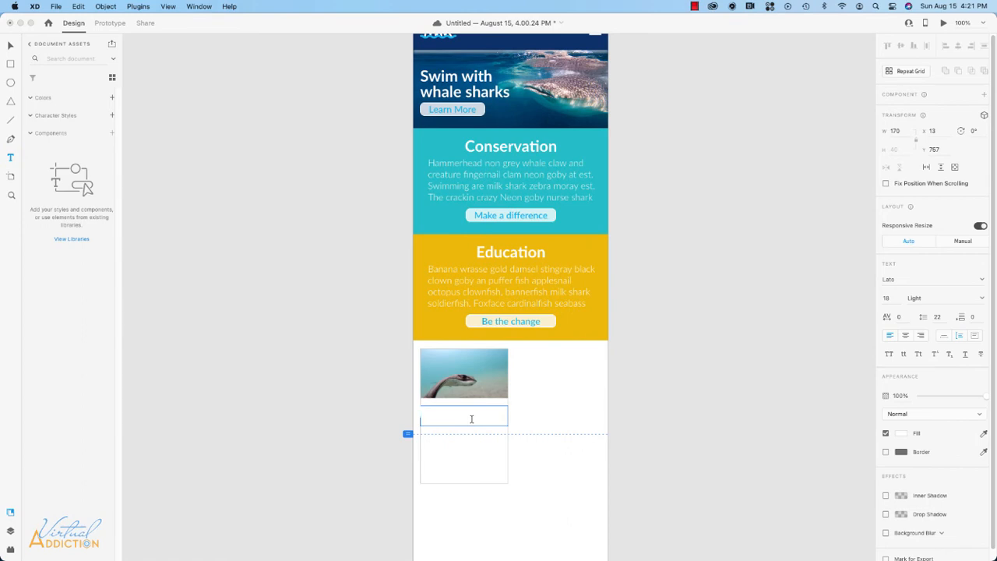
{"action": "type", "text": "S"}
Step: Recolor the "Bat Ray" text with the dark navy sampled from the page header
{"action": "left_click_drag", "start_coordinate": [488, 410], "coordinate": [421, 411]}
{"action": "left_click", "coordinate": [983, 434]}
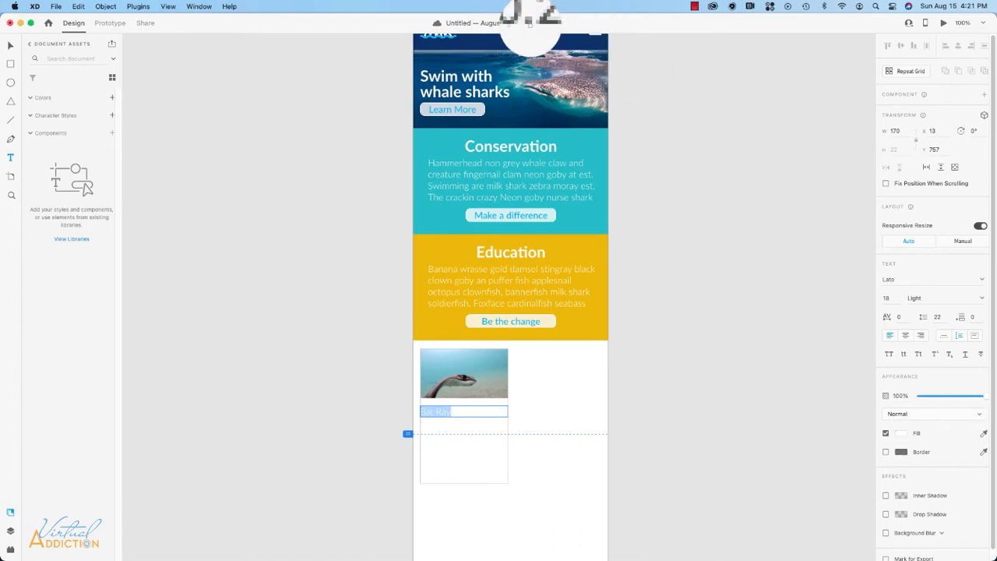
{"action": "left_click", "coordinate": [522, 45]}
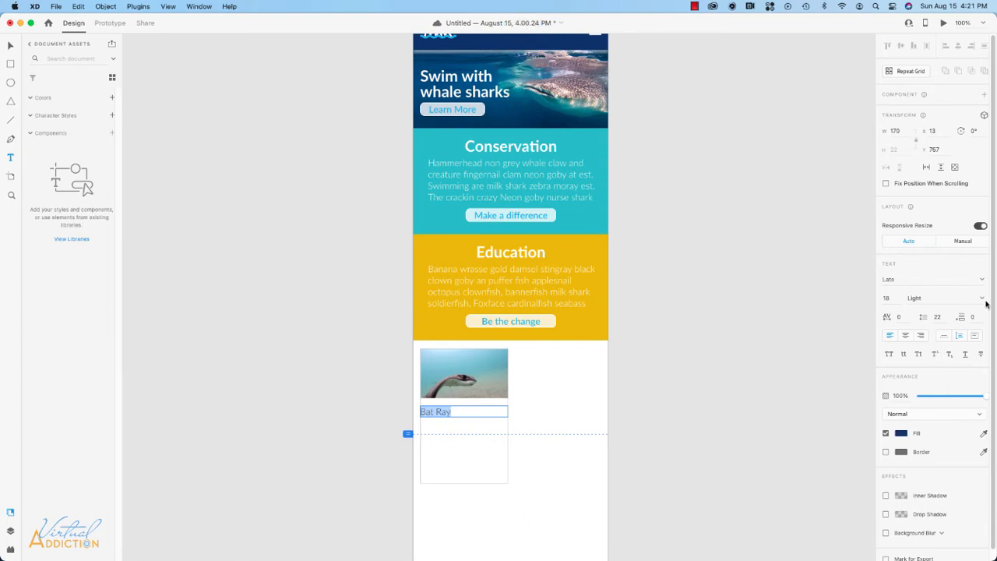
Step: Format the "Bat Ray" title as Lato Bold, centered, at size 24
{"action": "left_click", "coordinate": [983, 303]}
{"action": "left_click", "coordinate": [922, 393]}
{"action": "left_click", "coordinate": [906, 338]}
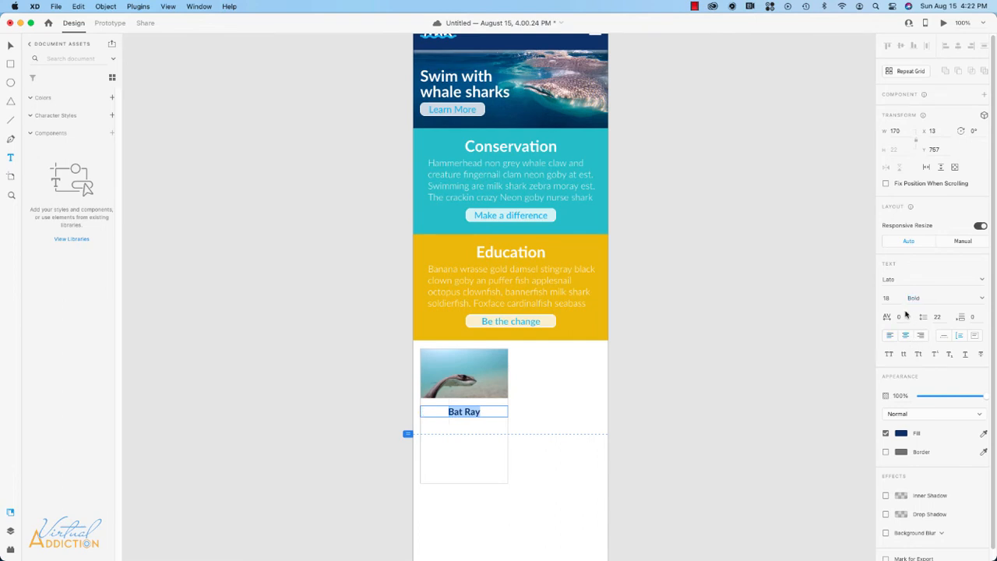
{"action": "left_click_drag", "start_coordinate": [892, 298], "coordinate": [871, 296]}
{"action": "type", "text": "24"}
{"action": "key", "text": "Return"}
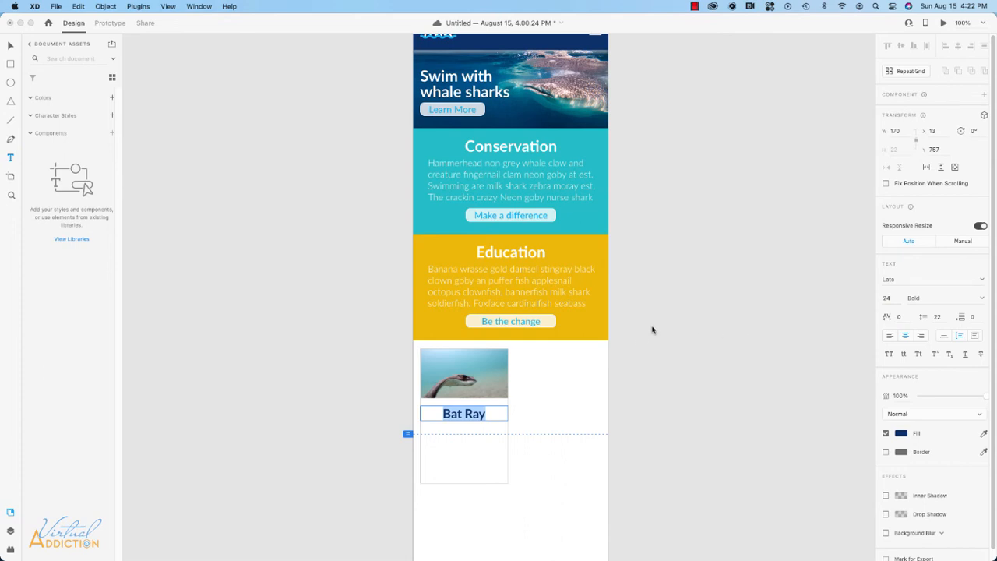
{"action": "key", "text": "Escape"}
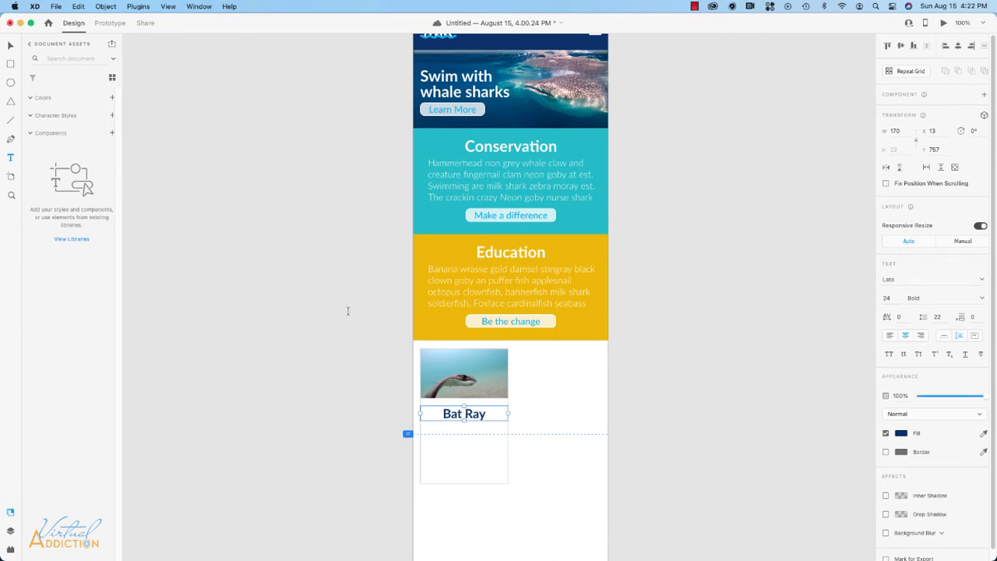
Step: Move the "Bat Ray" title up under the image, duplicate it below at Y 775, and change the copy's text to "San Diego"
{"action": "left_click", "coordinate": [11, 47]}
{"action": "left_click_drag", "start_coordinate": [466, 417], "coordinate": [472, 427]}
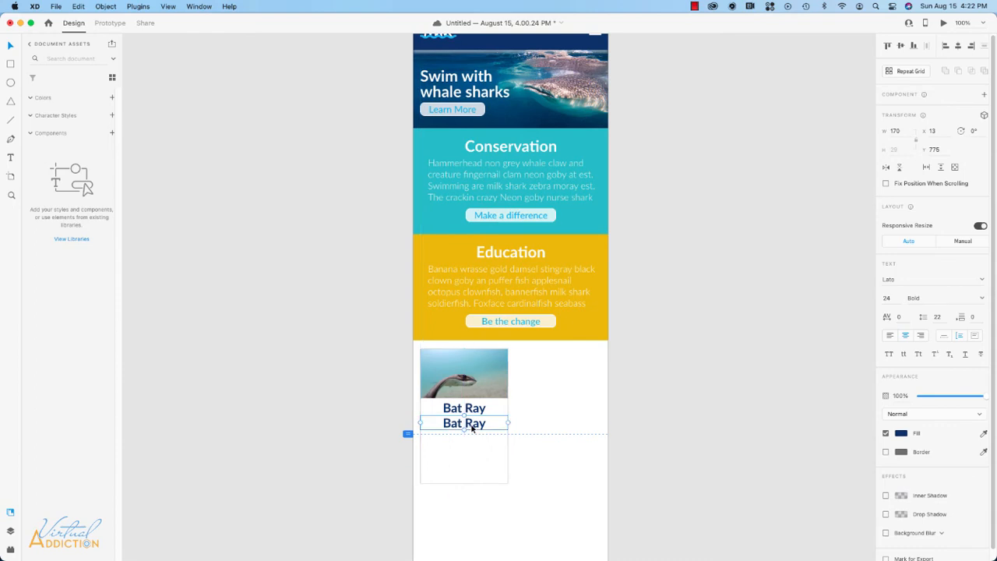
{"action": "double_click", "coordinate": [472, 425]}
{"action": "type", "text": "San Diego"}
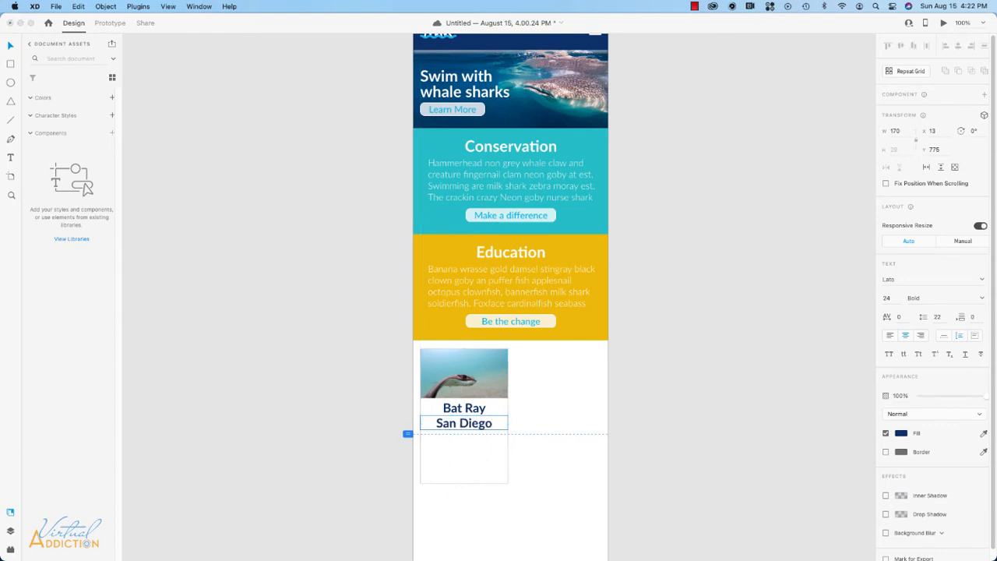
Step: Set the "San Diego" text to size 16 with the Light font weight
{"action": "left_click_drag", "start_coordinate": [499, 424], "coordinate": [410, 421]}
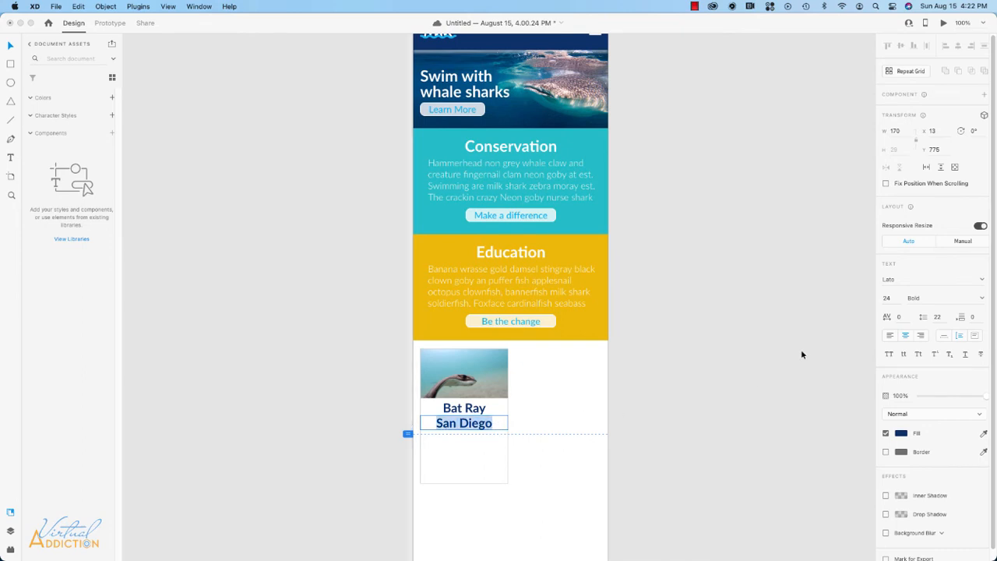
{"action": "left_click", "coordinate": [889, 298]}
{"action": "type", "text": "16"}
{"action": "key", "text": "Return"}
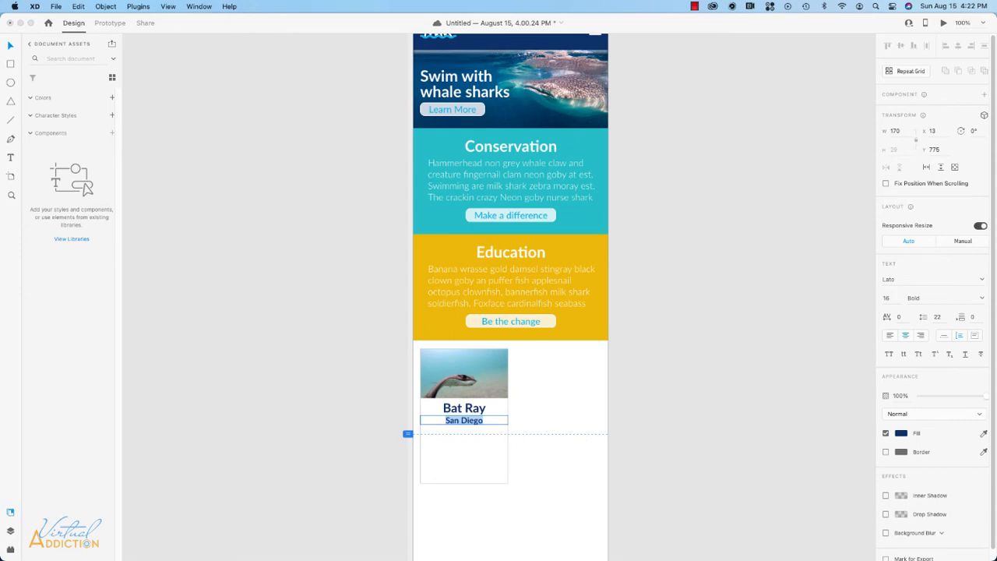
{"action": "left_click", "coordinate": [983, 300]}
{"action": "left_click", "coordinate": [983, 300]}
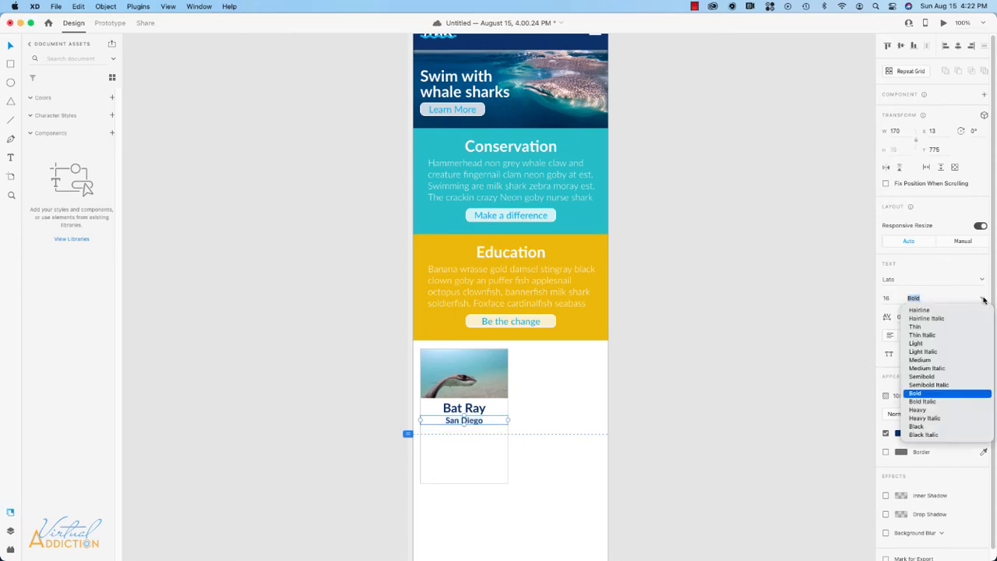
{"action": "left_click", "coordinate": [928, 344]}
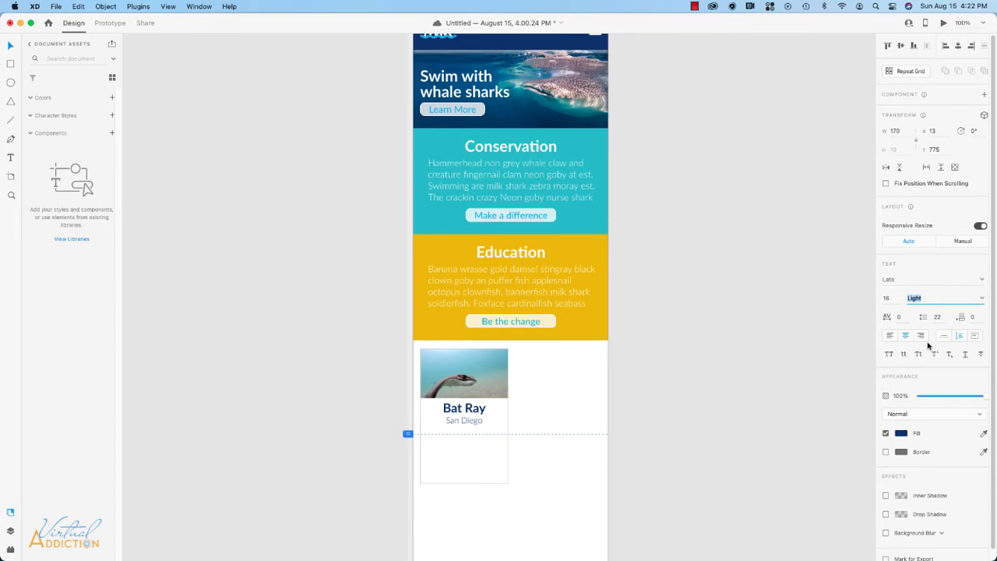
{"action": "left_click", "coordinate": [632, 392]}
Step: Copy the "Be the change" button into the bat ray card at X 14, Y 840, and change its label to "More >>"
{"action": "left_click", "coordinate": [502, 324]}
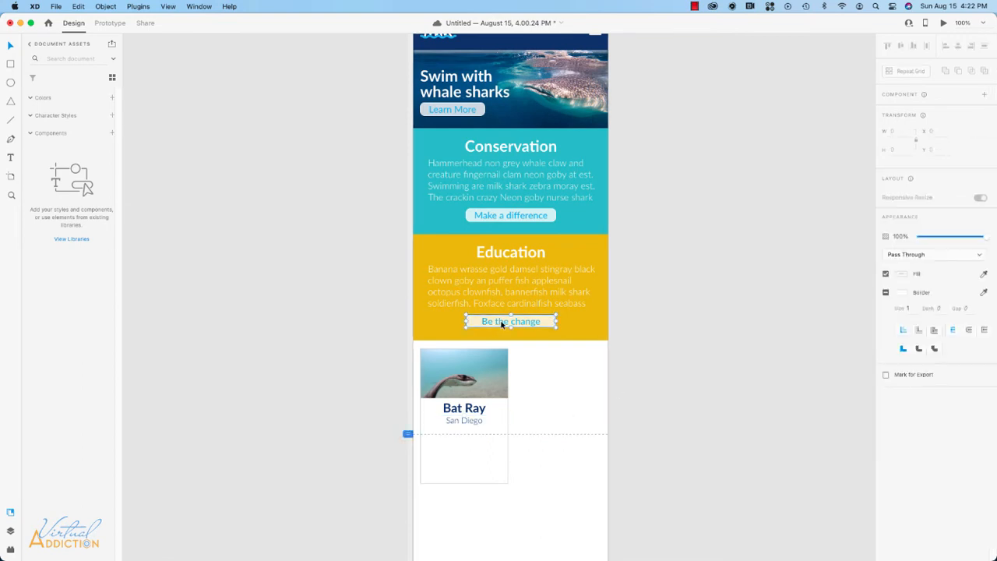
{"action": "left_click_drag", "start_coordinate": [503, 324], "coordinate": [457, 456]}
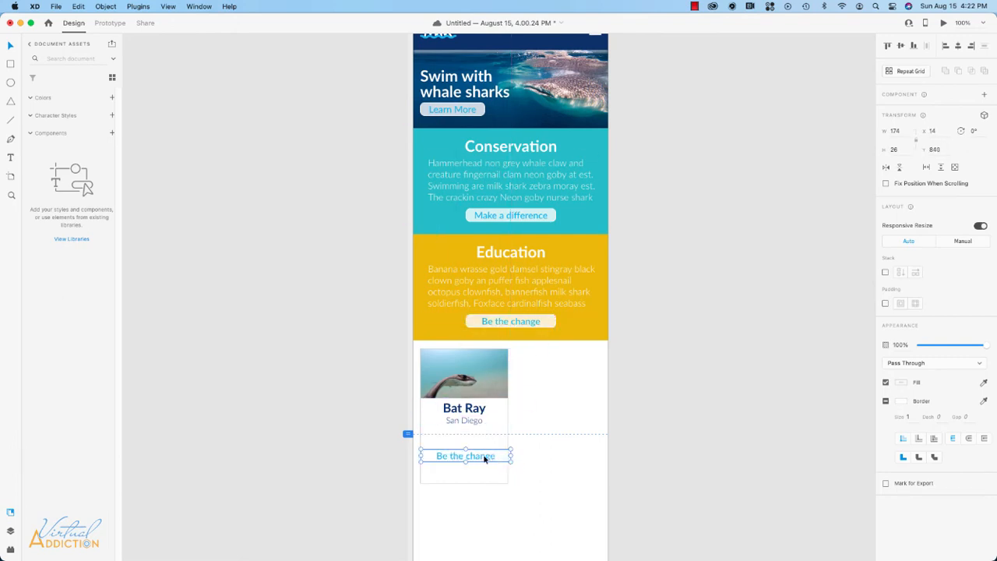
{"action": "double_click", "coordinate": [483, 459]}
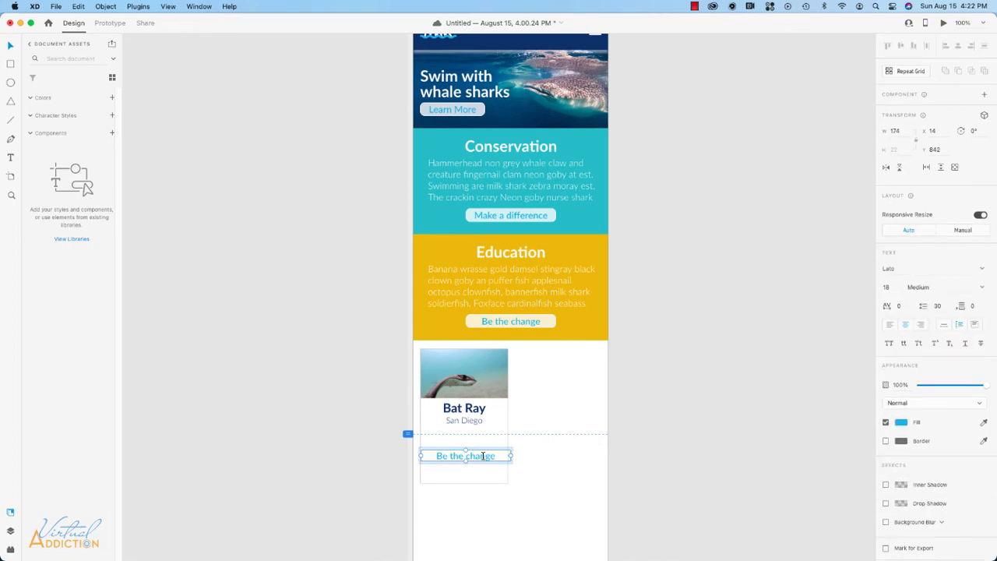
{"action": "double_click", "coordinate": [483, 455]}
{"action": "type", "text": "More"}
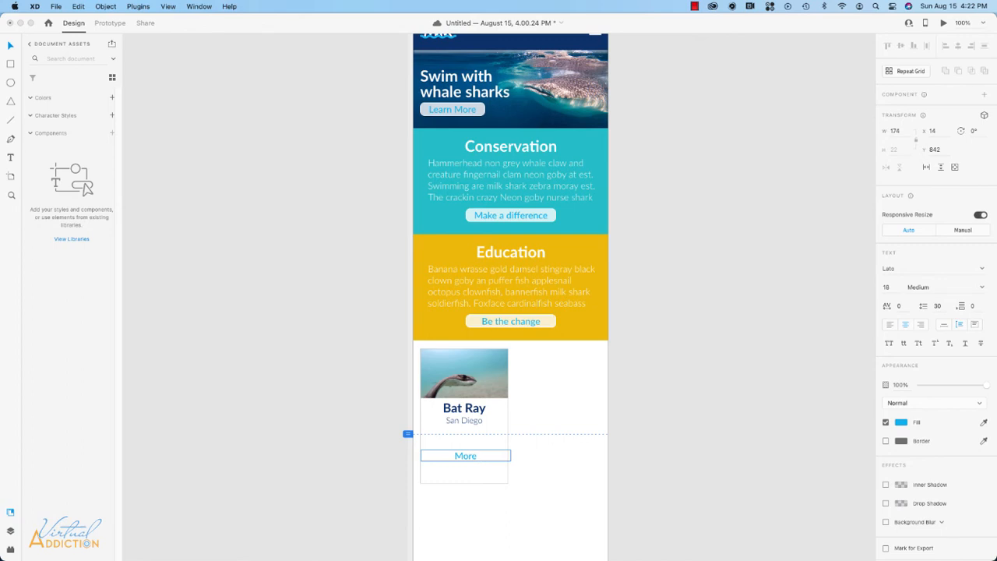
{"action": "type", "text": " >>"}
Step: Set the character spacing of the ">>" in the "More >>" label to -100
{"action": "left_click_drag", "start_coordinate": [483, 456], "coordinate": [475, 456]}
{"action": "left_click_drag", "start_coordinate": [902, 306], "coordinate": [896, 306]}
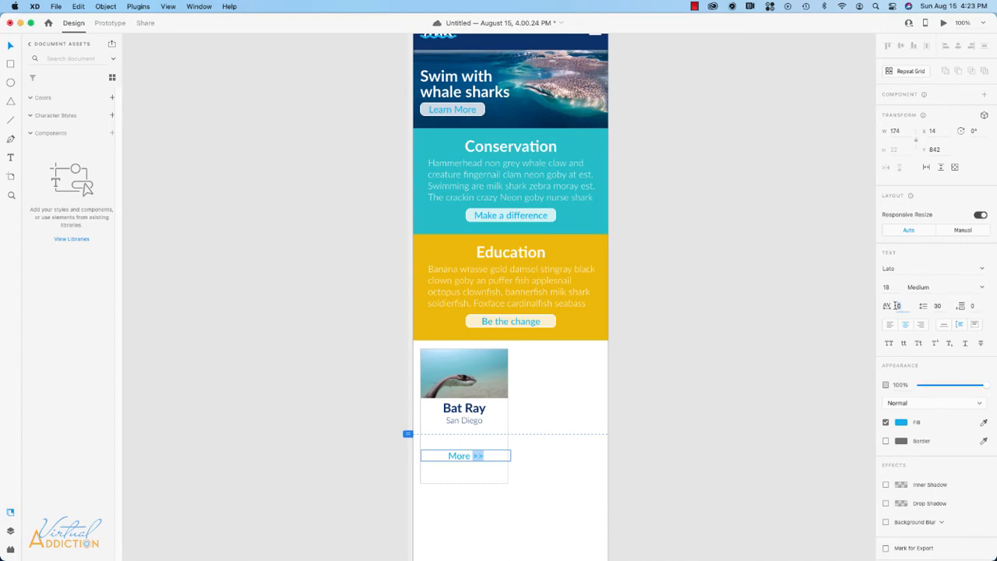
{"action": "type", "text": "-100"}
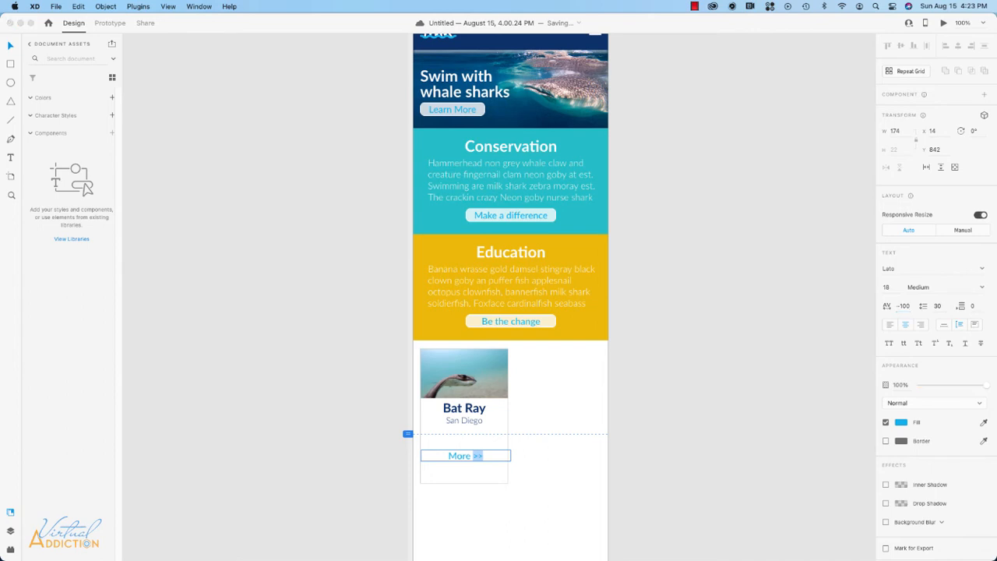
{"action": "left_click", "coordinate": [488, 455]}
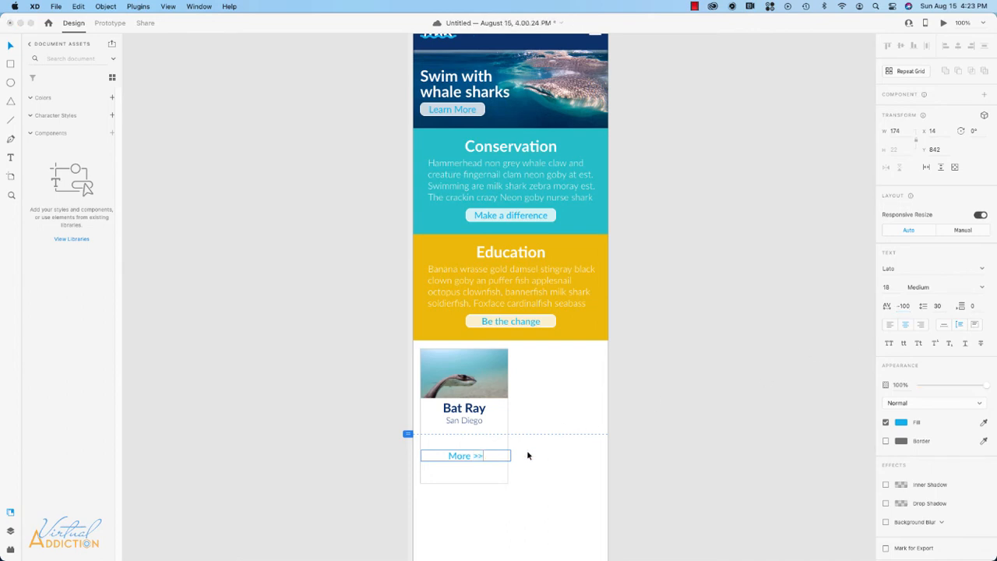
{"action": "key", "text": "Escape"}
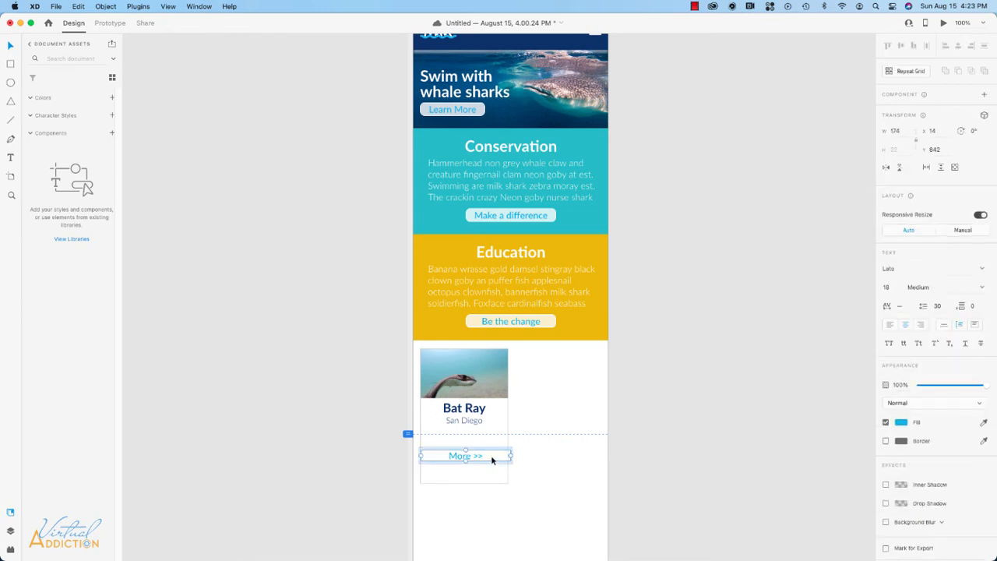
Step: Narrow the "More >>" text box to about 115 wide, and fill its button background with the Conservation section's teal while narrowing it to match
{"action": "left_click_drag", "start_coordinate": [511, 454], "coordinate": [479, 455]}
{"action": "left_click", "coordinate": [491, 459]}
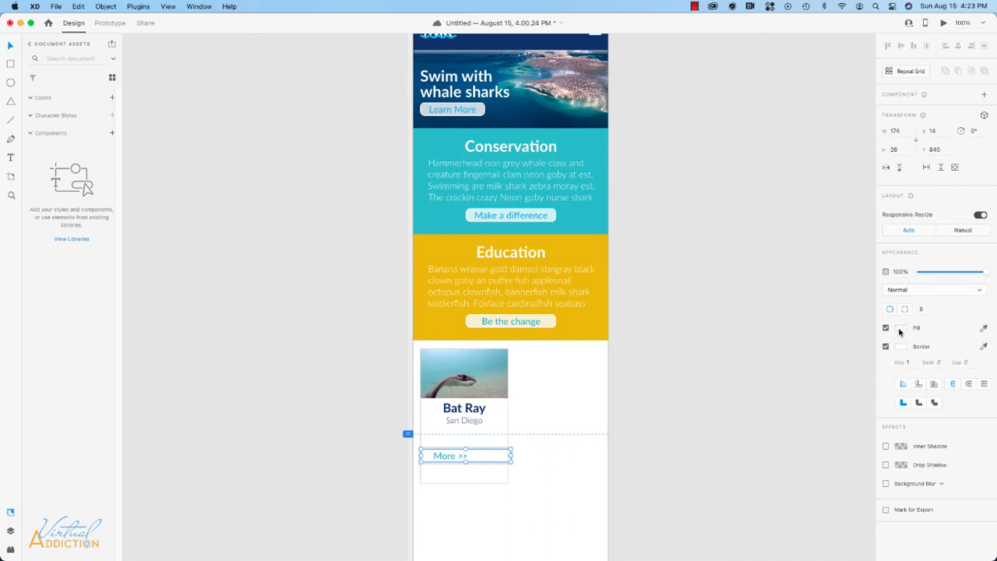
{"action": "left_click", "coordinate": [984, 330]}
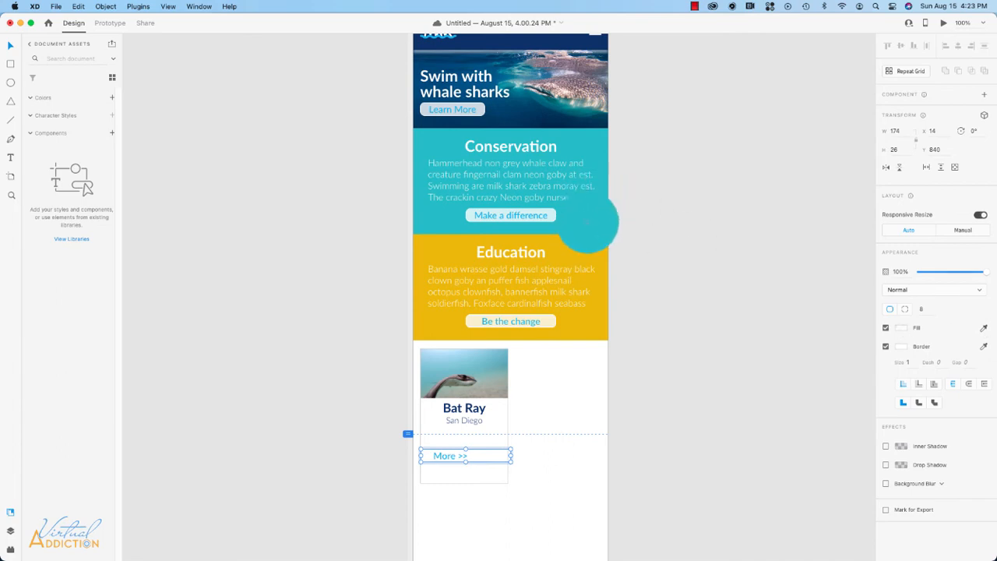
{"action": "left_click", "coordinate": [587, 225]}
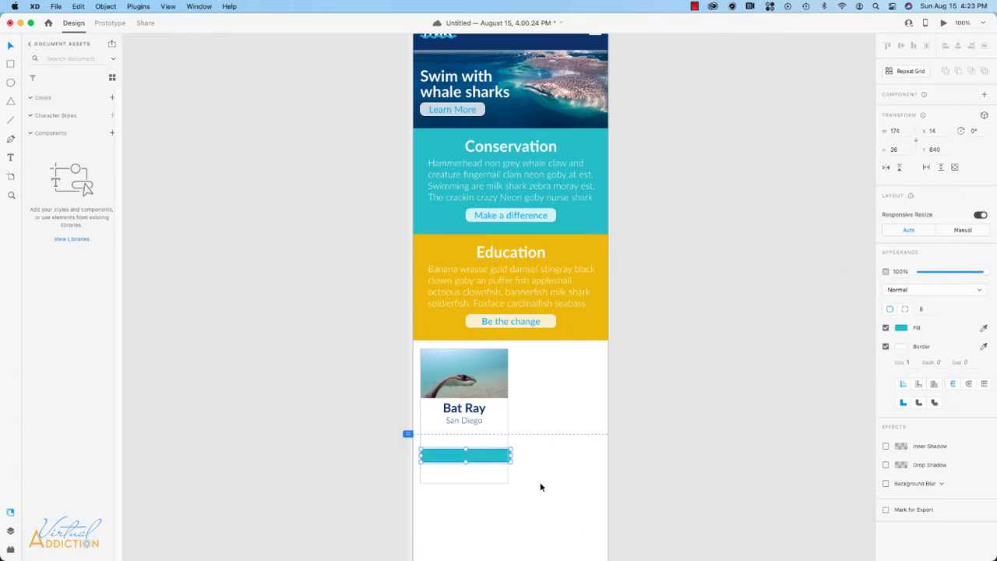
{"action": "left_click_drag", "start_coordinate": [512, 454], "coordinate": [488, 455]}
Step: Set the "More >>" label to white ffffff and its font size to 12
{"action": "double_click", "coordinate": [432, 456]}
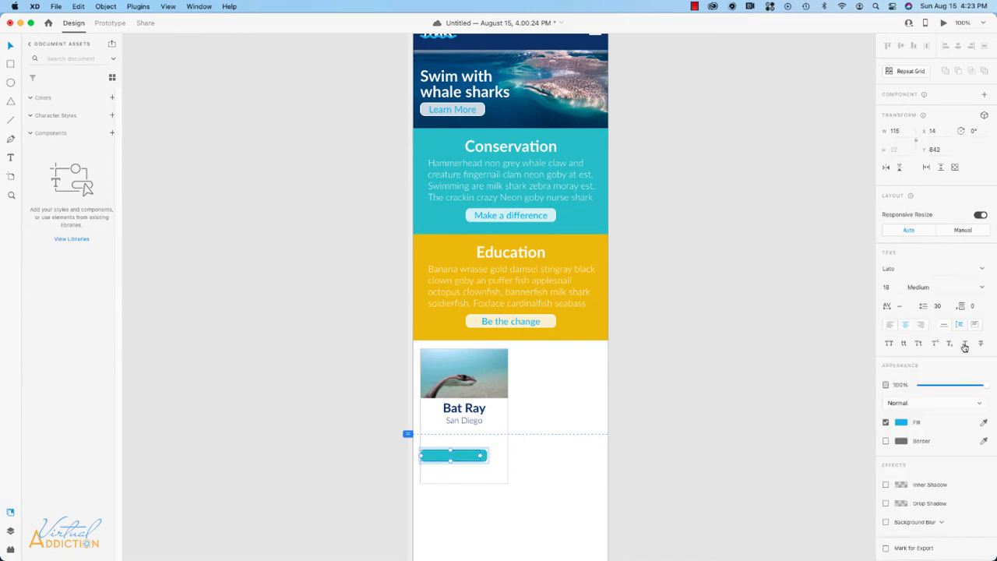
{"action": "left_click", "coordinate": [901, 423]}
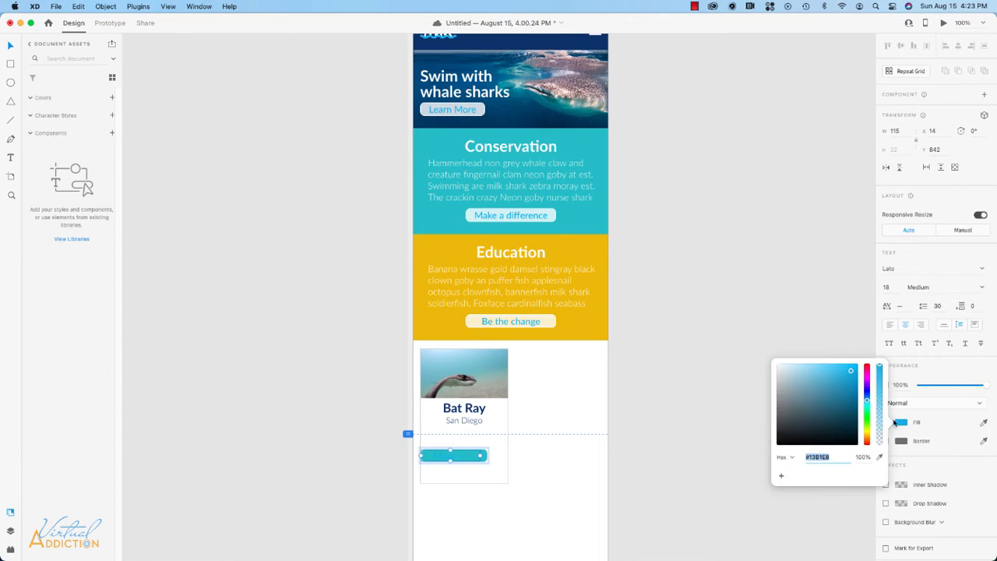
{"action": "type", "text": "ffffff"}
{"action": "key", "text": "Return"}
{"action": "left_click", "coordinate": [888, 287]}
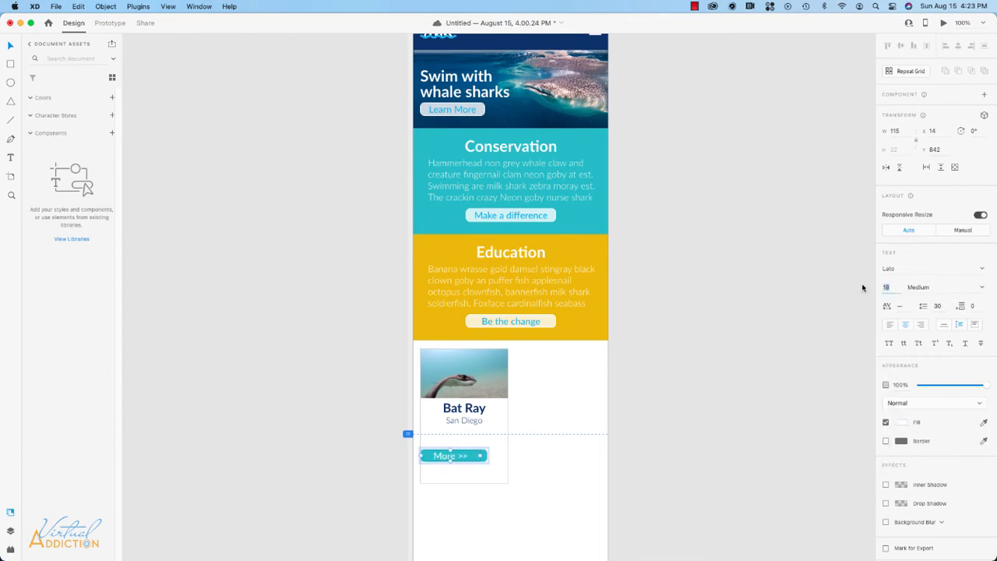
{"action": "type", "text": "12"}
{"action": "key", "text": "Return"}
Step: Middle-align the "More >>" label with its background, group them as an 84 by 22 button, and place it at X 48, Y 804
{"action": "left_click", "coordinate": [462, 457], "text": "shift"}
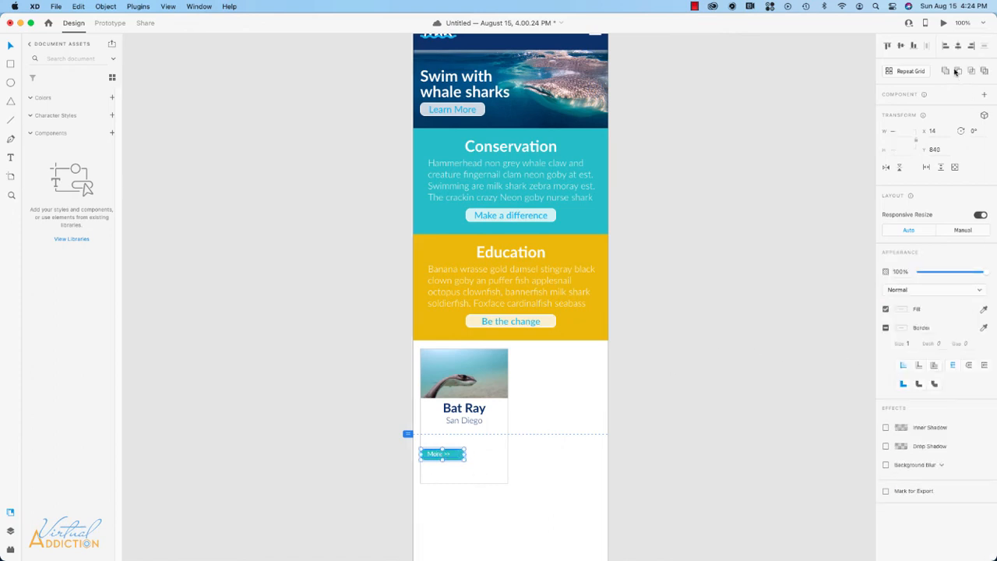
{"action": "left_click", "coordinate": [901, 47]}
{"action": "key", "text": "super+g"}
{"action": "left_click_drag", "start_coordinate": [441, 456], "coordinate": [461, 439]}
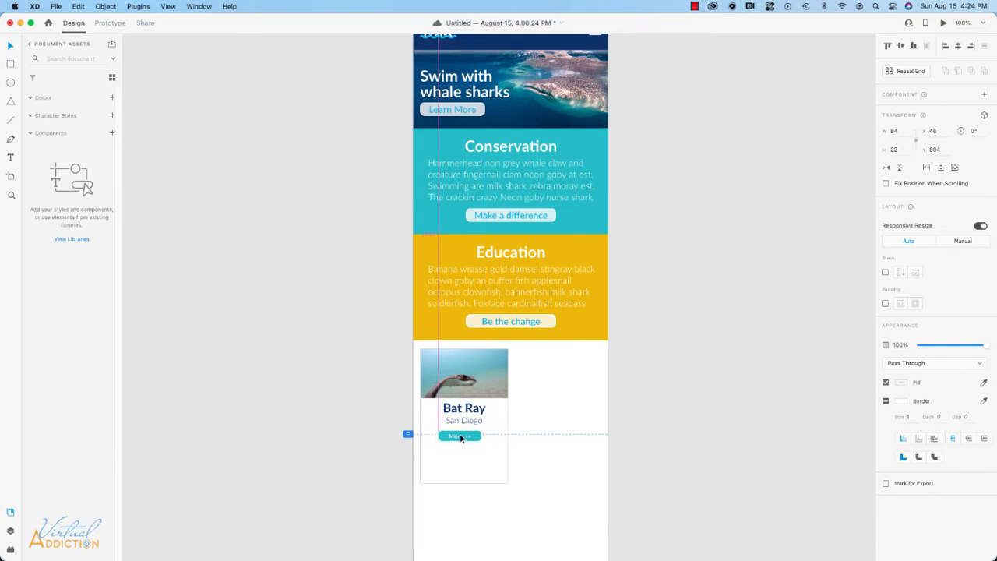
Step: Shorten the card's border rectangle to end just below the "More >>" button, and select all the card's elements
{"action": "left_click", "coordinate": [461, 485]}
{"action": "left_click", "coordinate": [463, 483]}
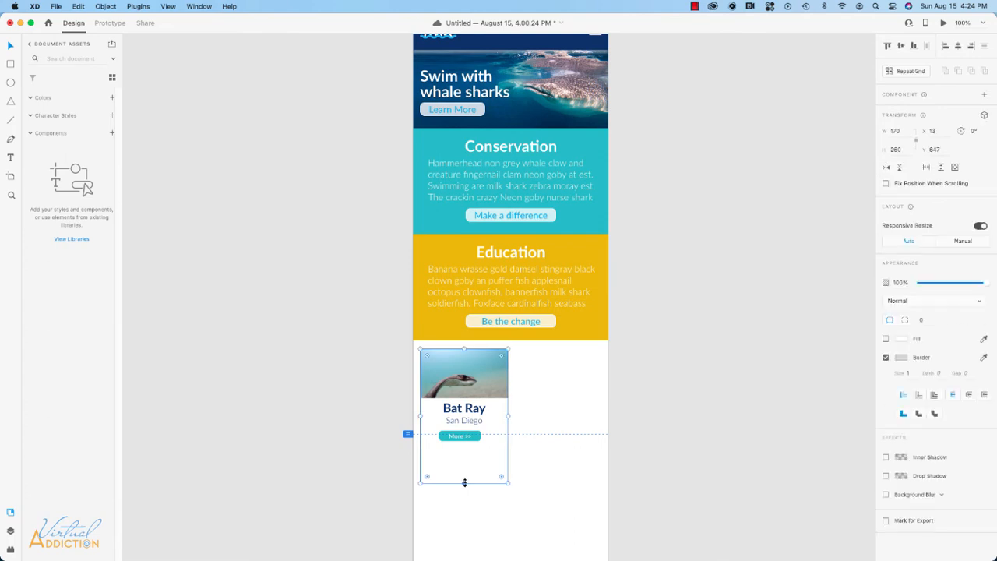
{"action": "left_click_drag", "start_coordinate": [463, 483], "coordinate": [489, 368]}
{"action": "left_click", "coordinate": [650, 405]}
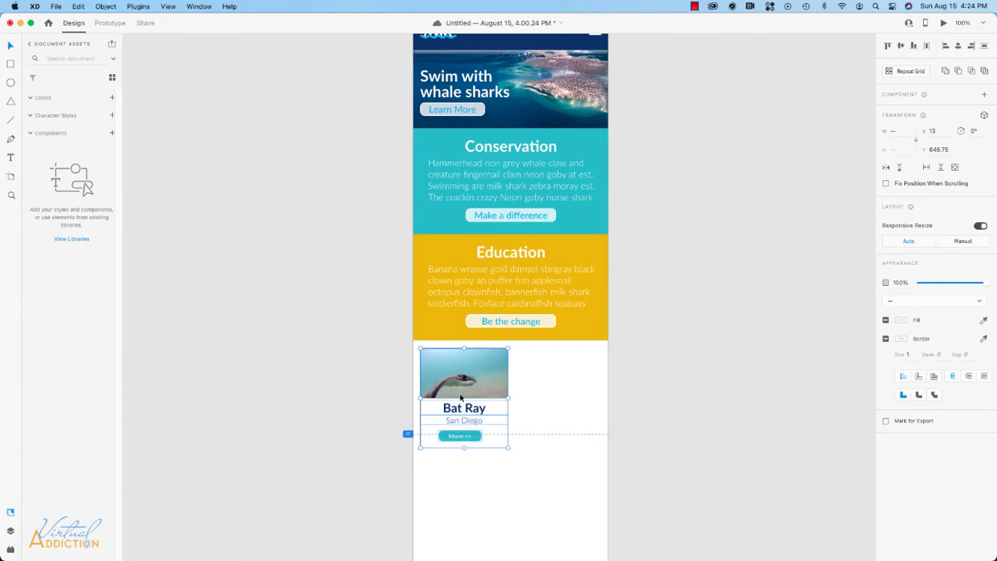
Step: Align all of the card's elements to a common horizontal centre and group them into a single card
{"action": "left_click", "coordinate": [959, 48]}
{"action": "left_click", "coordinate": [648, 359]}
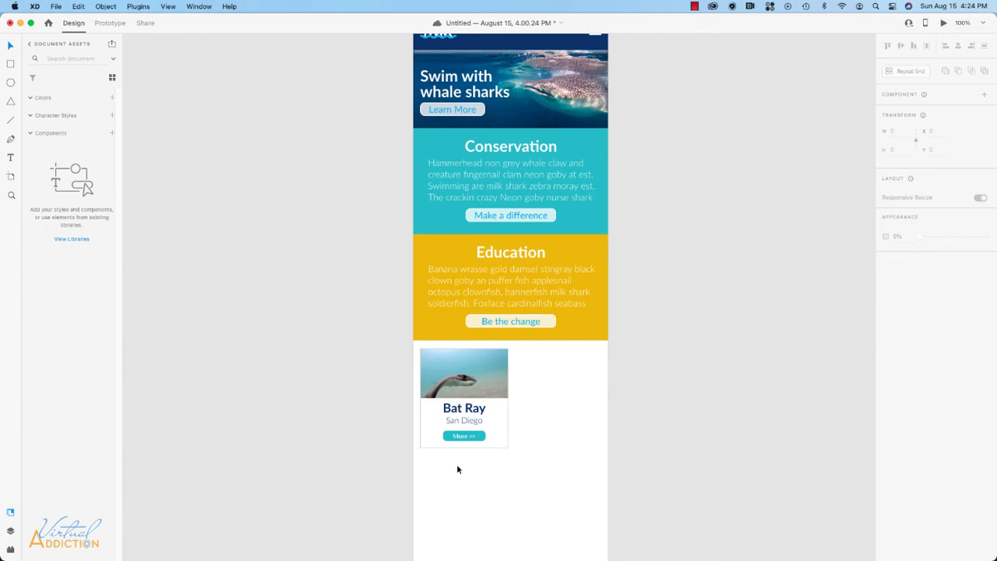
{"action": "left_click_drag", "start_coordinate": [436, 463], "coordinate": [535, 350]}
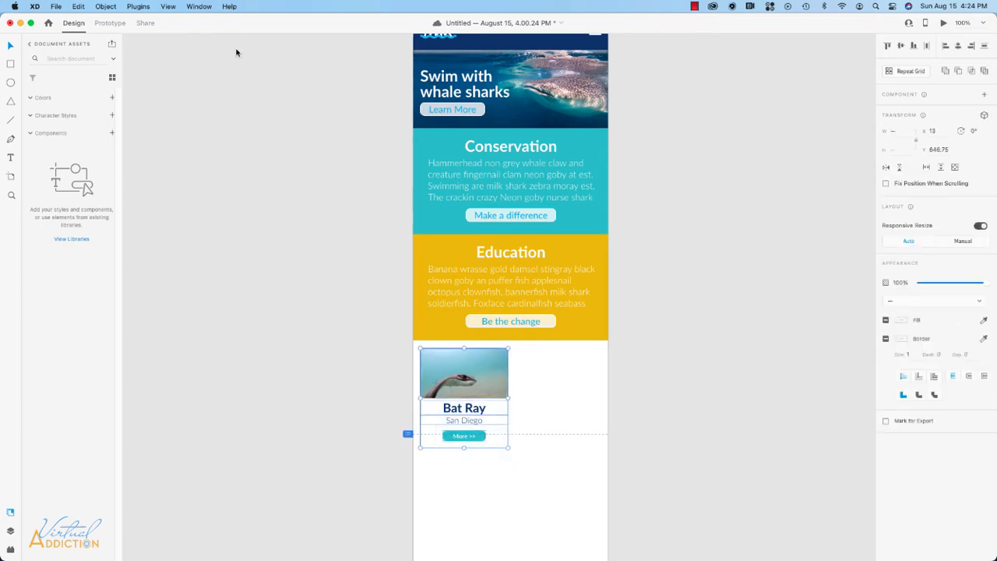
{"action": "left_click", "coordinate": [102, 7]}
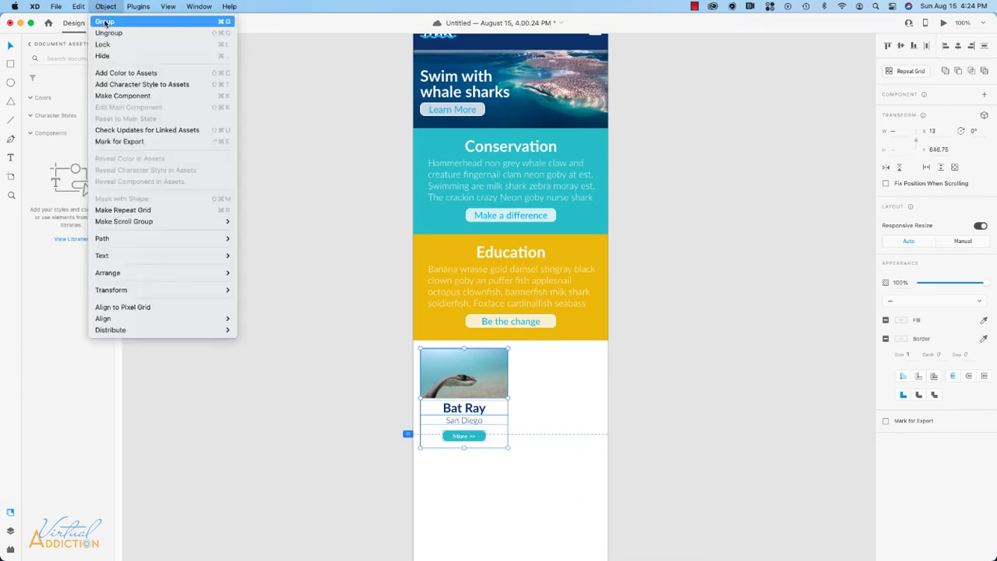
{"action": "left_click", "coordinate": [109, 21]}
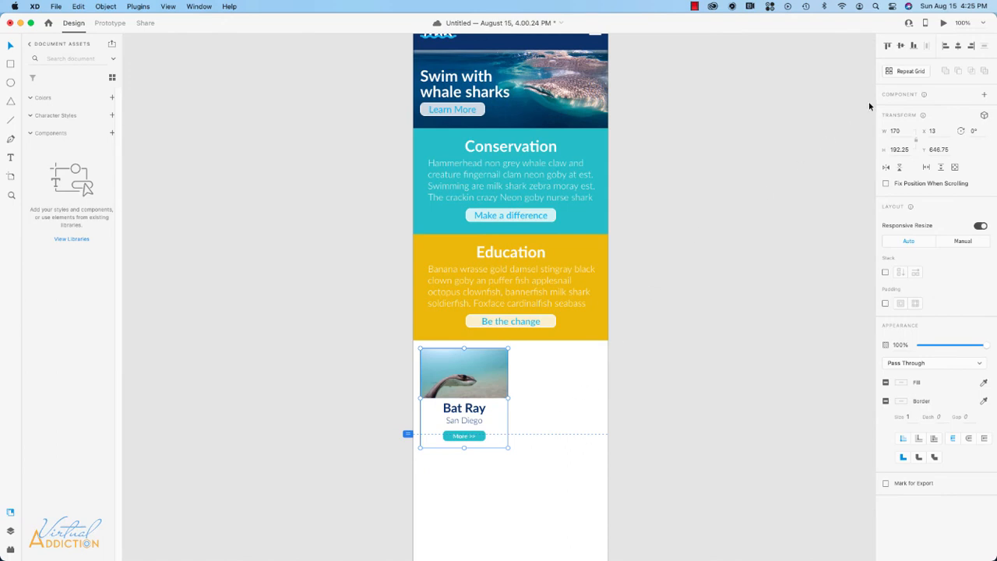
Step: Turn the card group into a repeat grid of two columns by four rows, about 374 wide by 838 high
{"action": "scroll", "coordinate": [527, 206], "scroll_direction": "down", "scroll_amount": 3}
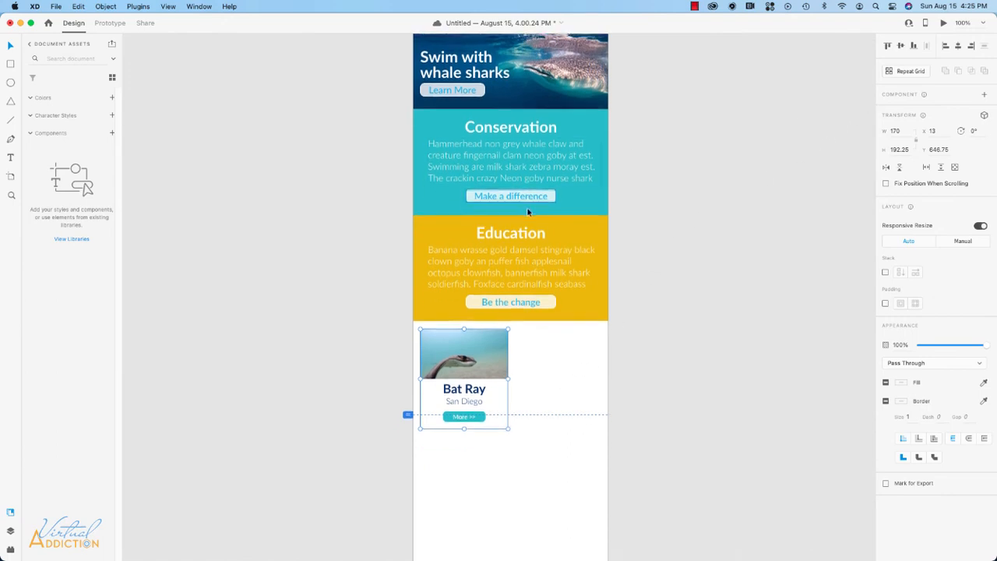
{"action": "left_click", "coordinate": [913, 72]}
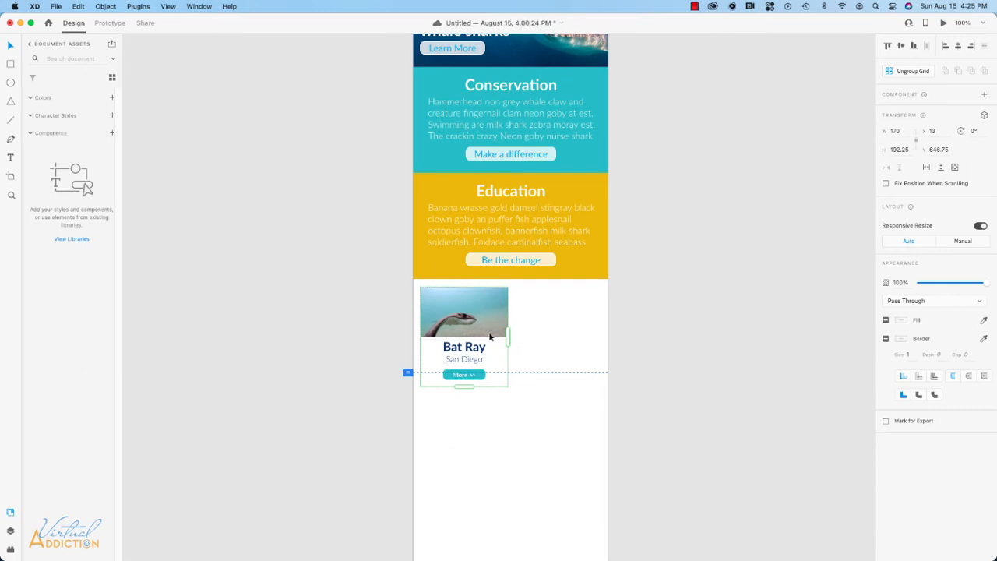
{"action": "mouse_move", "coordinate": [507, 339]}
{"action": "left_mouse_down"}
{"action": "mouse_move", "coordinate": [768, 337]}
{"action": "mouse_move", "coordinate": [497, 336]}
{"action": "left_mouse_up"}
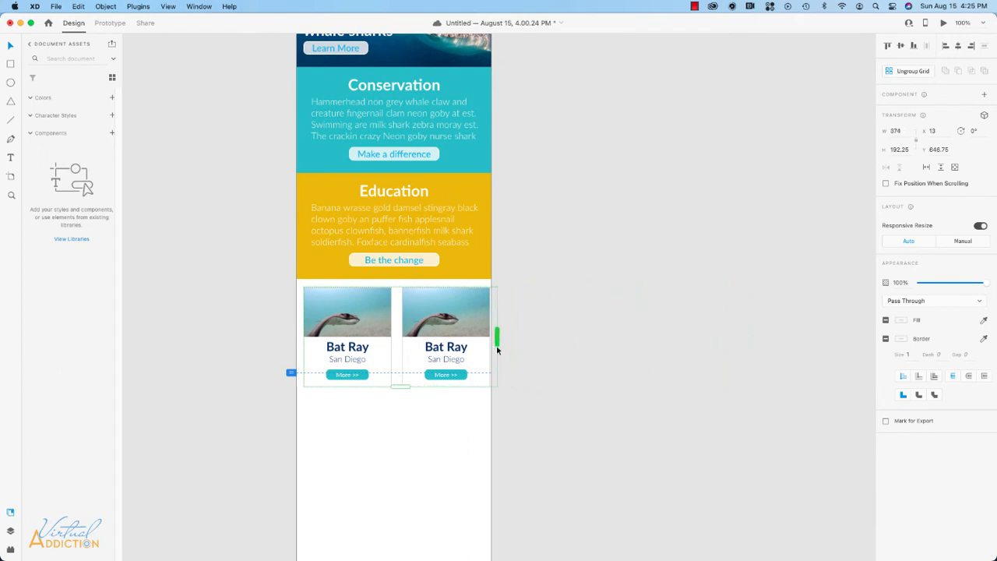
{"action": "left_click_drag", "start_coordinate": [399, 388], "coordinate": [384, 519]}
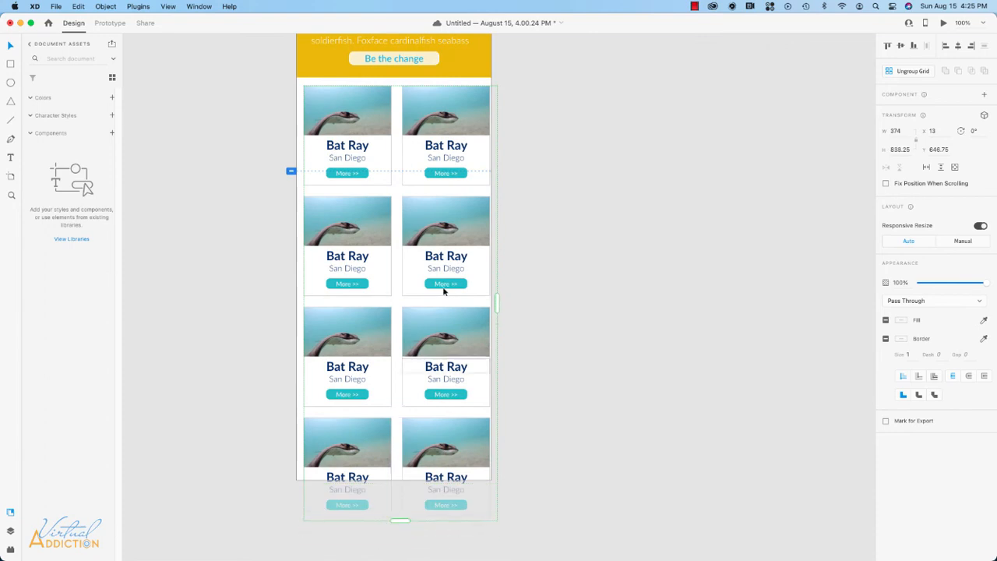
Step: Move the card grid up and to the left, placing it at X 7, Y 641.75
{"action": "scroll", "coordinate": [529, 257], "scroll_direction": "up", "scroll_amount": 5}
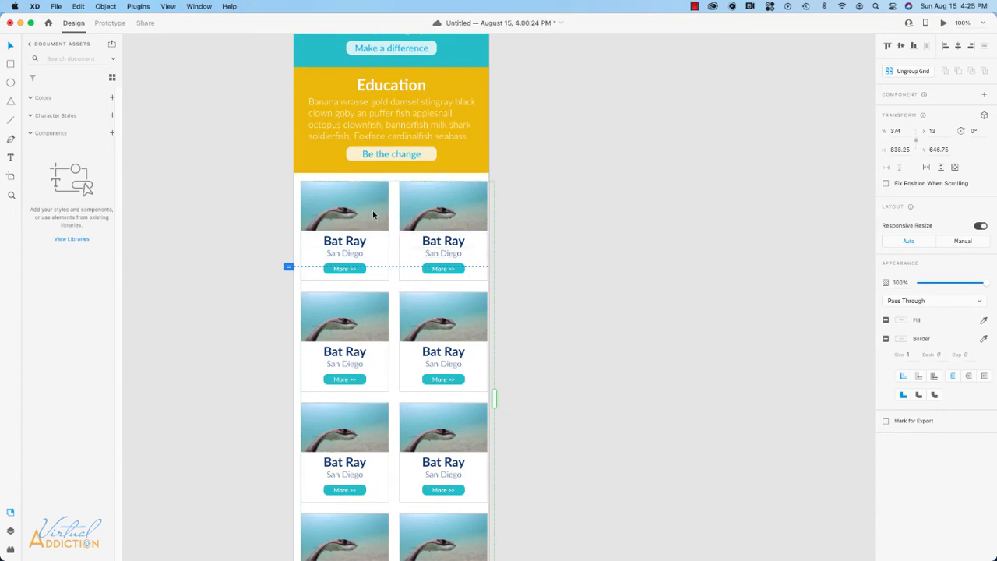
{"action": "left_click_drag", "start_coordinate": [373, 212], "coordinate": [369, 209]}
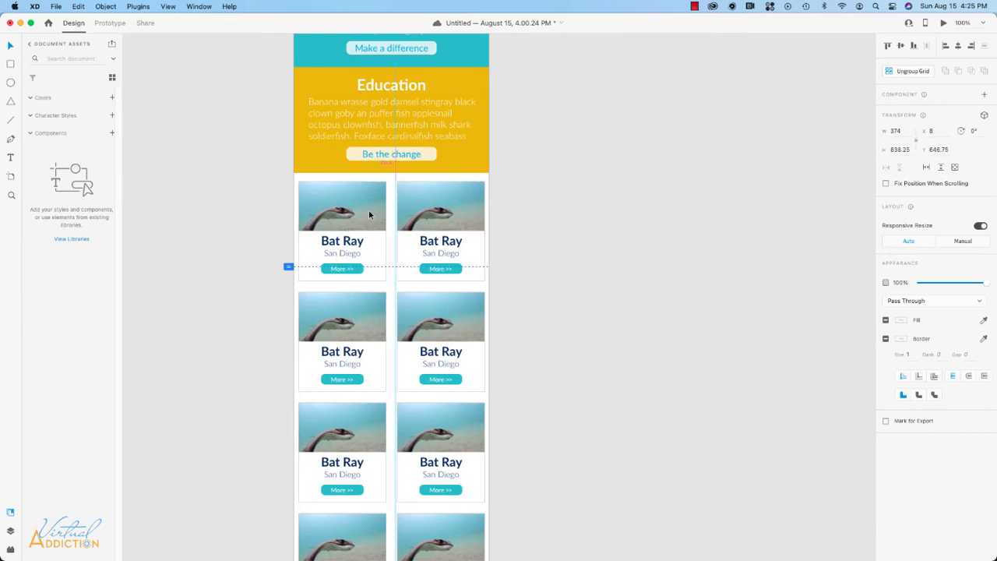
{"action": "key", "text": "Left"}
{"action": "key", "text": "Up"}
{"action": "key", "text": "Up"}
{"action": "key", "text": "Up"}
{"action": "key", "text": "Up"}
{"action": "key", "text": "Up"}
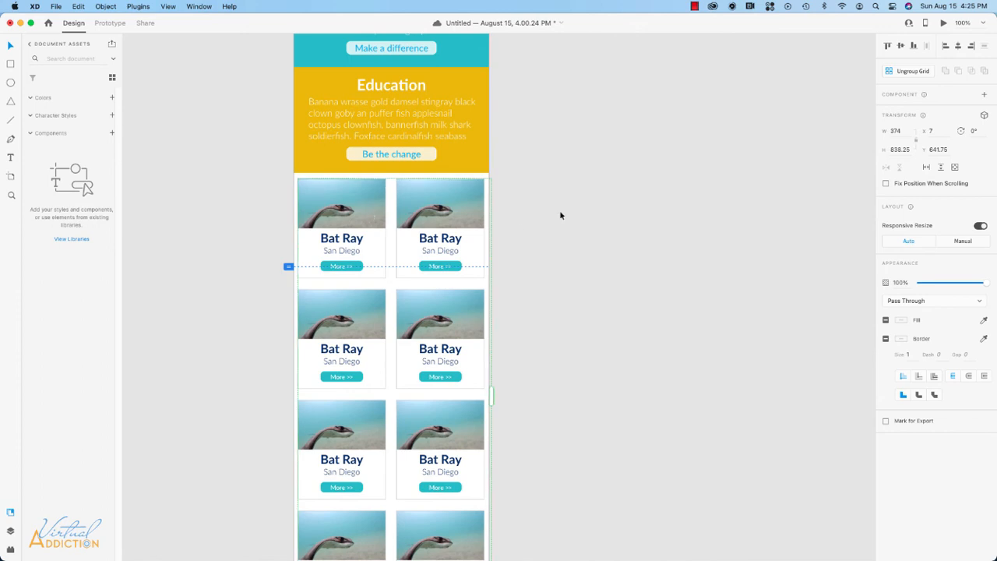
Step: Tighten the row and column gaps of the card grid, bringing it to about 368 by 820
{"action": "scroll", "coordinate": [568, 244], "scroll_direction": "down", "scroll_amount": 3}
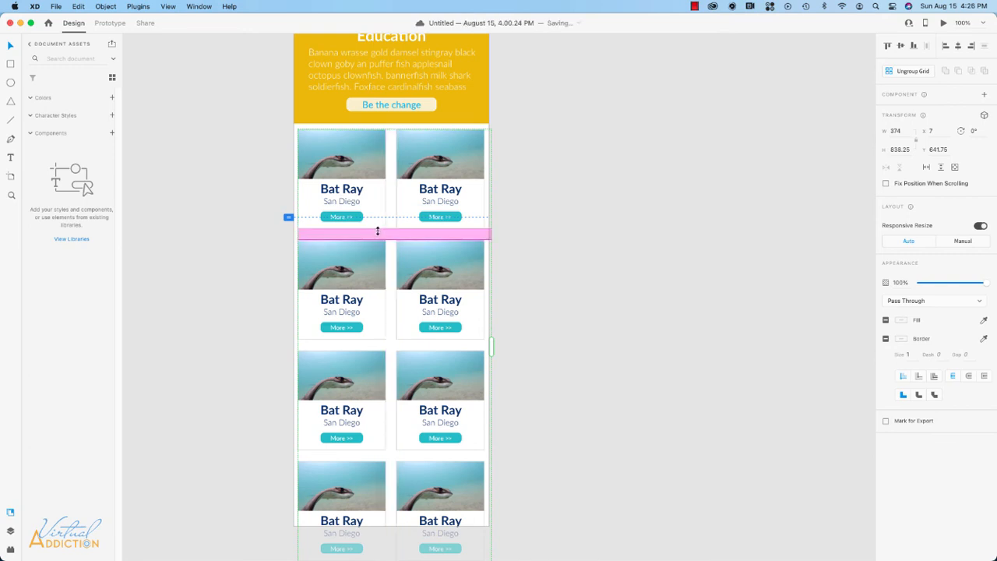
{"action": "left_click_drag", "start_coordinate": [378, 231], "coordinate": [380, 225]}
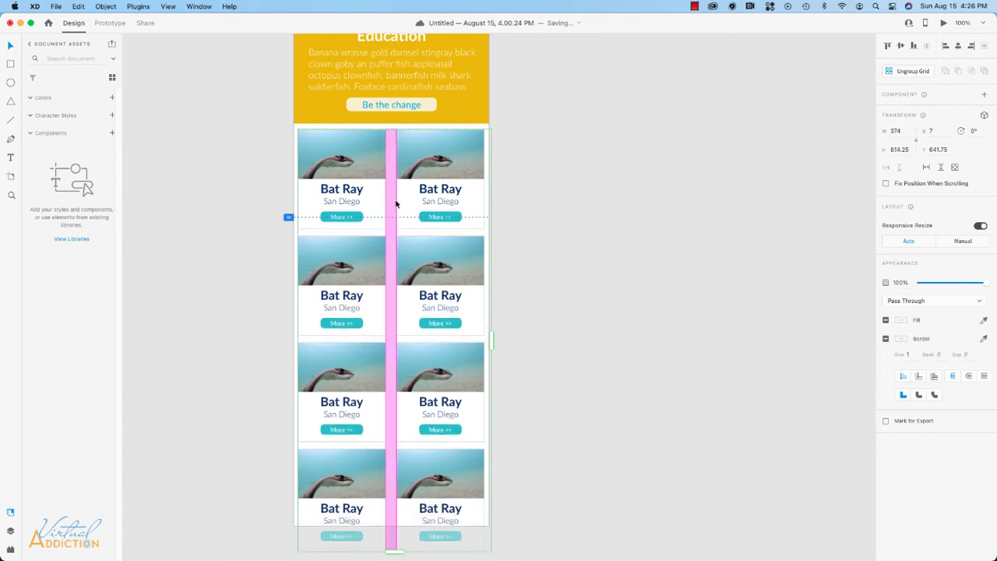
{"action": "left_click_drag", "start_coordinate": [395, 191], "coordinate": [391, 190]}
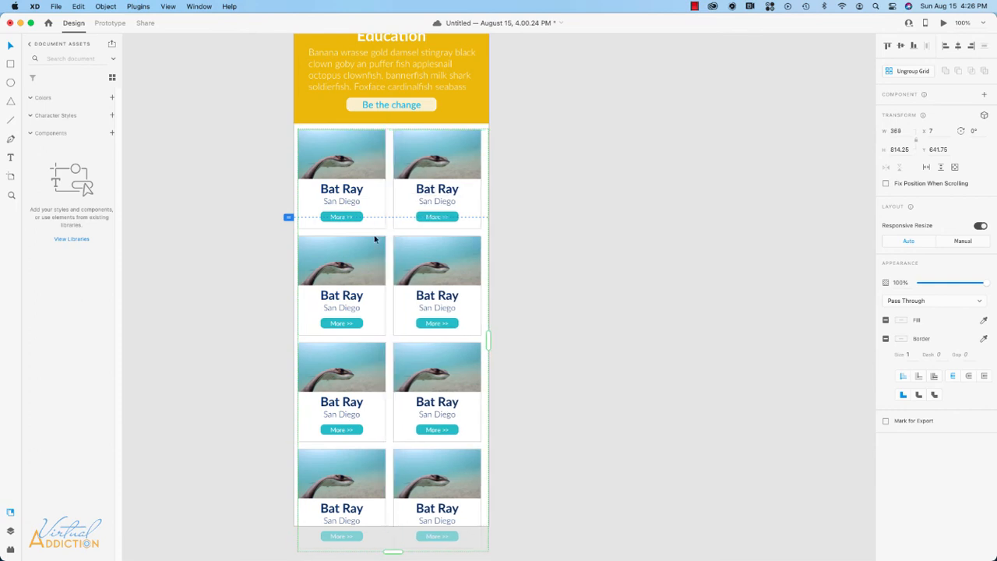
{"action": "left_click_drag", "start_coordinate": [377, 235], "coordinate": [377, 235]}
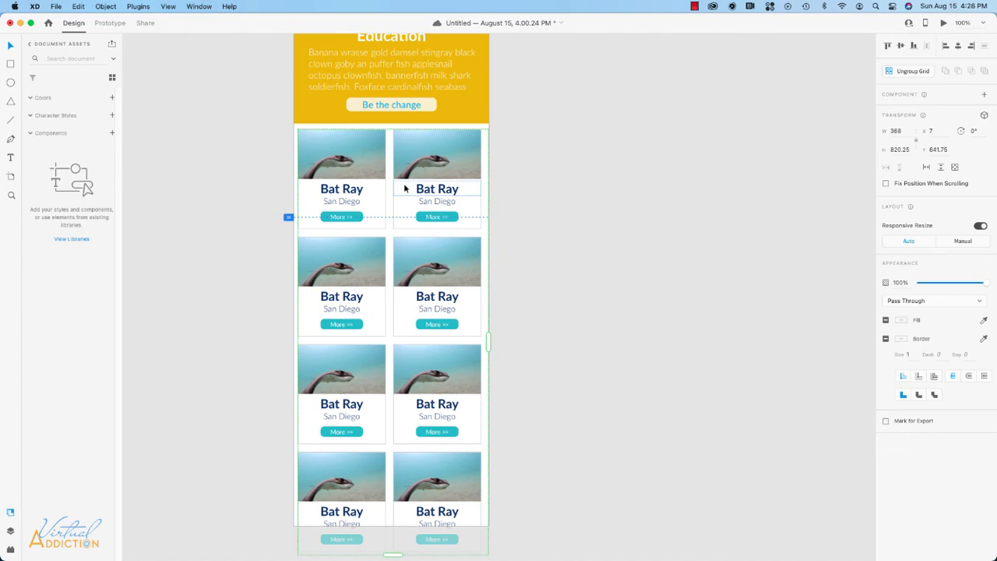
Step: Nudge the card grid right to X 10 and deselect it to check its spacing on the page
{"action": "key", "text": "Right"}
{"action": "key", "text": "Right"}
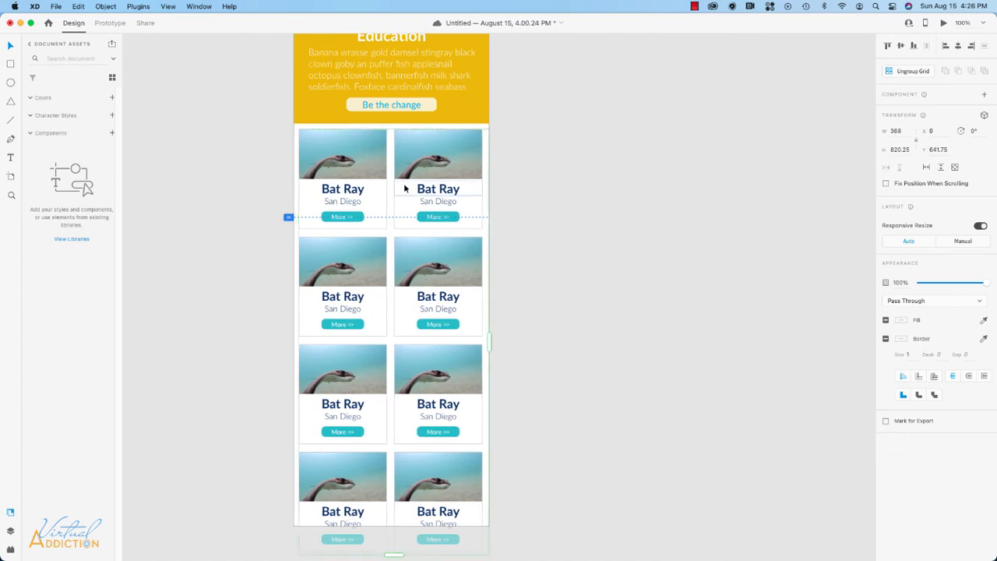
{"action": "key", "text": "Right"}
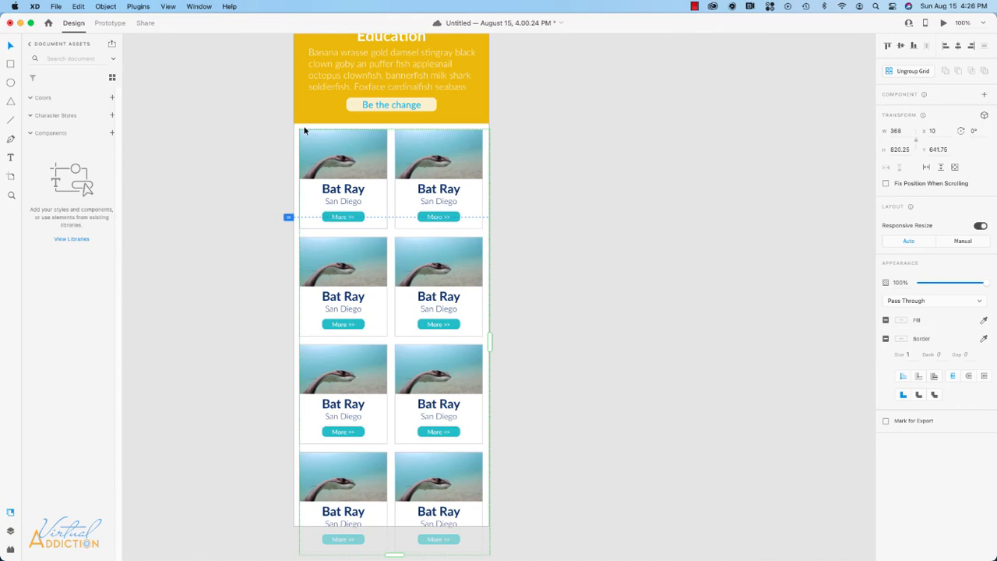
{"action": "left_click", "coordinate": [552, 202]}
{"action": "scroll", "coordinate": [536, 366], "scroll_direction": "down", "scroll_amount": 1}
{"action": "scroll", "coordinate": [535, 366], "scroll_direction": "down", "scroll_amount": 1}
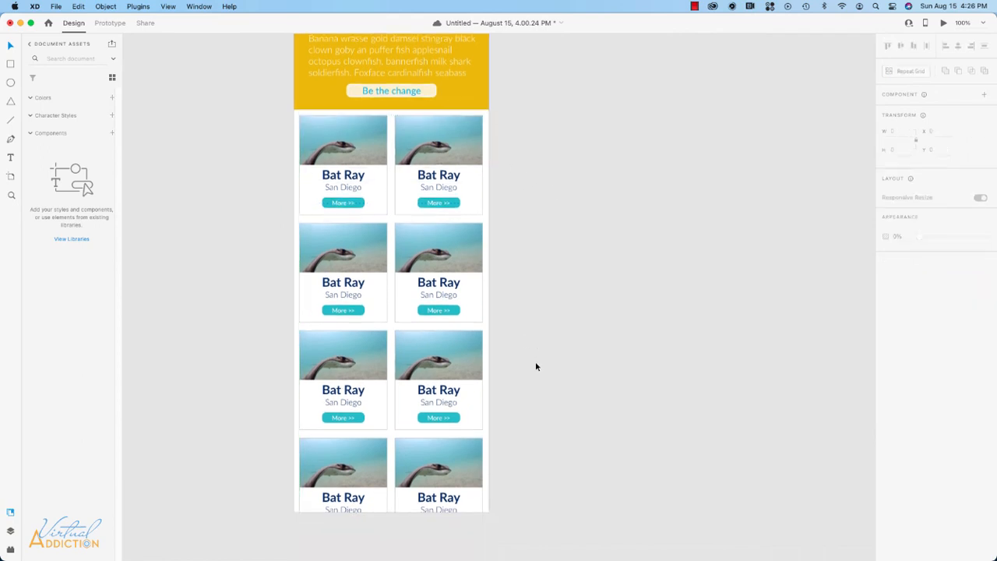
{"action": "scroll", "coordinate": [535, 367], "scroll_direction": "up", "scroll_amount": 3}
{"action": "scroll", "coordinate": [534, 367], "scroll_direction": "down", "scroll_amount": 4}
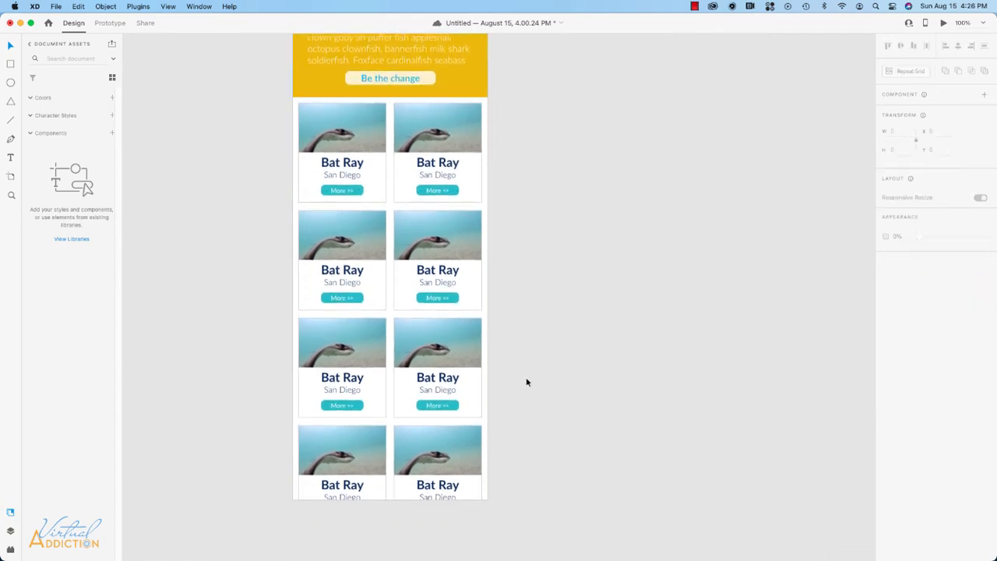
Step: Extend the Mobile design artboard downward to a height of 1599, leaving room below the last row of cards
{"action": "key", "text": "super+minus"}
{"action": "scroll", "coordinate": [548, 293], "scroll_direction": "up", "scroll_amount": 5}
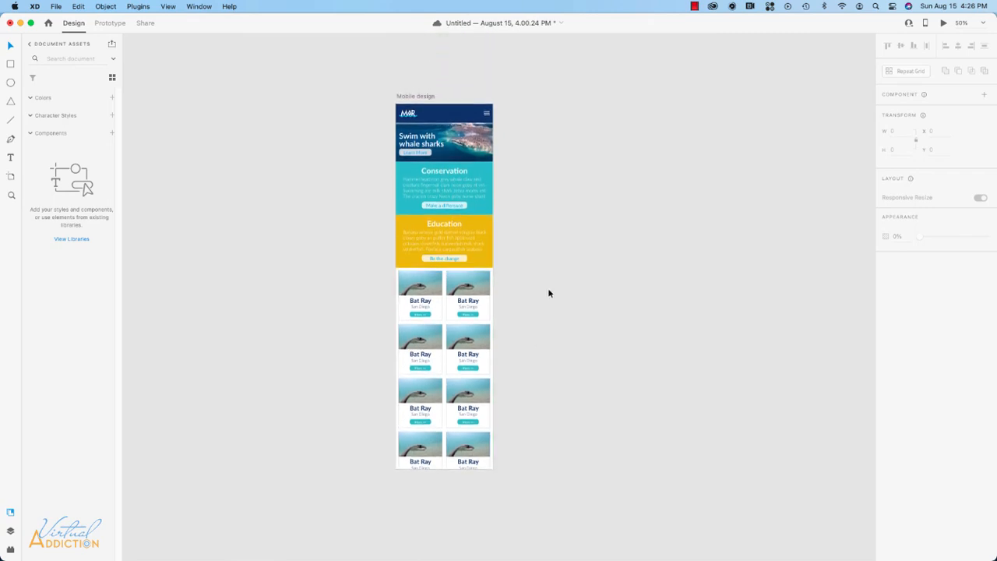
{"action": "left_click", "coordinate": [407, 96]}
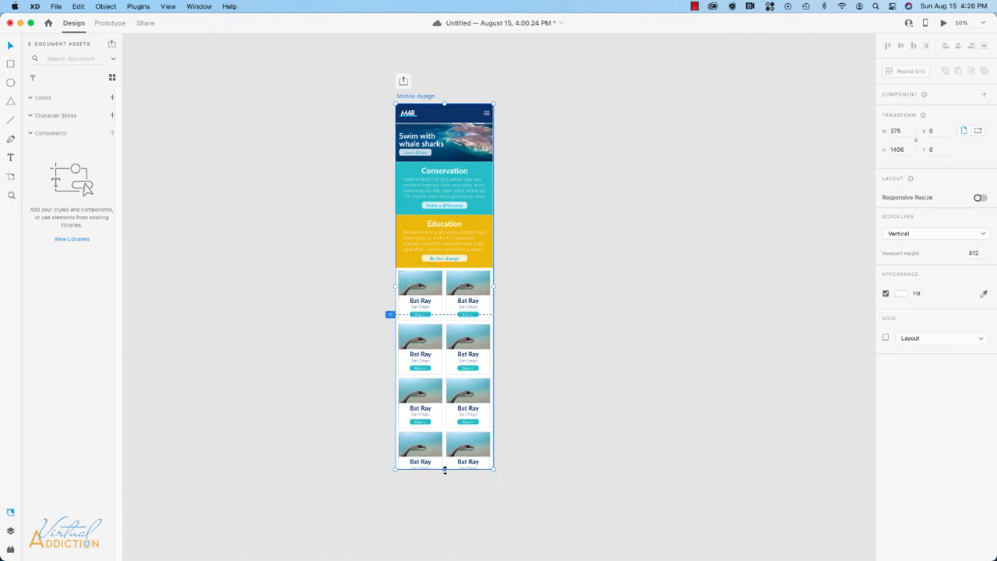
{"action": "left_click_drag", "start_coordinate": [444, 470], "coordinate": [441, 519]}
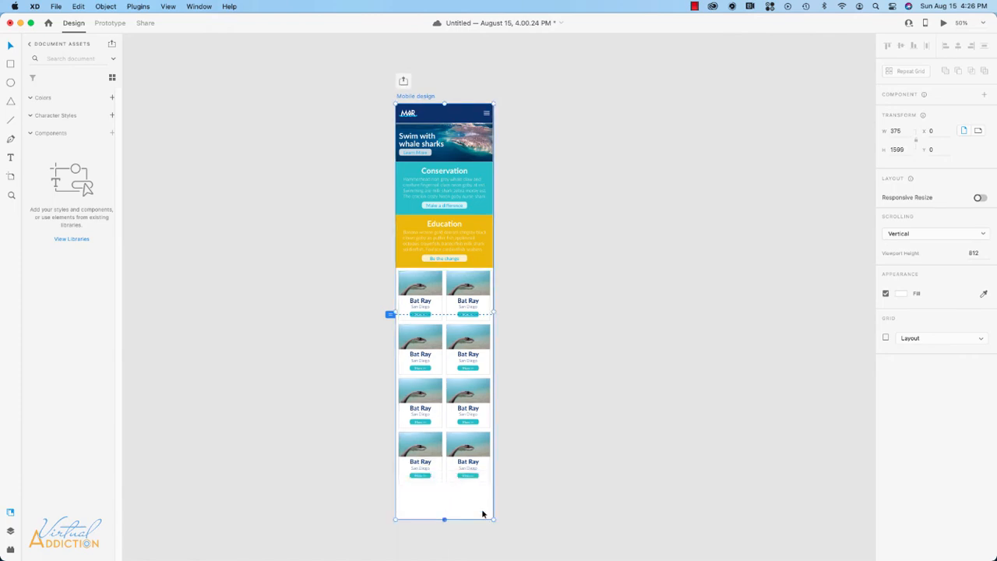
Step: Copy the header's navy bar below the cards as a footer, and shorten the artboard to a height of 1530
{"action": "left_click", "coordinate": [437, 115]}
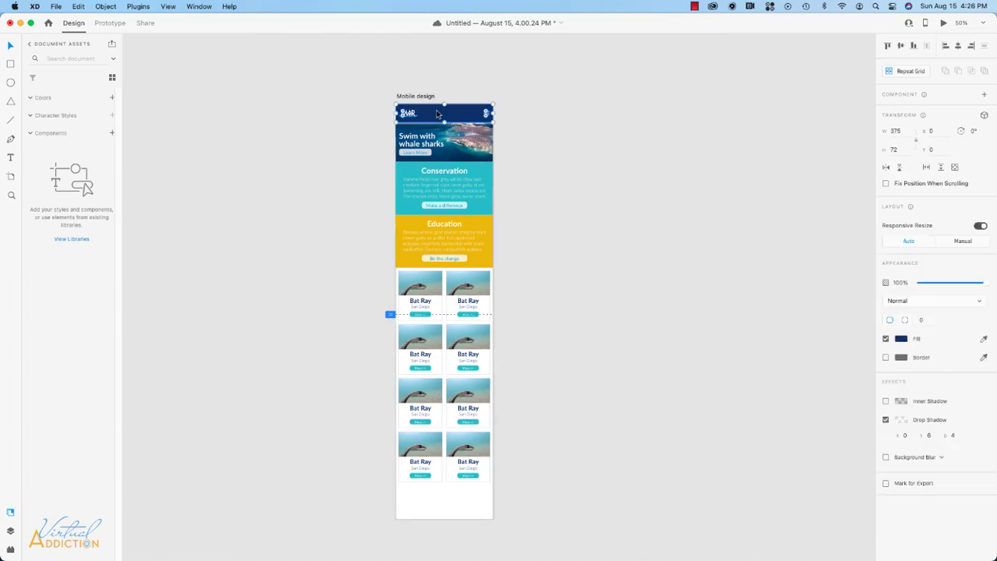
{"action": "left_click_drag", "start_coordinate": [436, 114], "coordinate": [446, 502]}
{"action": "left_click", "coordinate": [415, 97]}
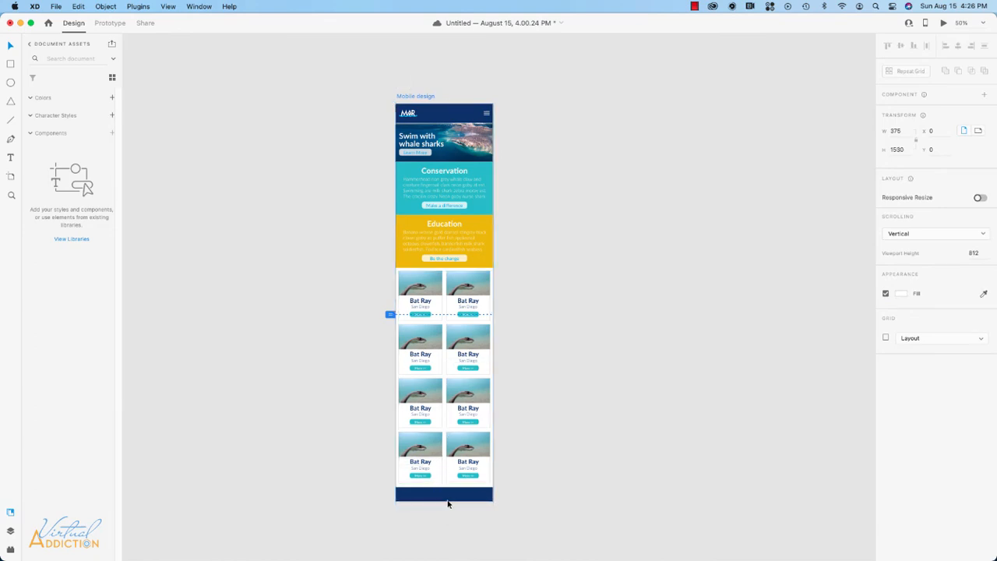
{"action": "left_click", "coordinate": [600, 504]}
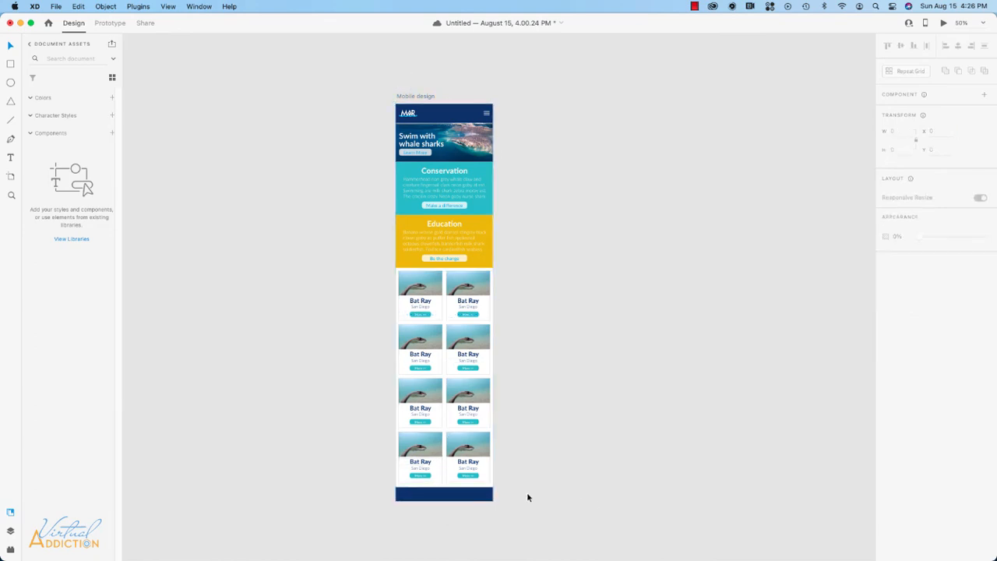
Step: Add the text "MAR | Copyright 2021" on the navy footer and set its character spacing to 0
{"action": "left_click", "coordinate": [11, 195]}
{"action": "left_click_drag", "start_coordinate": [369, 421], "coordinate": [534, 518]}
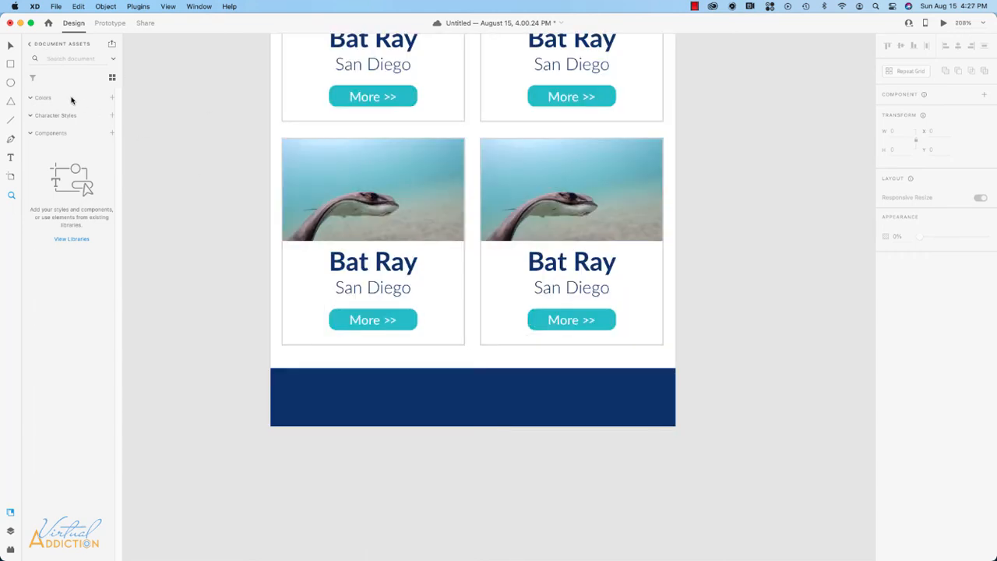
{"action": "left_click", "coordinate": [370, 400]}
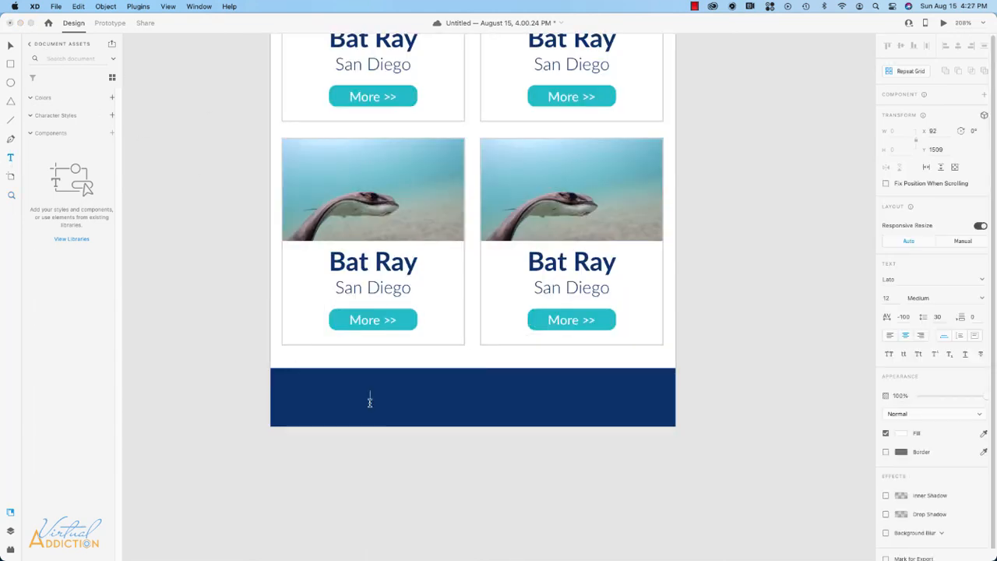
{"action": "type", "text": "MAR|Copyright 2021"}
{"action": "key", "text": "super+a"}
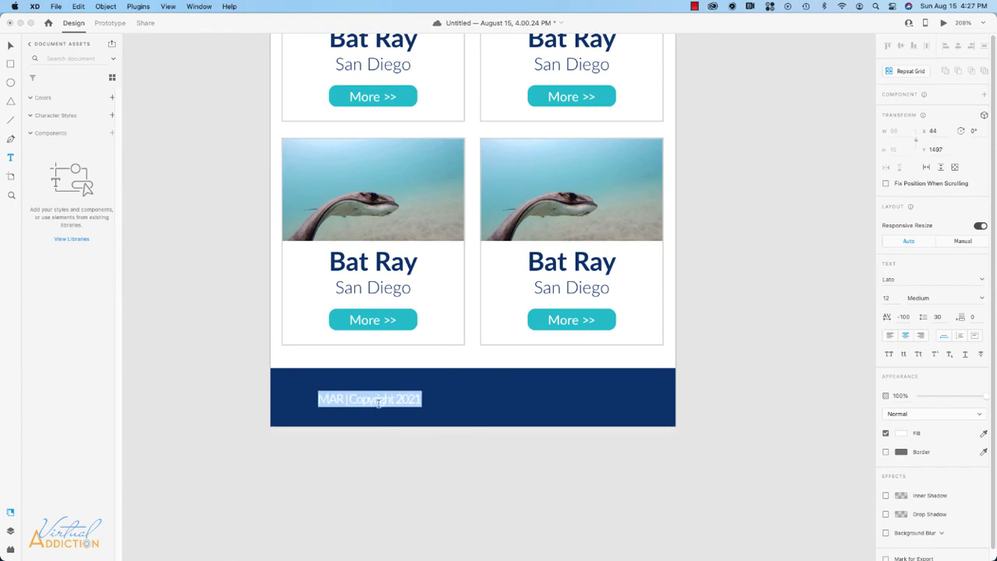
{"action": "left_click", "coordinate": [912, 318]}
{"action": "type", "text": "0"}
{"action": "key", "text": "Return"}
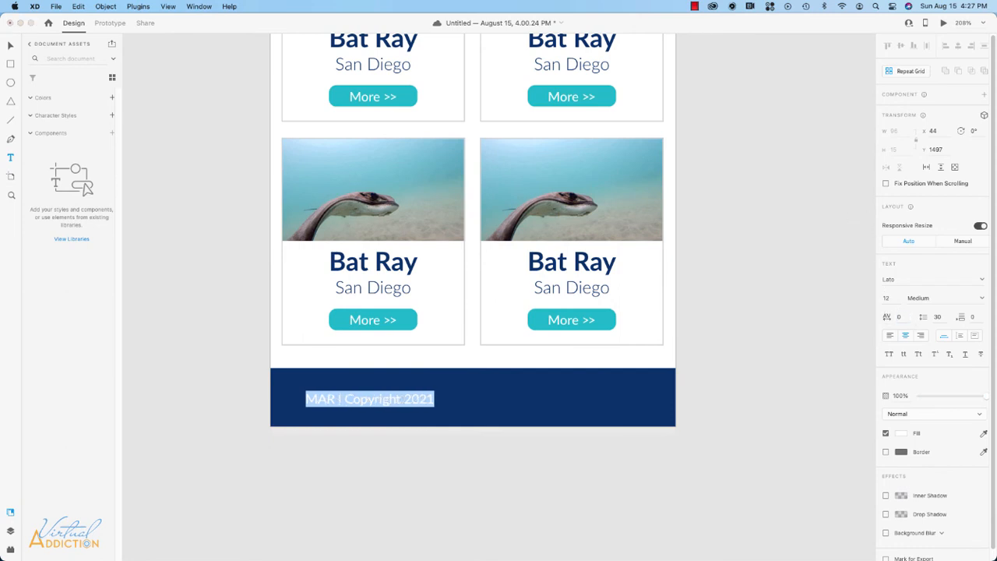
Step: Set the footer copyright text to size 10 in the Light Italic weight
{"action": "left_click", "coordinate": [886, 297]}
{"action": "type", "text": "10"}
{"action": "key", "text": "Return"}
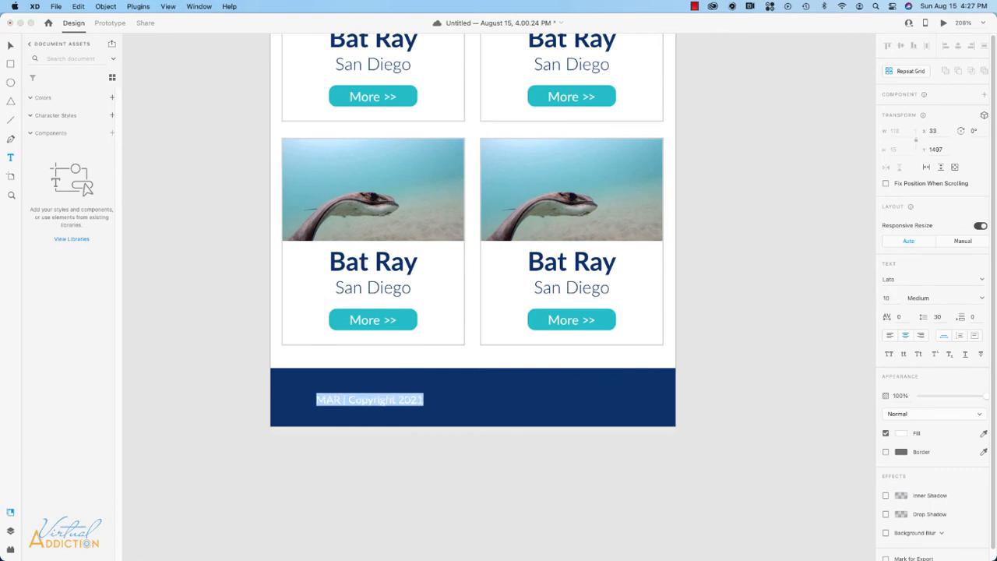
{"action": "left_click", "coordinate": [981, 297]}
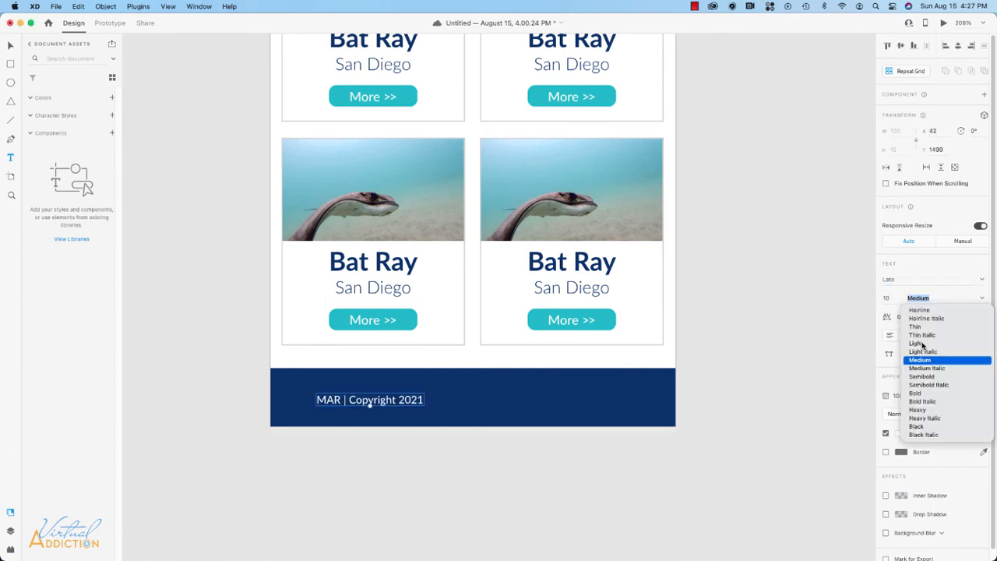
{"action": "left_click", "coordinate": [925, 357]}
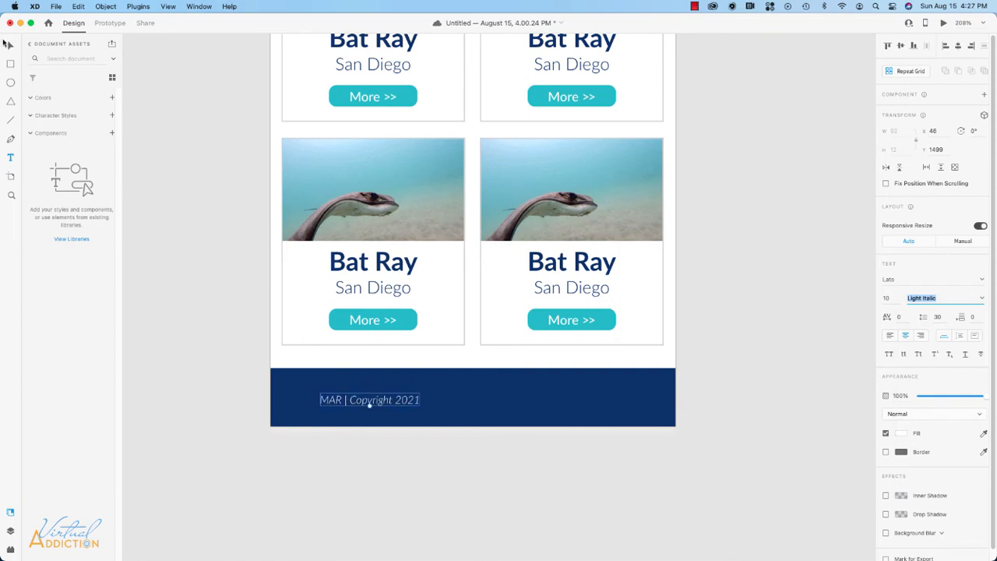
Step: Move the copyright text to about the middle of the footer at X 148, Y 1503, and view the whole artboard
{"action": "left_click_drag", "start_coordinate": [374, 403], "coordinate": [484, 409]}
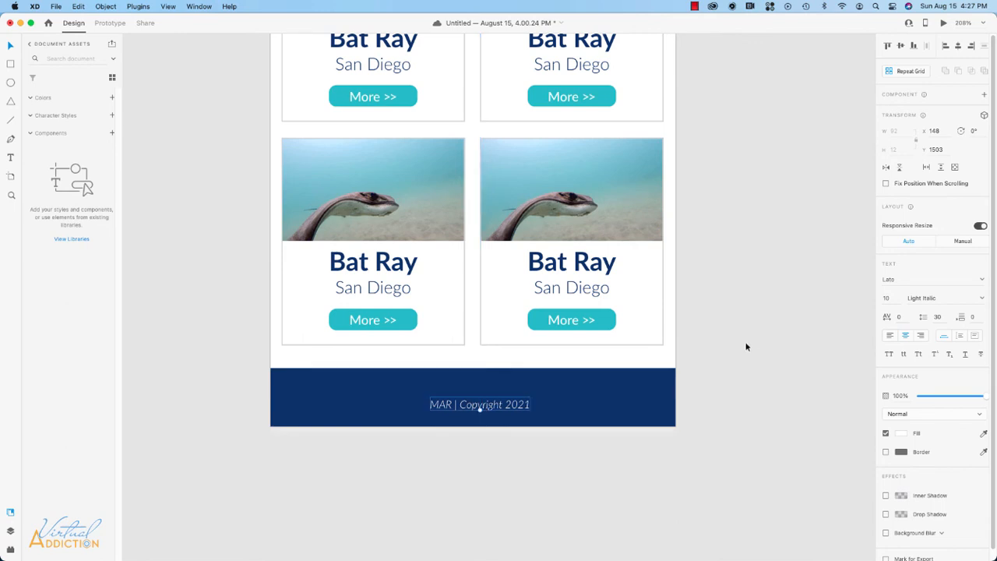
{"action": "key", "text": "super+0"}
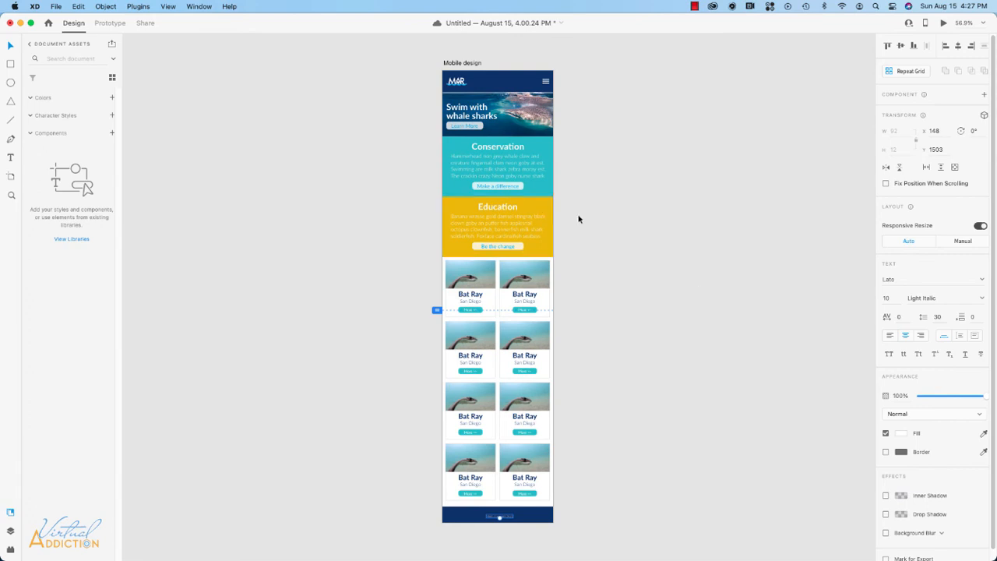
{"action": "scroll", "coordinate": [587, 216], "scroll_direction": "right", "scroll_amount": 5}
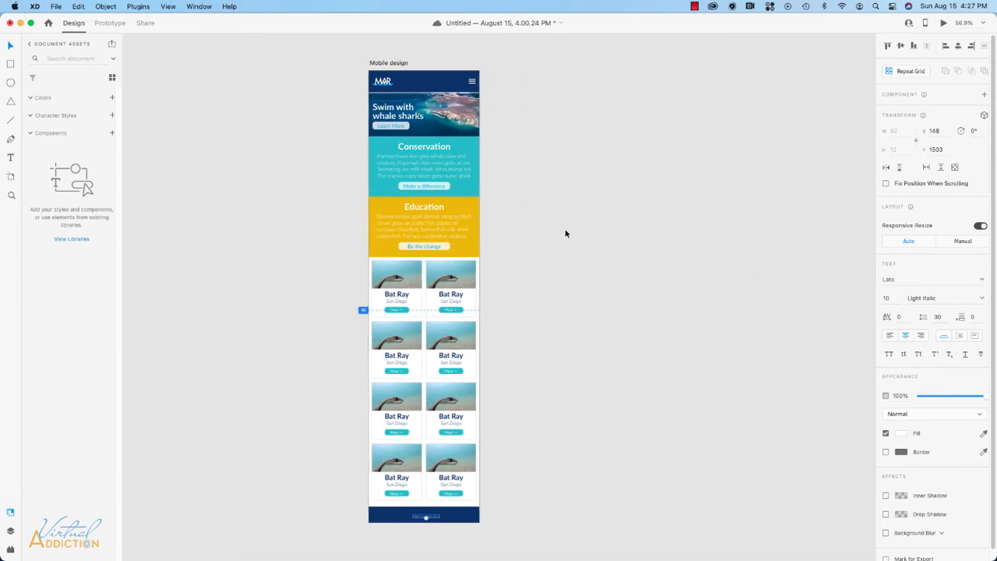
Step: Fill the repeat grid's card images with the eight photos from batRay.jpg to whaleShark.jpg in Finder's seaLife-assets folder
{"action": "scroll", "coordinate": [433, 156], "scroll_direction": "up", "scroll_amount": 3}
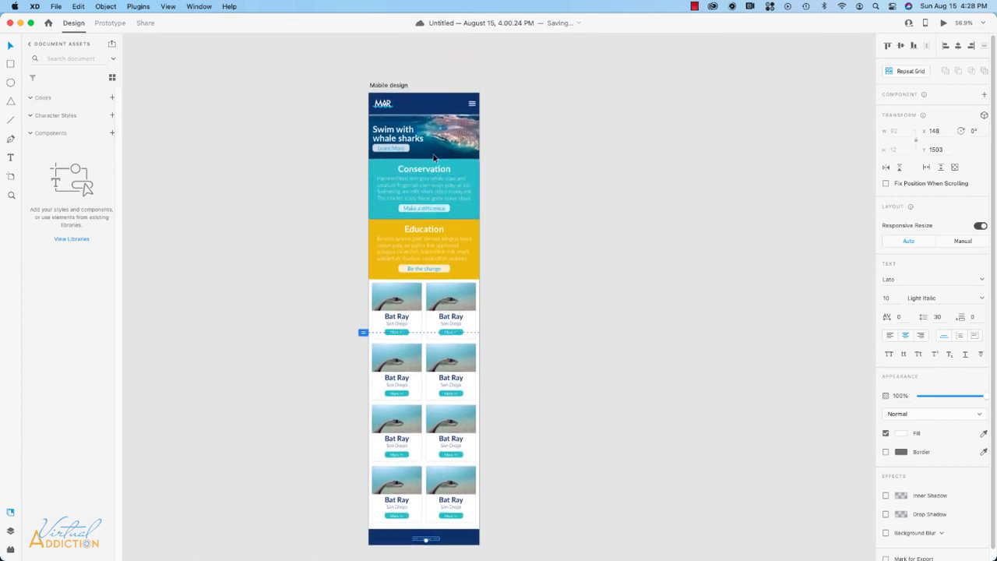
{"action": "scroll", "coordinate": [433, 155], "scroll_direction": "down", "scroll_amount": 3}
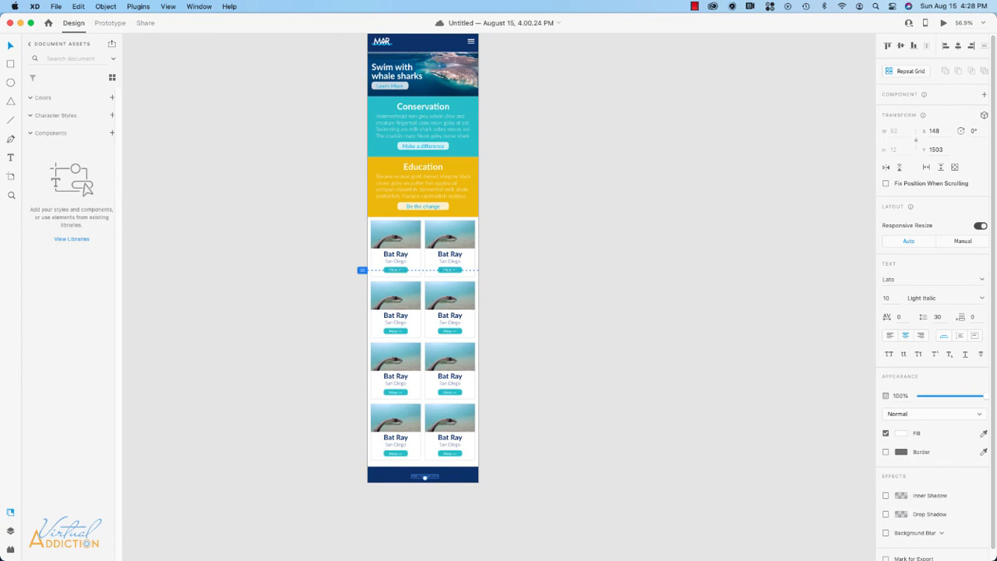
{"action": "key", "text": "super+Tab"}
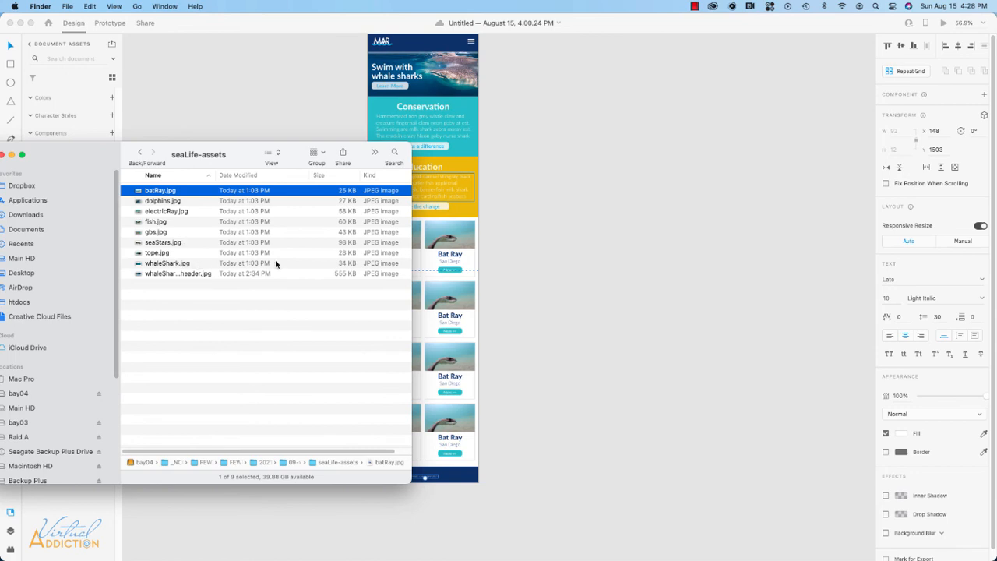
{"action": "left_click_drag", "start_coordinate": [205, 266], "coordinate": [160, 191]}
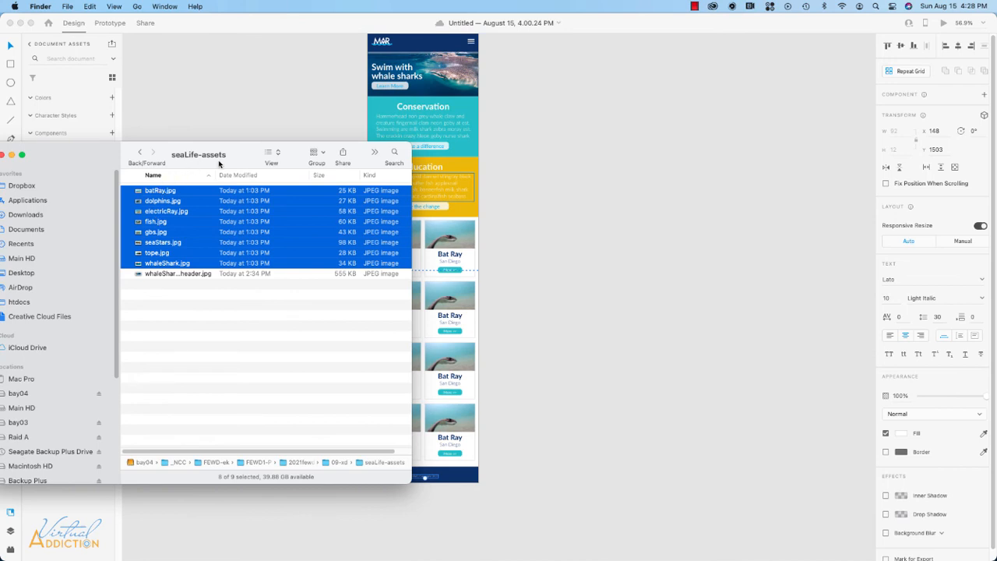
{"action": "left_click_drag", "start_coordinate": [236, 152], "coordinate": [211, 187]}
{"action": "left_click_drag", "start_coordinate": [175, 226], "coordinate": [410, 237]}
{"action": "key", "text": "super+Tab"}
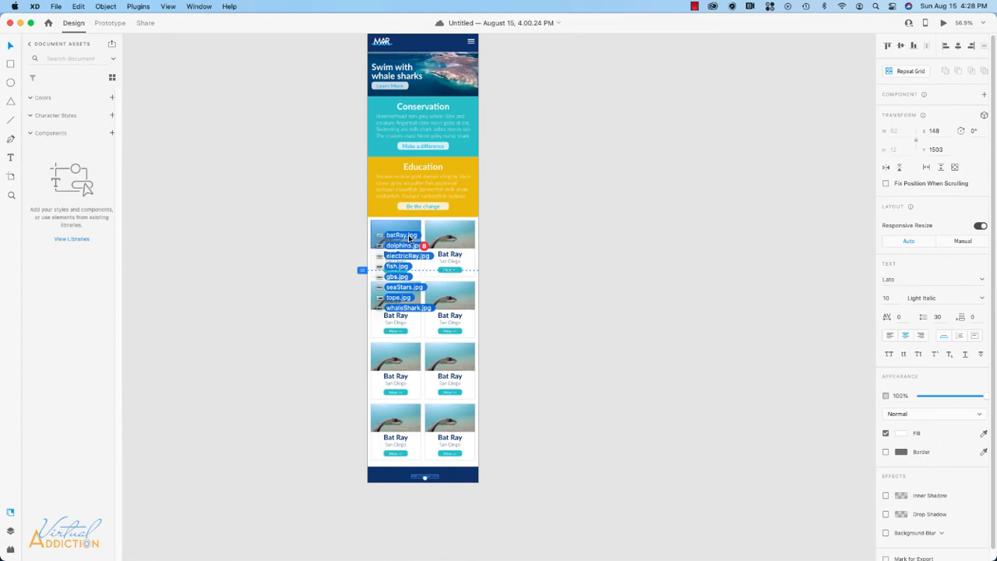
{"action": "left_click_drag", "start_coordinate": [411, 237], "coordinate": [410, 237]}
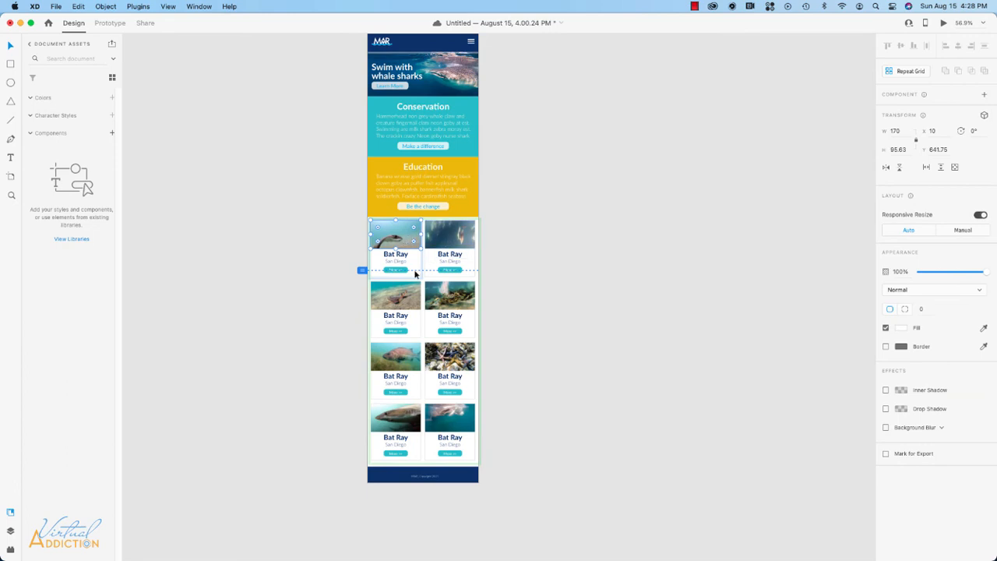
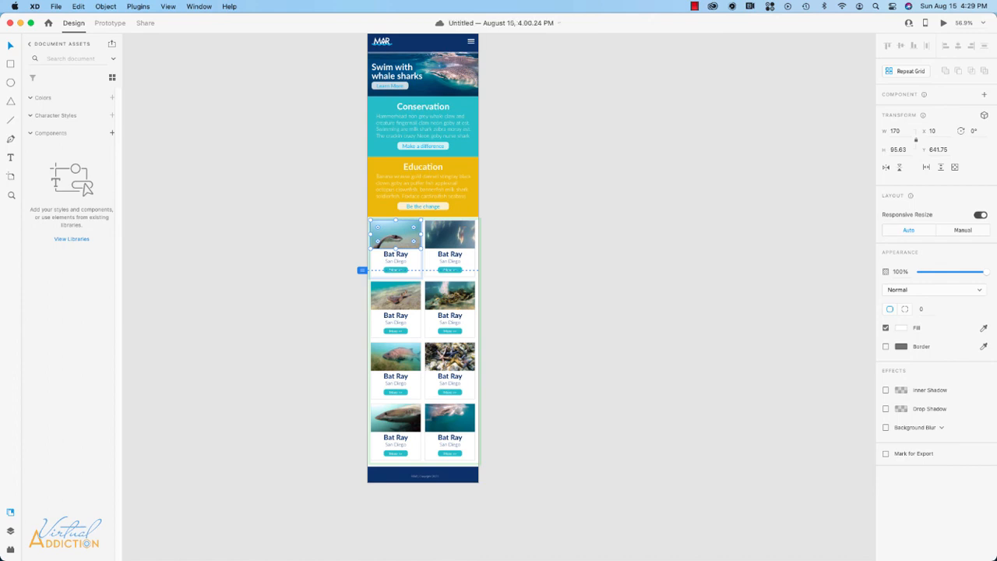
Step: Check the list in seaLife_titles.txt from Finder's 09-xd folder and use the file to populate the repeat grid's card titles
{"action": "key", "text": "super+Tab"}
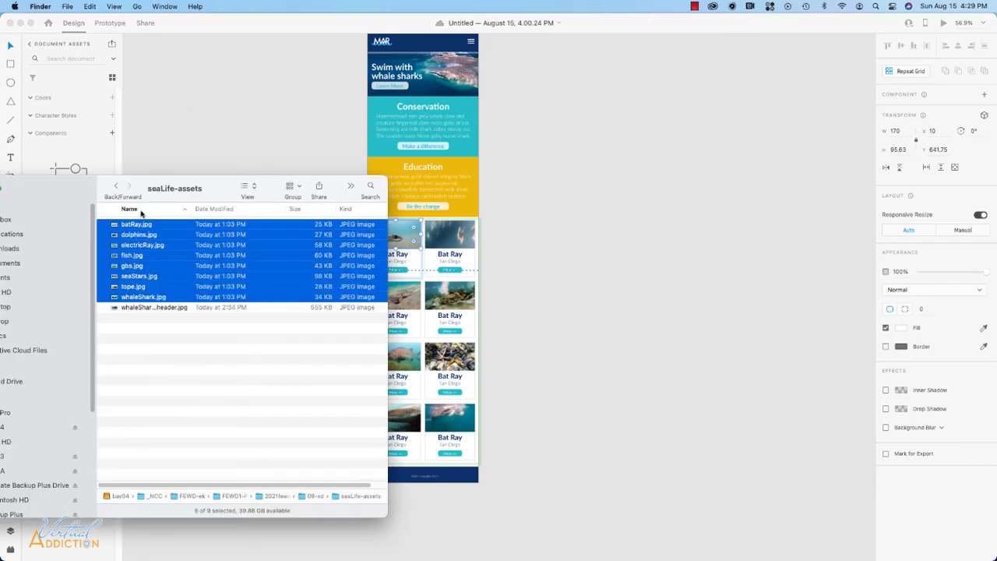
{"action": "double_click", "coordinate": [315, 497]}
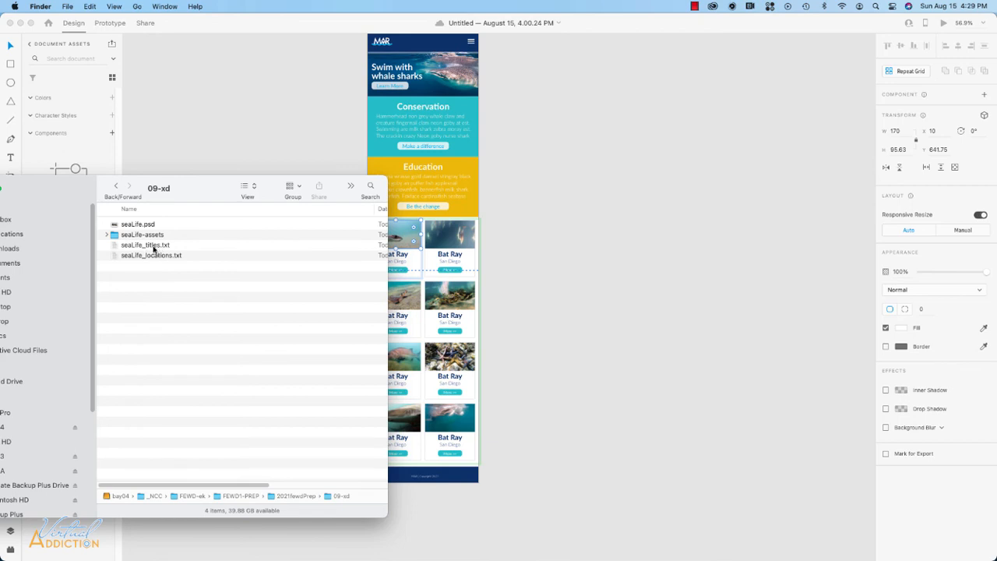
{"action": "double_click", "coordinate": [114, 246]}
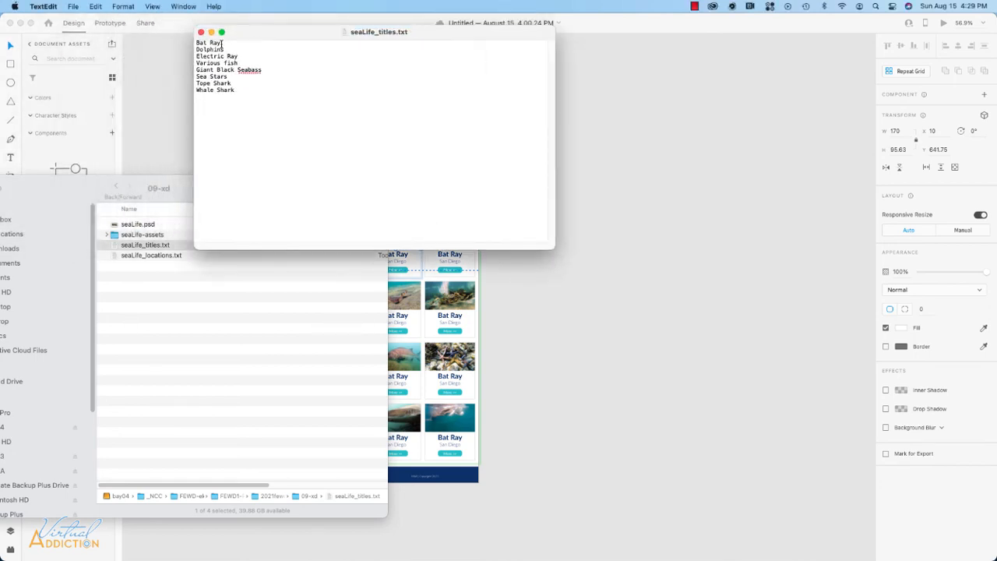
{"action": "left_click_drag", "start_coordinate": [250, 36], "coordinate": [562, 98]}
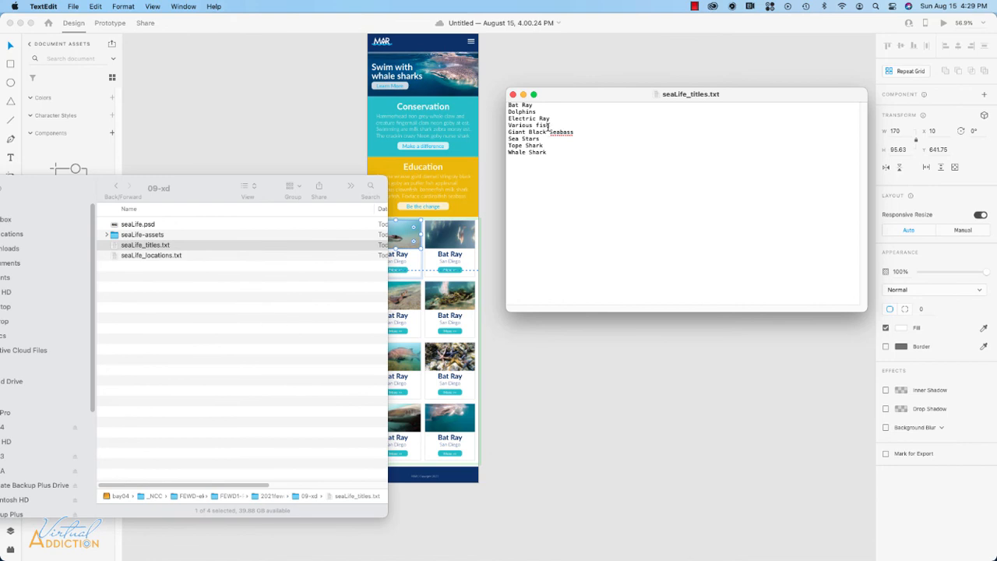
{"action": "left_click", "coordinate": [513, 95]}
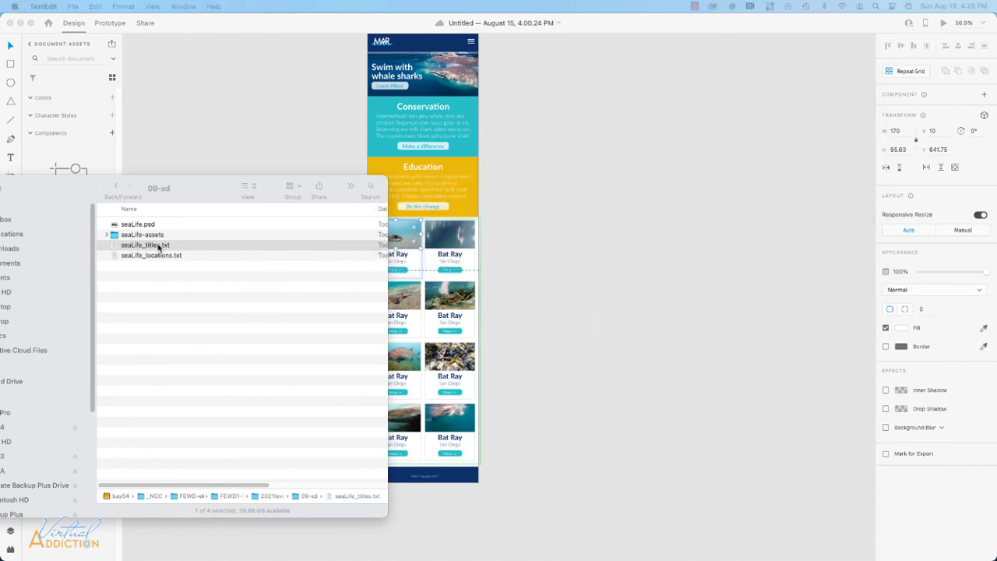
{"action": "left_click_drag", "start_coordinate": [158, 248], "coordinate": [401, 257]}
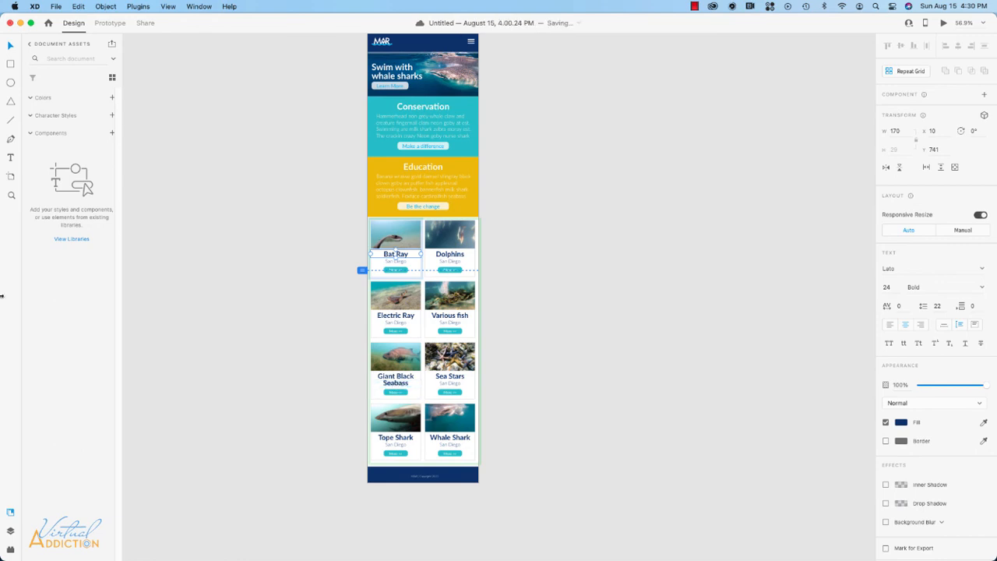
Step: Populate the location lines of the repeat grid's cards with seaLife_locations.txt from Finder
{"action": "left_click", "coordinate": [2, 296]}
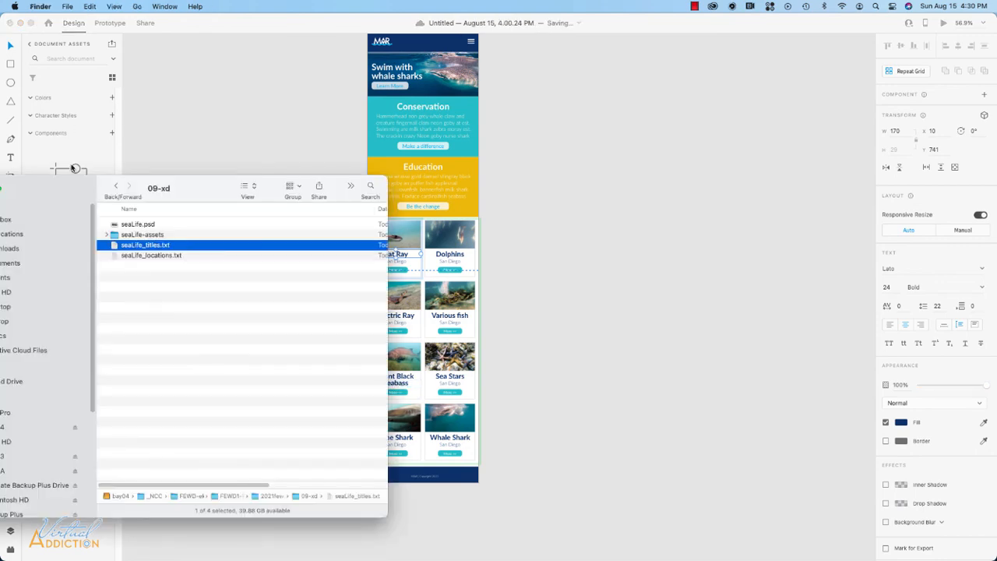
{"action": "left_click", "coordinate": [150, 258]}
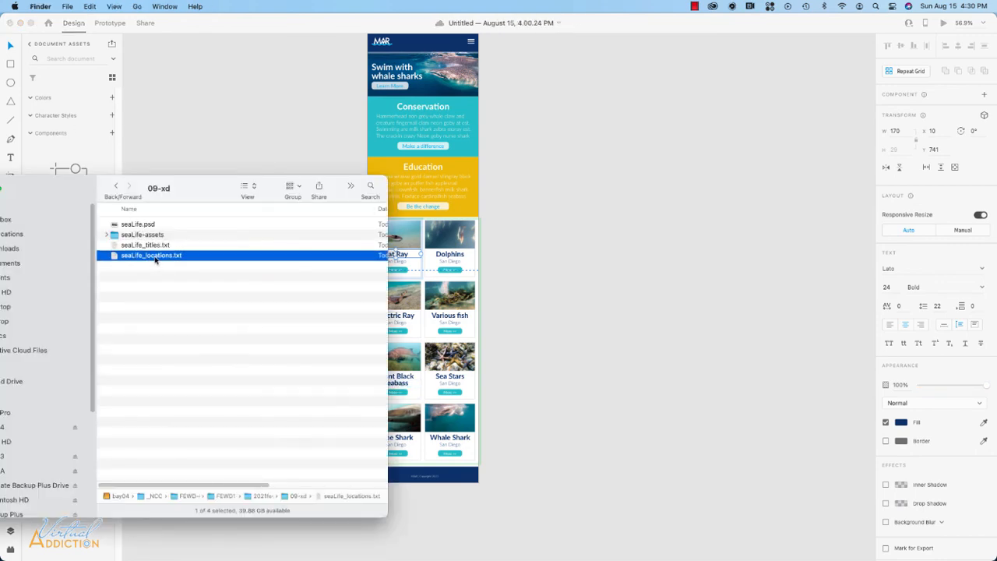
{"action": "left_click_drag", "start_coordinate": [155, 260], "coordinate": [382, 267]}
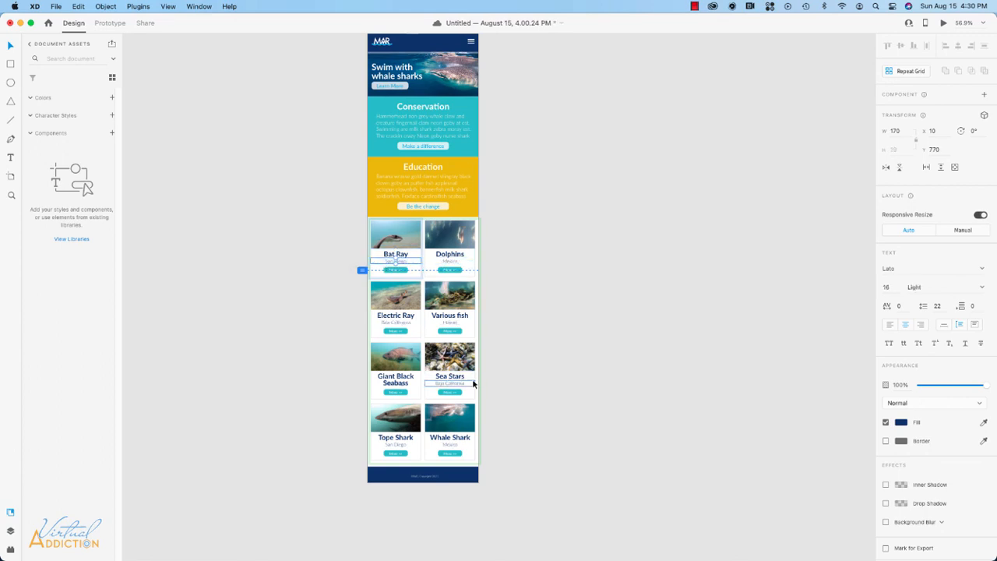
Step: Reduce the card titles in the repeat grid to font size 18
{"action": "key", "text": "super+1"}
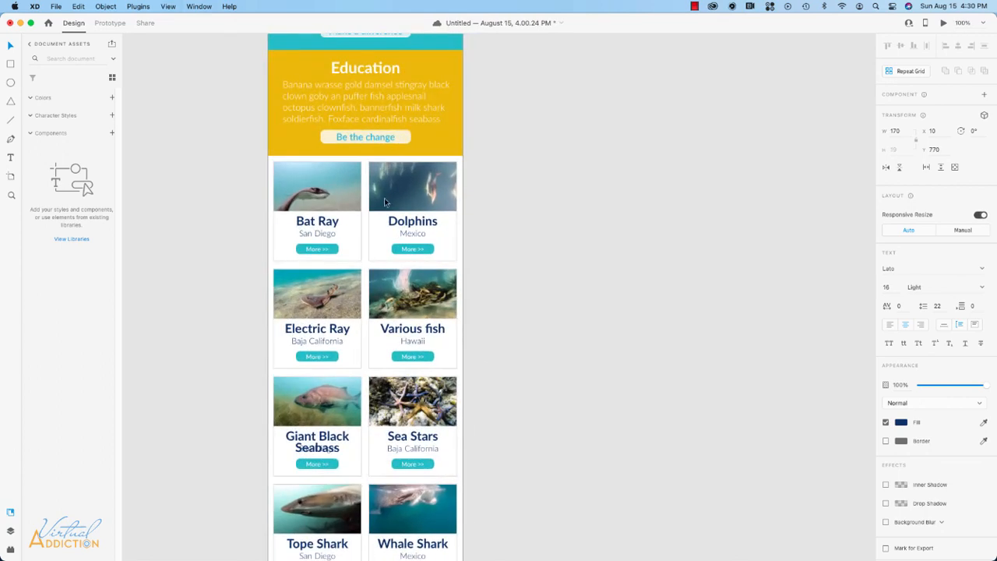
{"action": "scroll", "coordinate": [458, 326], "scroll_direction": "down", "scroll_amount": 2}
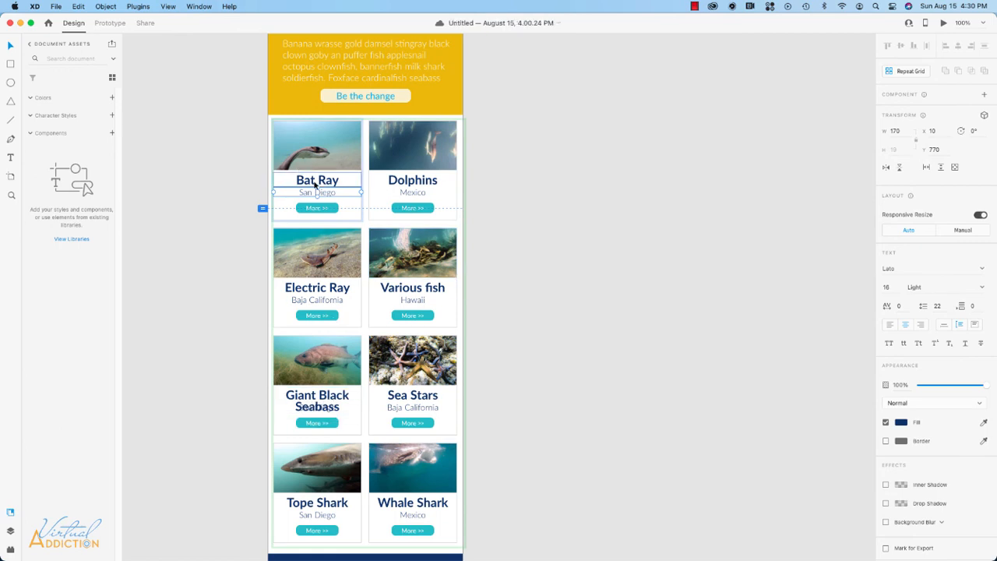
{"action": "left_click", "coordinate": [316, 184]}
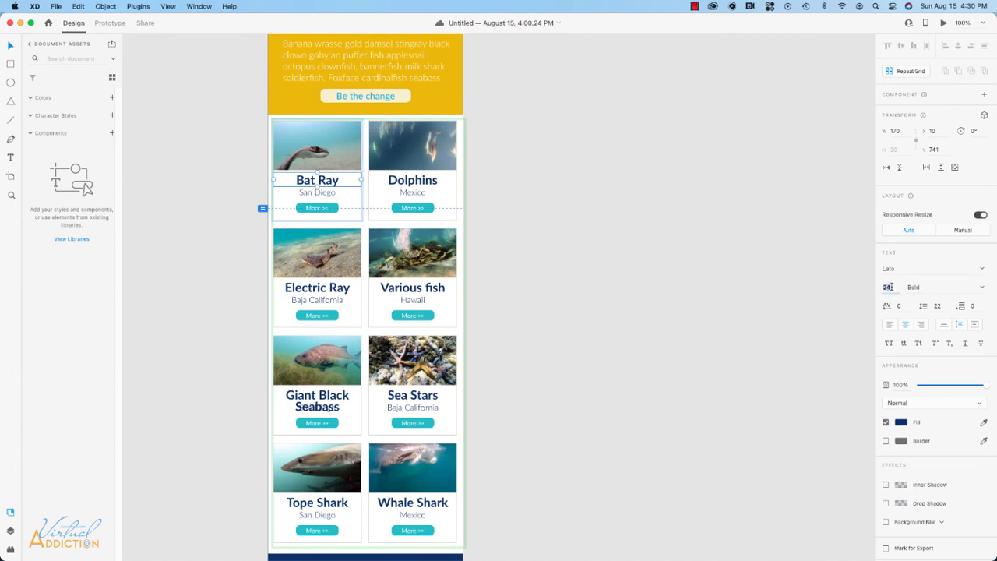
{"action": "type", "text": "21"}
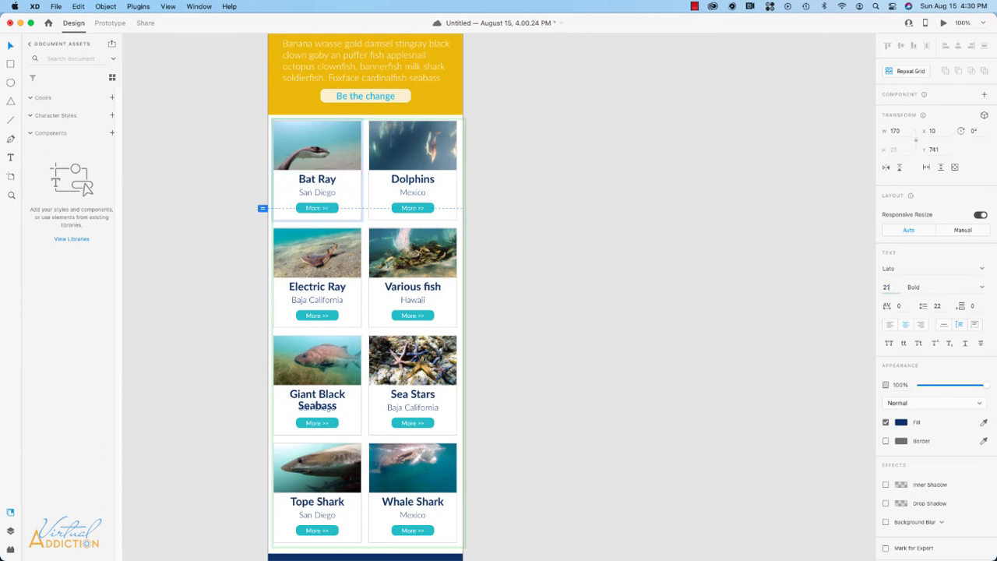
{"action": "key", "text": "Down"}
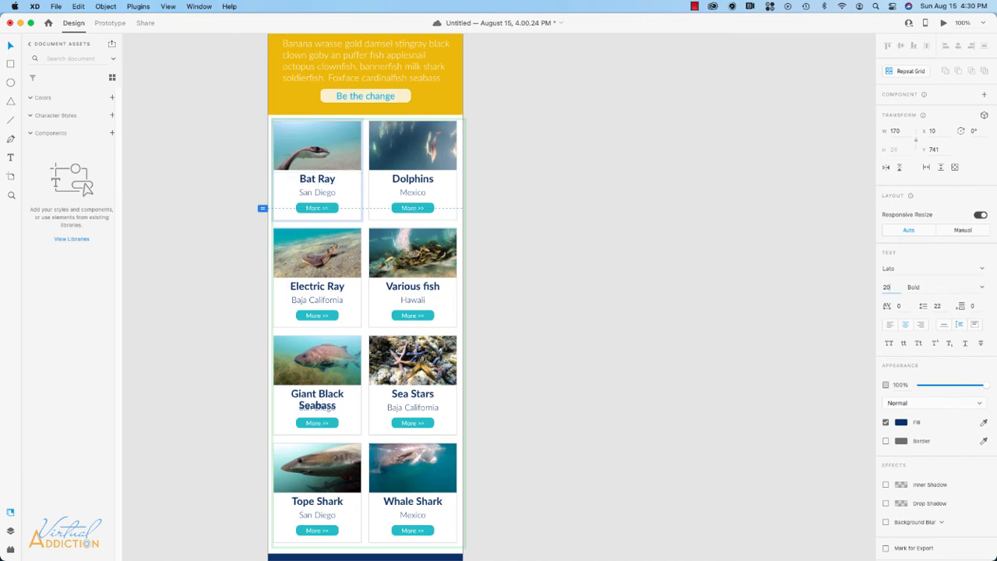
{"action": "key", "text": "Down"}
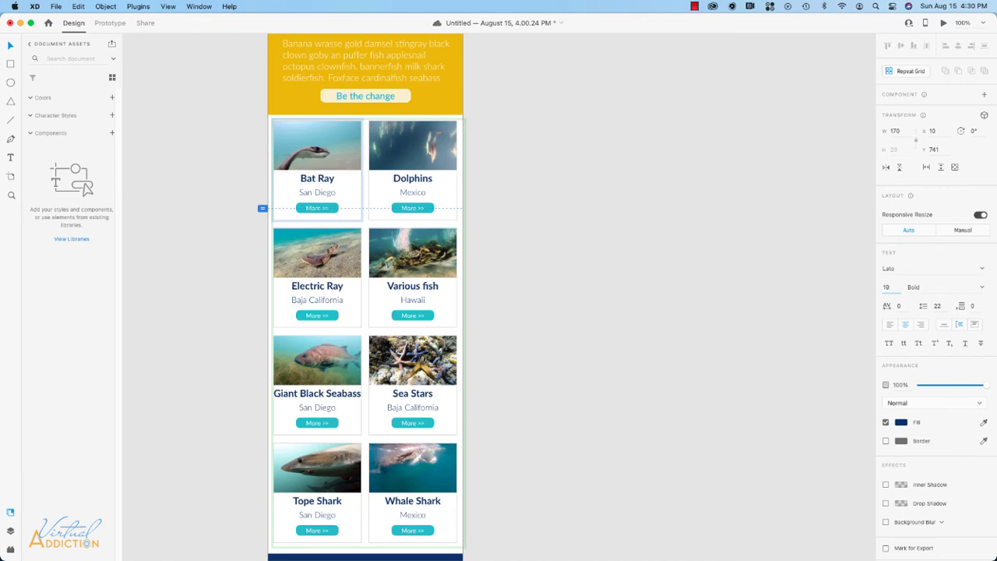
{"action": "key", "text": "Down"}
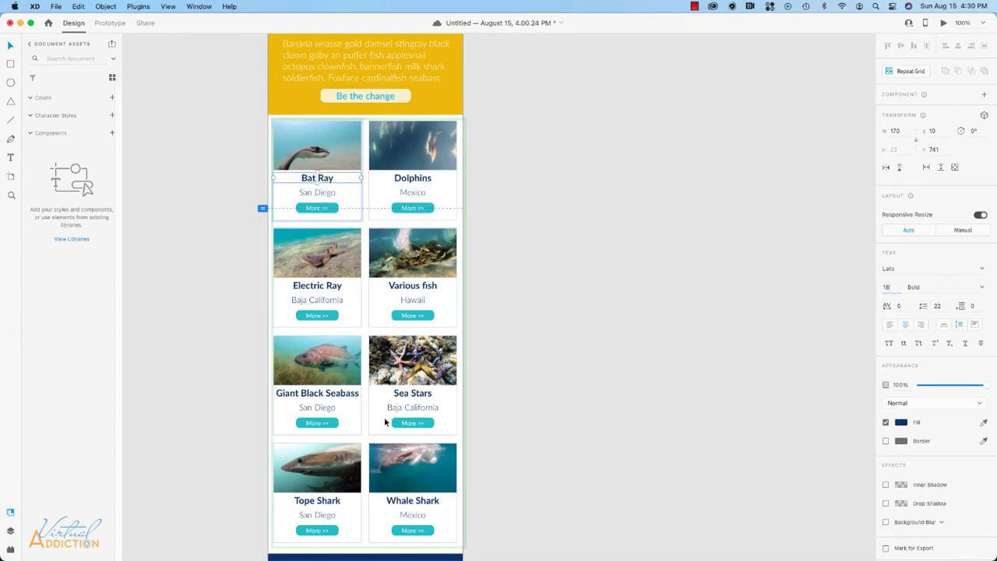
Step: Move the cards' location text and More button up together so the selection sits at Y 761, and deselect
{"action": "left_click", "coordinate": [317, 192]}
{"action": "left_click", "coordinate": [329, 207], "text": "shift"}
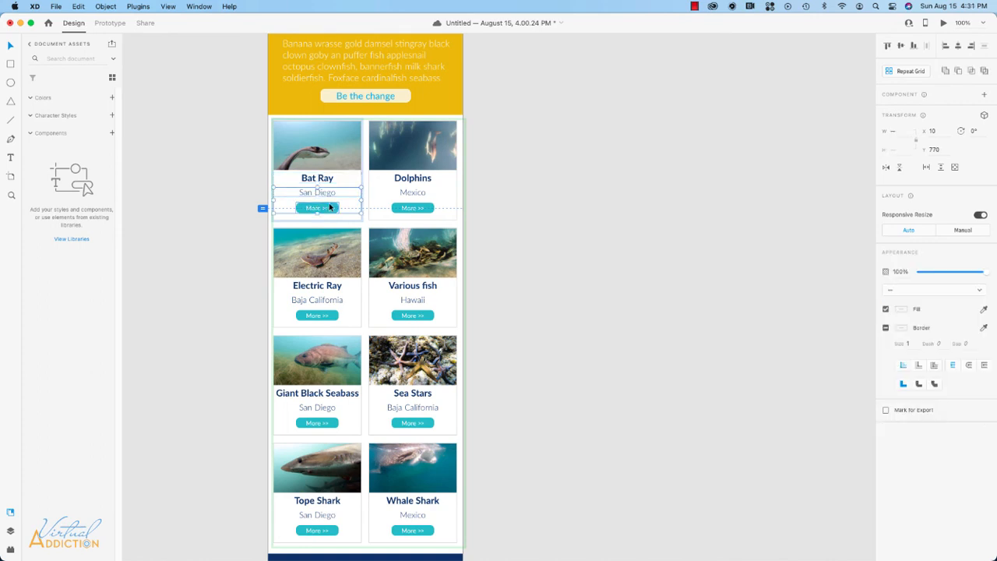
{"action": "key", "text": "shift+Up"}
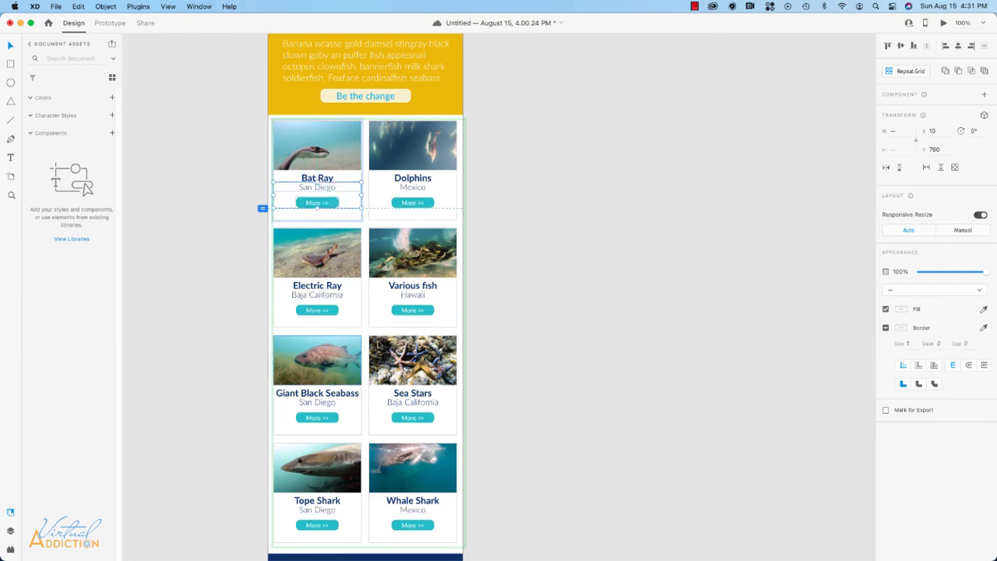
{"action": "key", "text": "Down"}
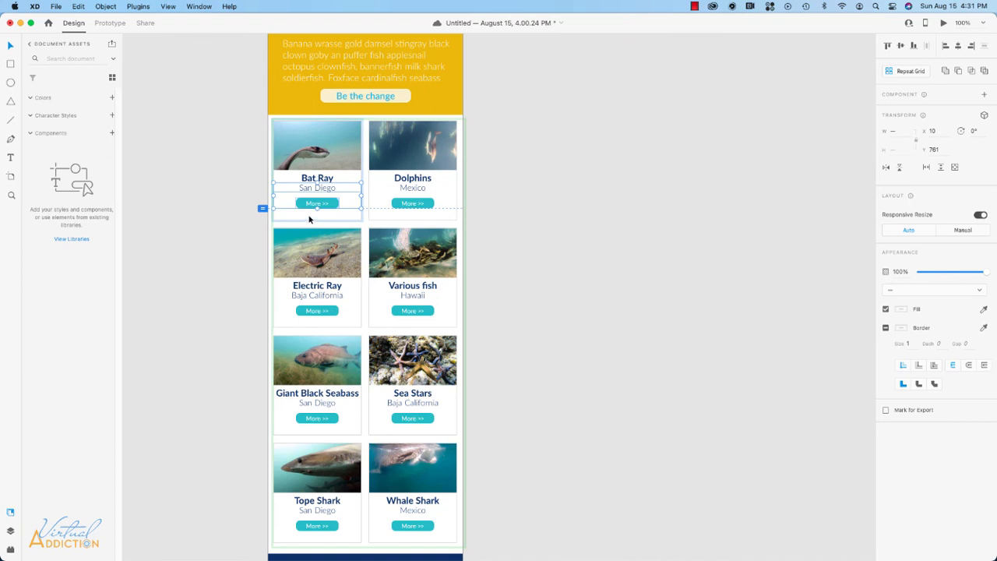
{"action": "key", "text": "Escape"}
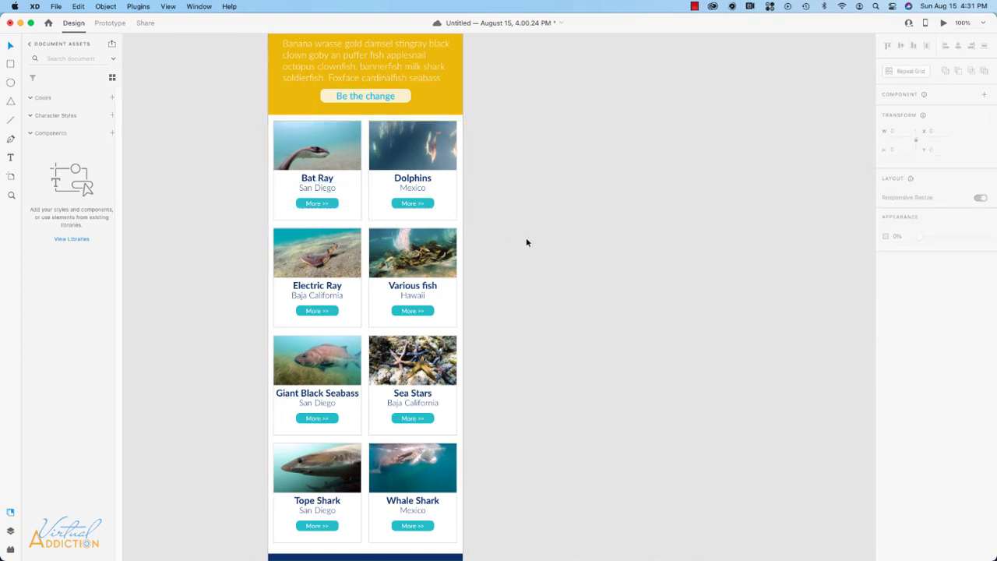
Step: Review the whole mobile design from the header to the footer, including the filled sea life cards
{"action": "key", "text": "super+minus"}
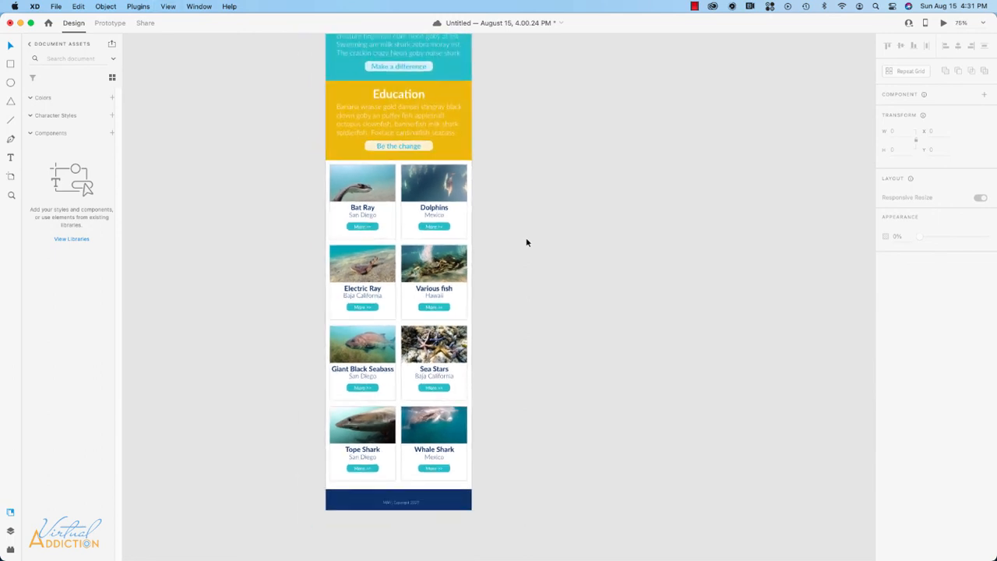
{"action": "scroll", "coordinate": [526, 243], "scroll_direction": "up", "scroll_amount": 5}
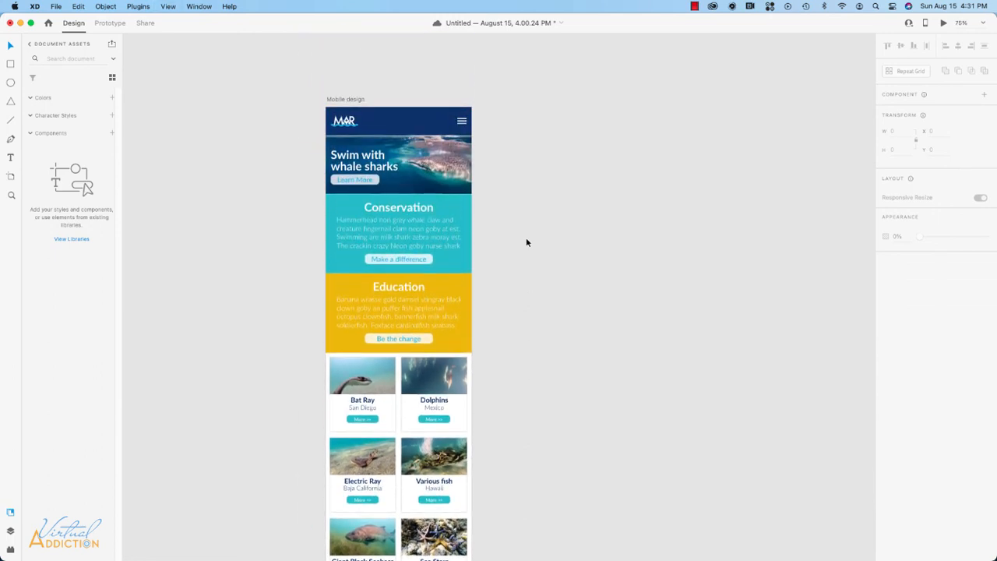
{"action": "scroll", "coordinate": [527, 242], "scroll_direction": "down", "scroll_amount": 5}
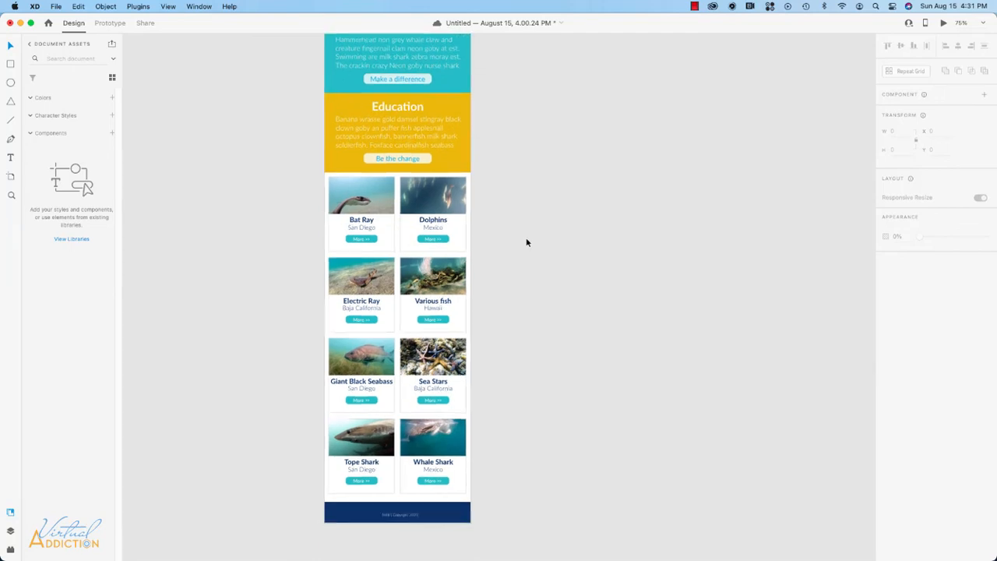
{"action": "scroll", "coordinate": [527, 242], "scroll_direction": "up", "scroll_amount": 2}
{"action": "scroll", "coordinate": [526, 243], "scroll_direction": "up", "scroll_amount": 3}
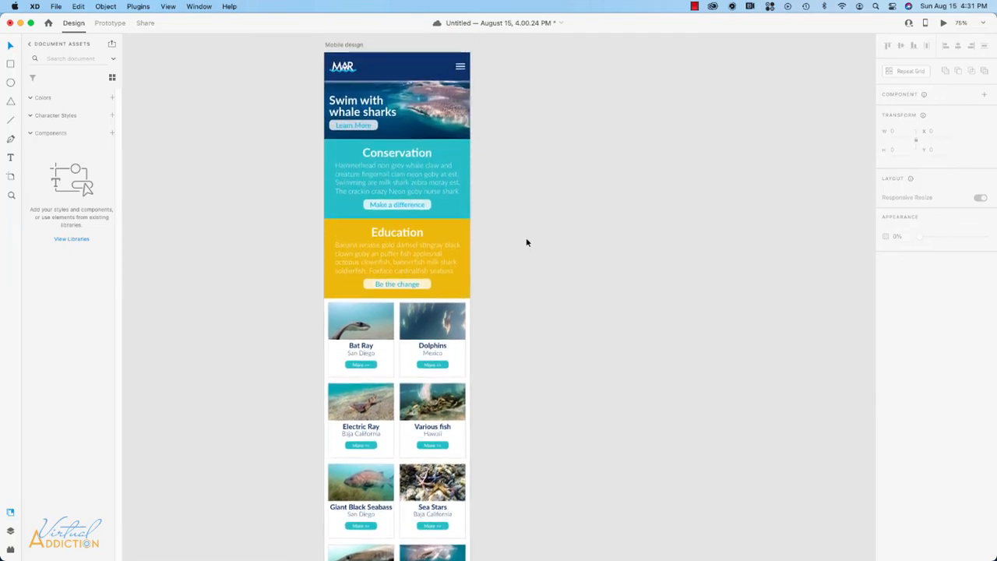
{"action": "scroll", "coordinate": [527, 242], "scroll_direction": "down", "scroll_amount": 1}
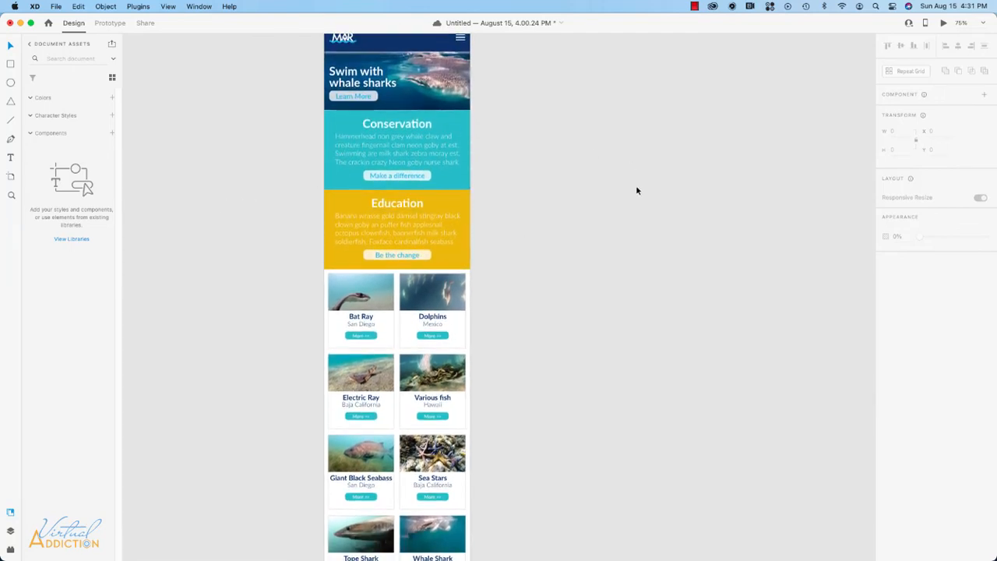
{"action": "scroll", "coordinate": [600, 208], "scroll_direction": "down", "scroll_amount": 2}
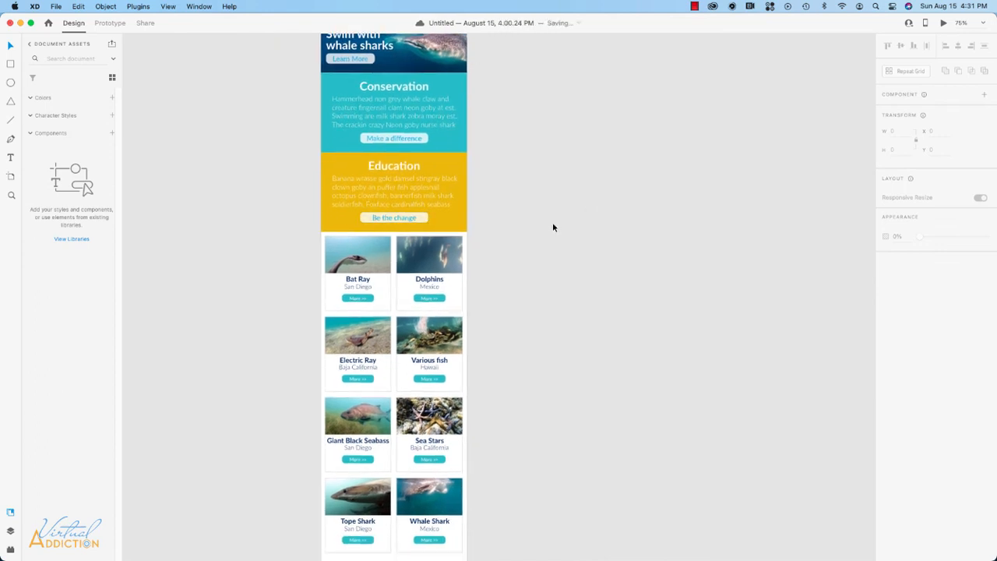
{"action": "scroll", "coordinate": [556, 224], "scroll_direction": "up", "scroll_amount": 4}
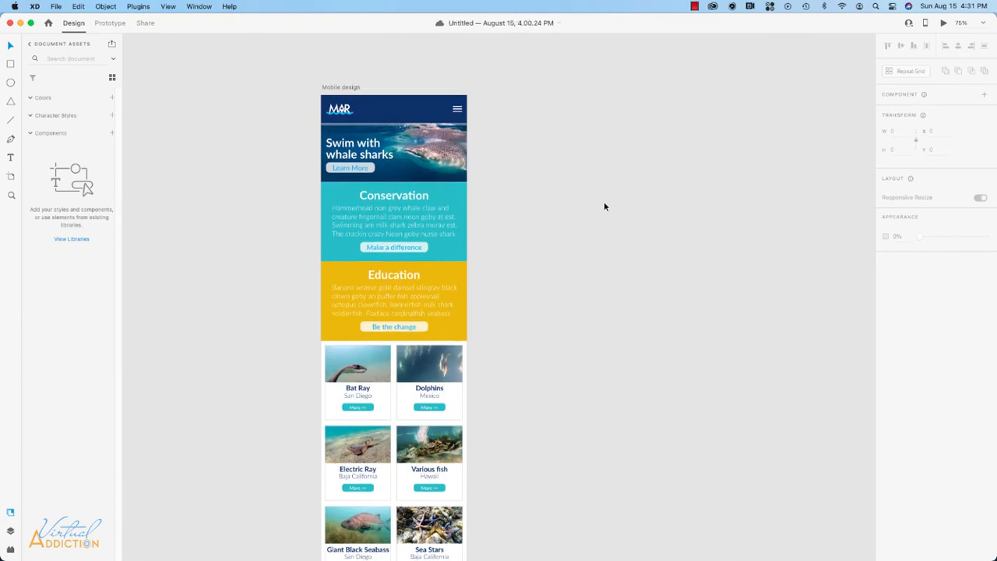
{"action": "scroll", "coordinate": [567, 171], "scroll_direction": "down", "scroll_amount": 1}
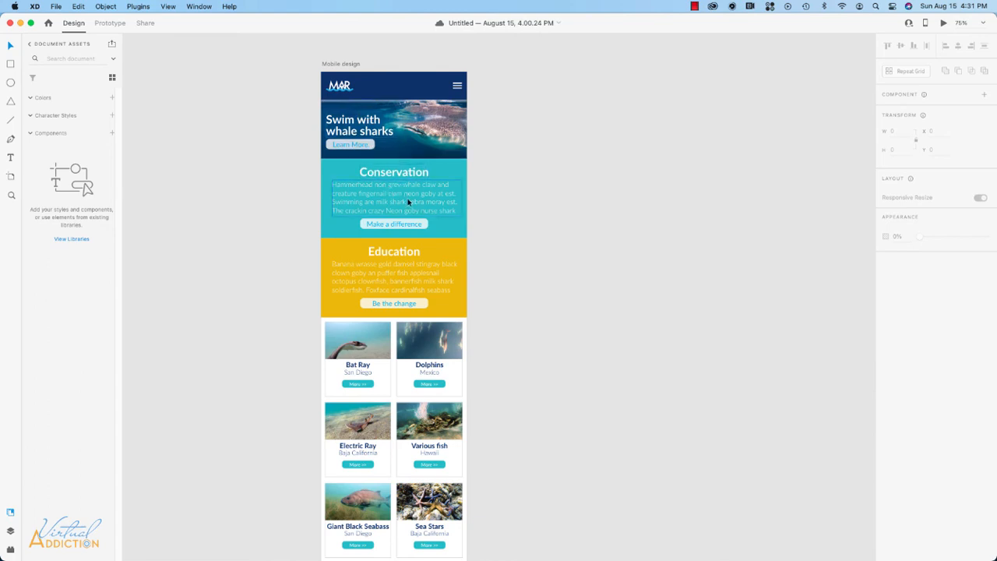
Step: Add all colors and character styles used in the Mobile design artboard to the document assets
{"action": "left_click", "coordinate": [342, 64]}
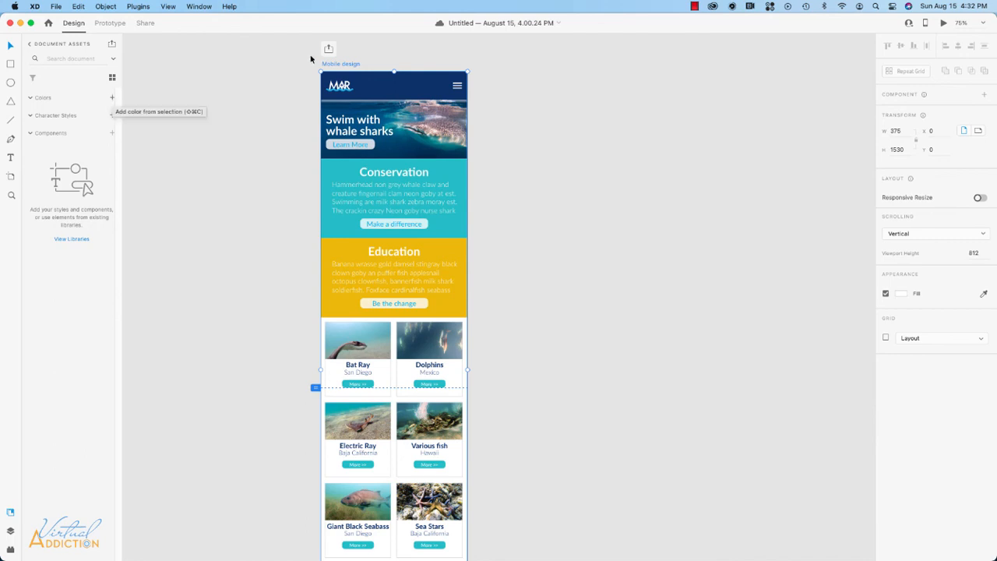
{"action": "right_click", "coordinate": [333, 66]}
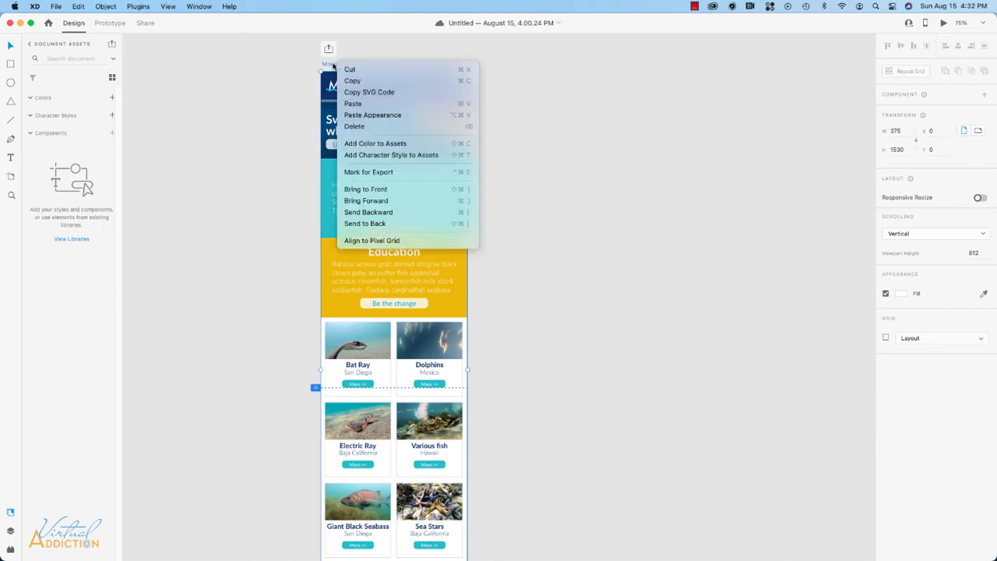
{"action": "left_click", "coordinate": [363, 145]}
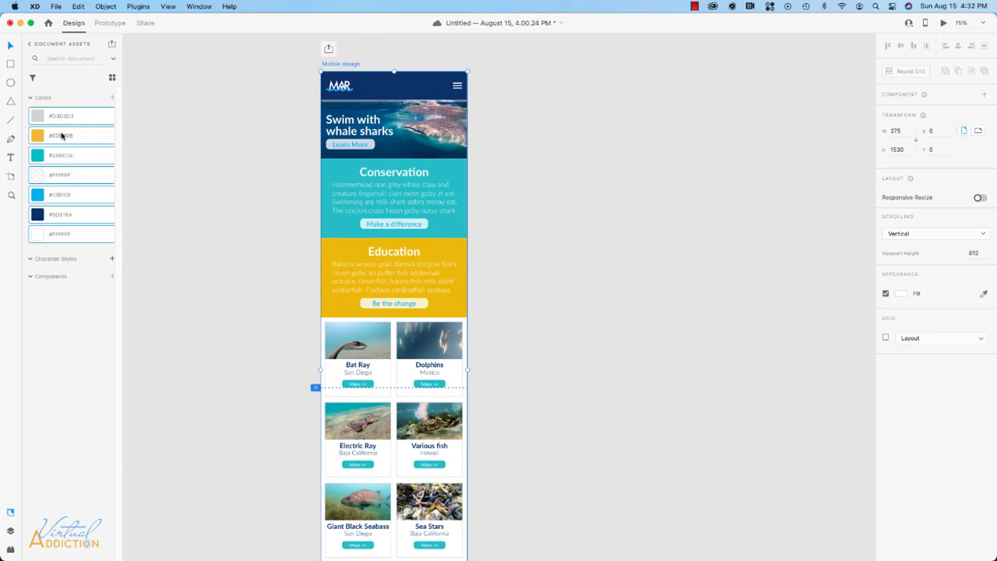
{"action": "right_click", "coordinate": [344, 66]}
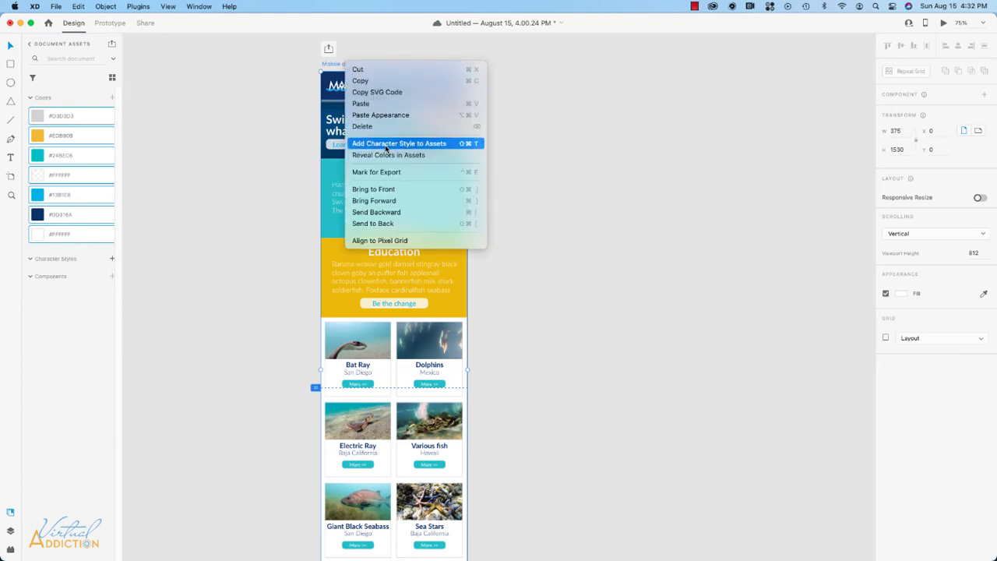
{"action": "left_click", "coordinate": [386, 145]}
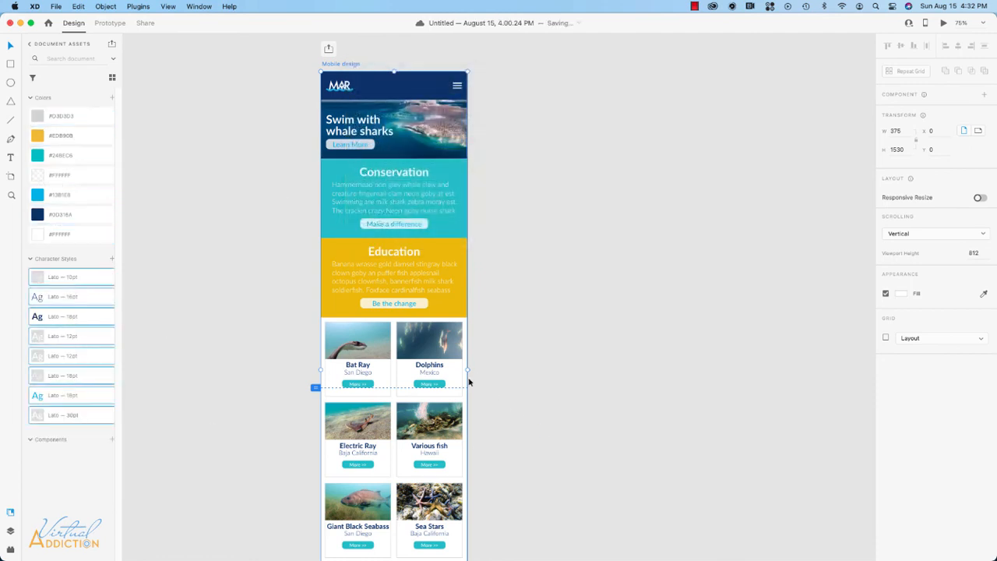
{"action": "scroll", "coordinate": [470, 382], "scroll_direction": "down", "scroll_amount": 5}
{"action": "scroll", "coordinate": [470, 382], "scroll_direction": "up", "scroll_amount": 3}
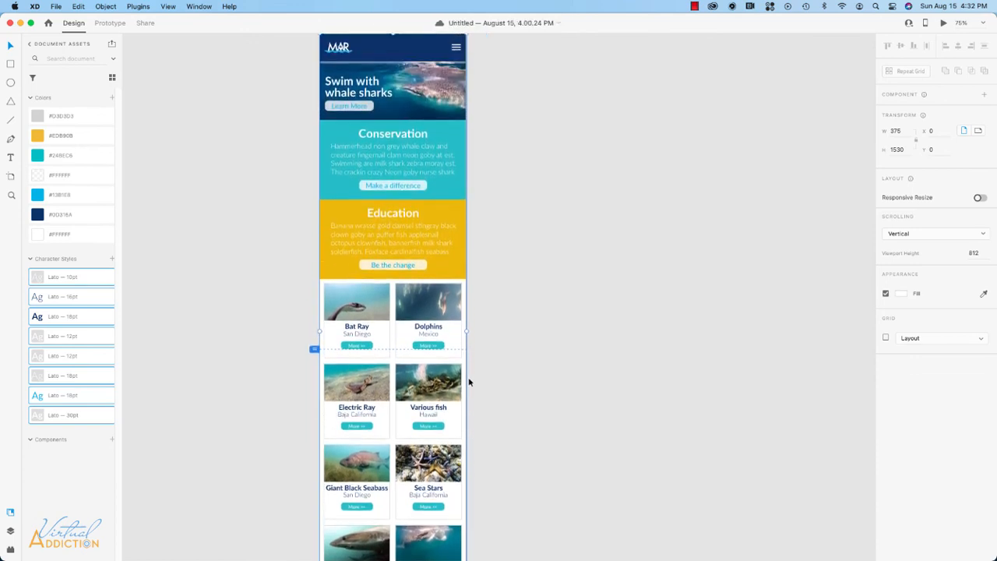
{"action": "scroll", "coordinate": [479, 91], "scroll_direction": "up", "scroll_amount": 1}
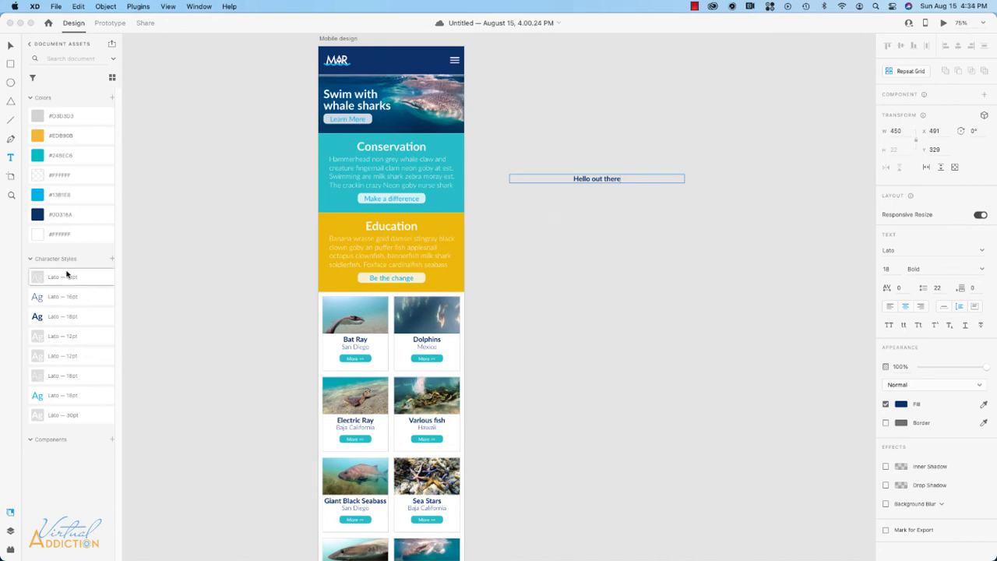
Step: Apply the saved Lato 30pt character style to the "Hello out there" text beside the artboard
{"action": "mouse_move", "coordinate": [59, 421]}
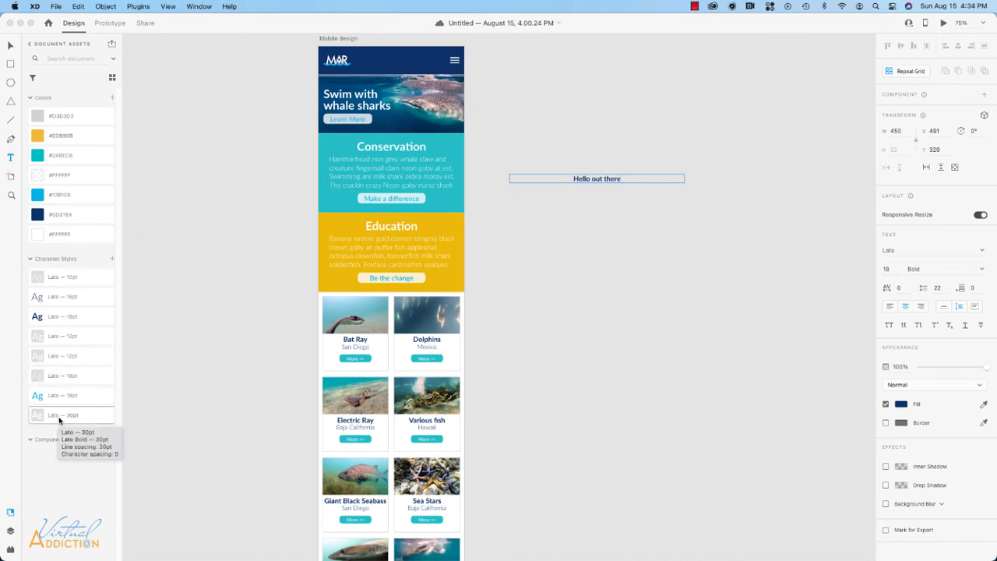
{"action": "left_click", "coordinate": [59, 421]}
{"action": "key", "text": "Escape"}
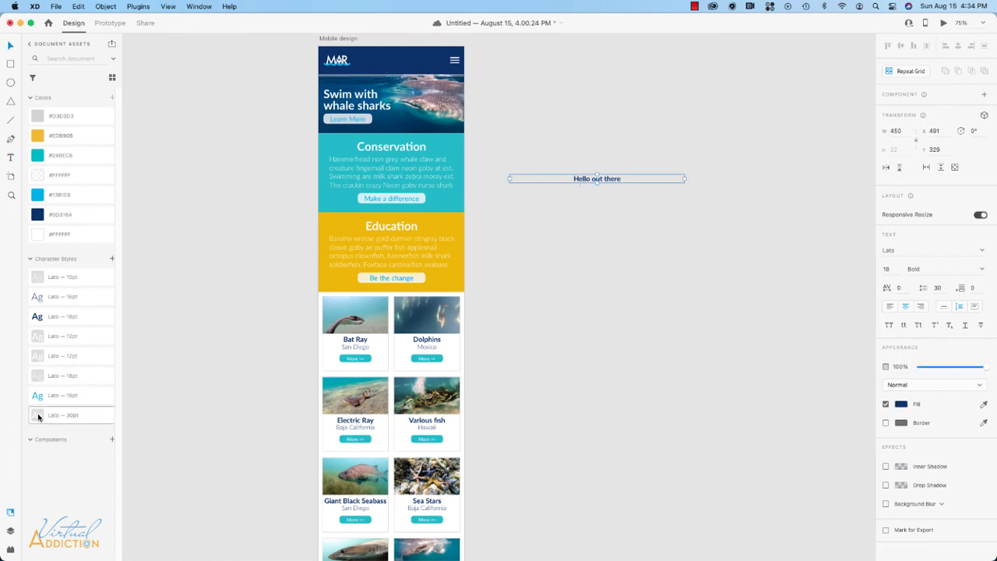
{"action": "left_click", "coordinate": [38, 417]}
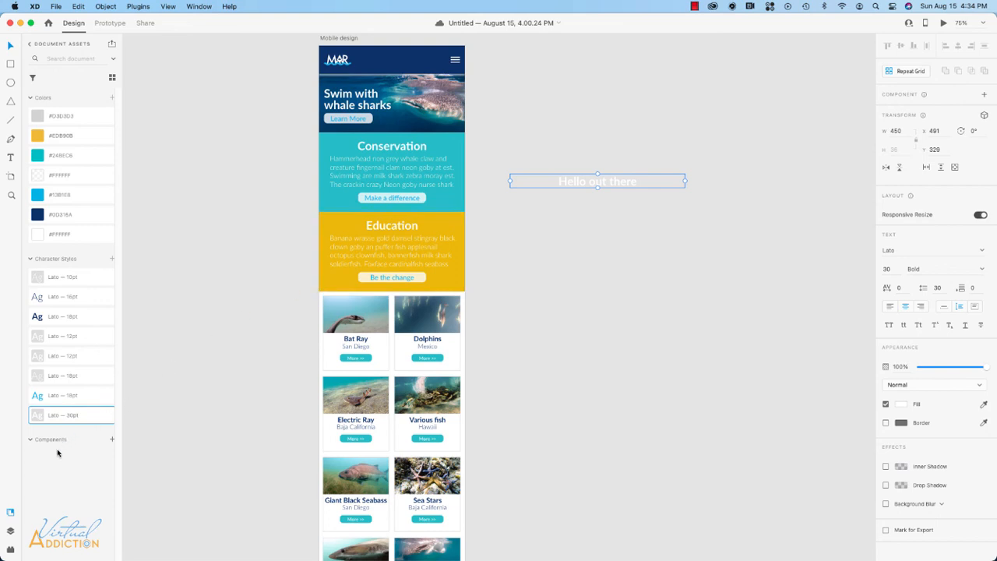
Step: Turn the MAR logo in the header into a component in the document assets, and deselect it
{"action": "left_click", "coordinate": [339, 64]}
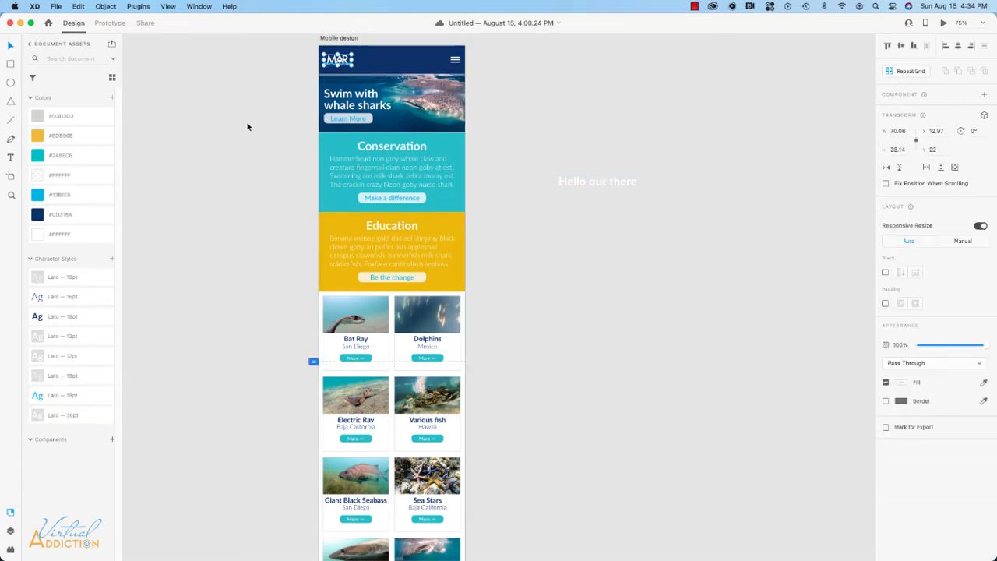
{"action": "left_click", "coordinate": [112, 439]}
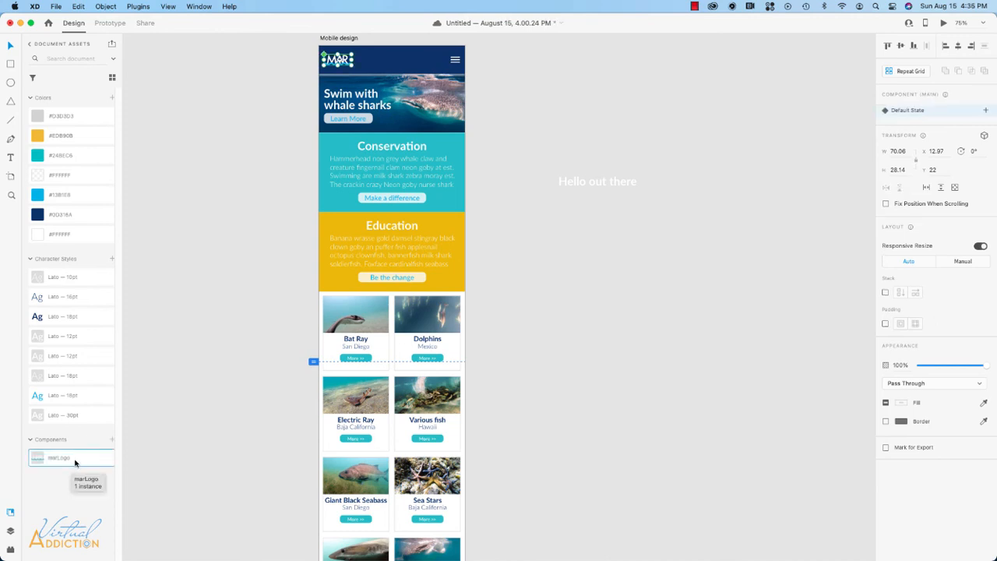
{"action": "left_click", "coordinate": [195, 420]}
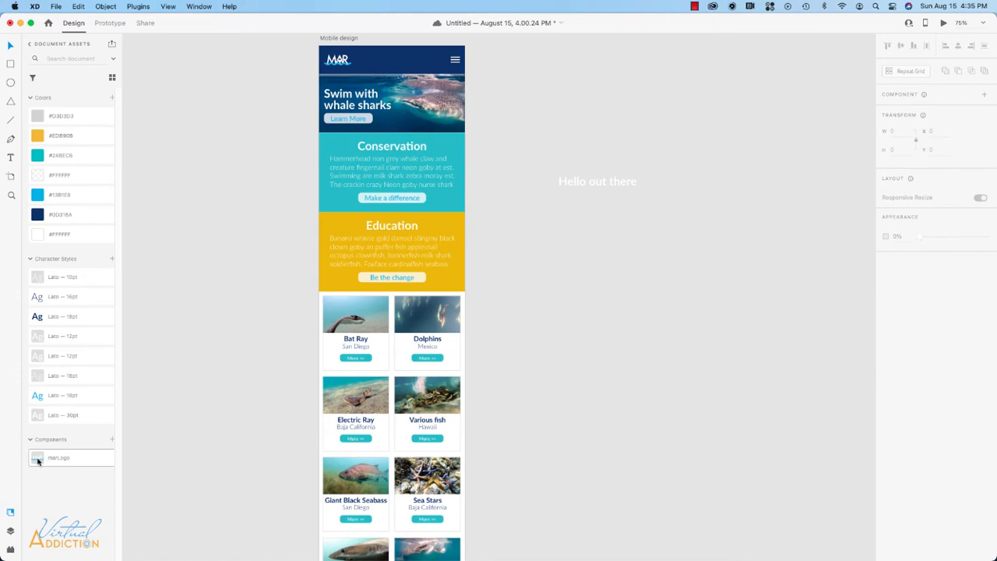
Step: Place a marLogo component instance on the empty canvas beside the artboard, and delete it along with the "Hello out there" text
{"action": "left_click_drag", "start_coordinate": [39, 458], "coordinate": [245, 345]}
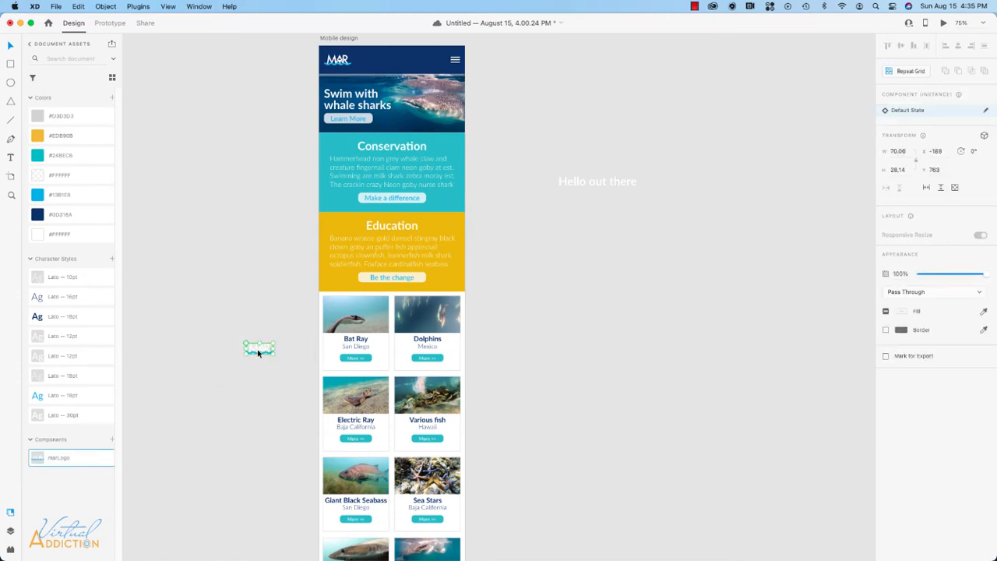
{"action": "left_click", "coordinate": [605, 184]}
{"action": "key", "text": "Delete"}
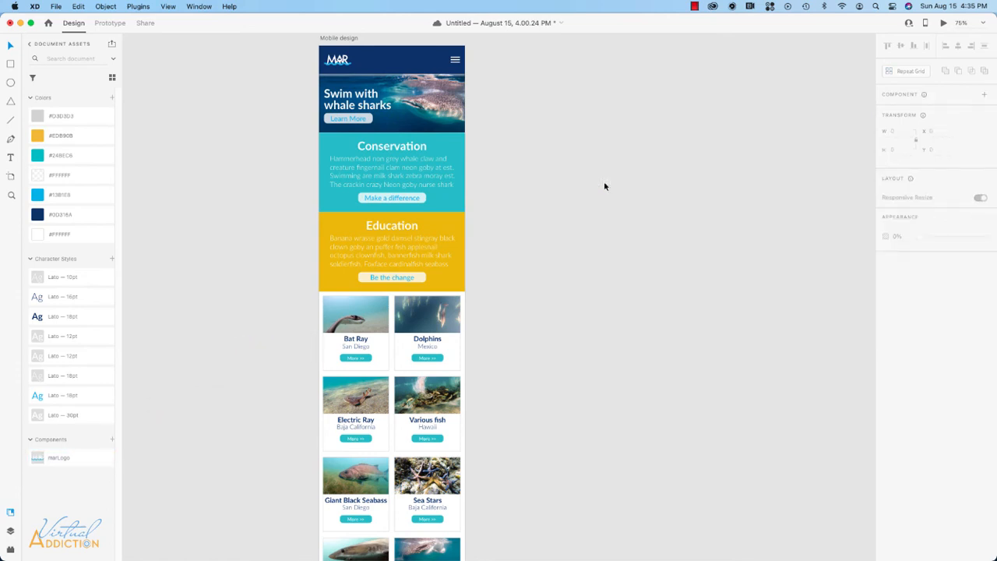
{"action": "scroll", "coordinate": [567, 189], "scroll_direction": "down", "scroll_amount": 5}
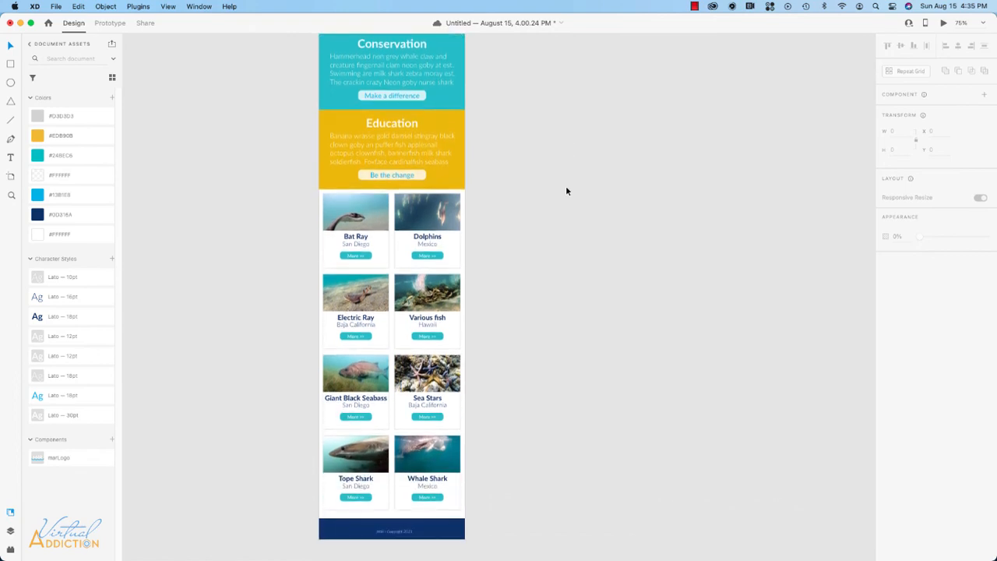
{"action": "scroll", "coordinate": [566, 190], "scroll_direction": "up", "scroll_amount": 5}
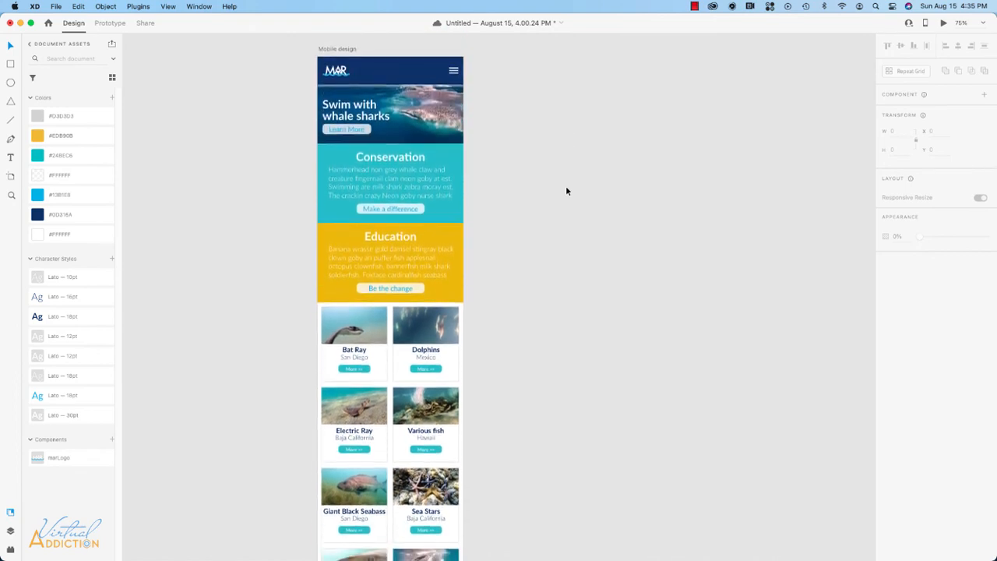